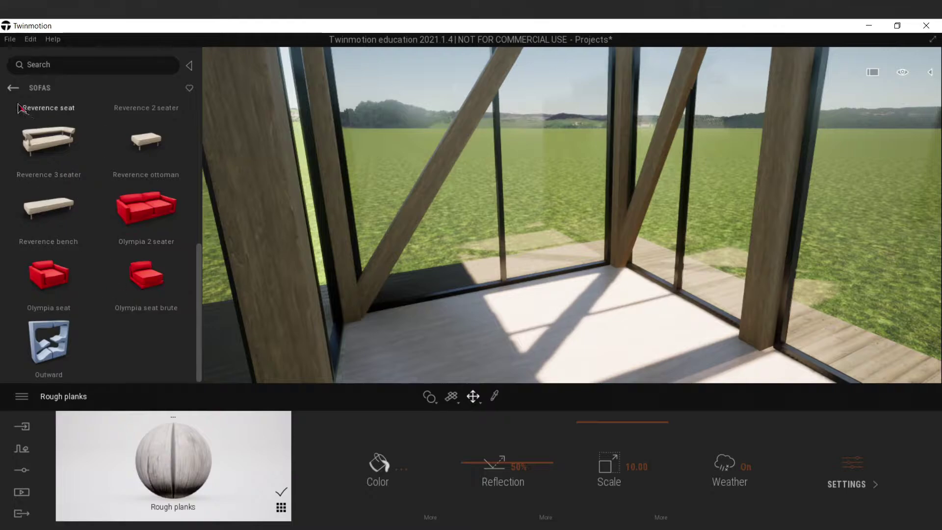
Step: Place the Ablaze table-and-chairs set from the Tables category in the sunlit glazed corner and adjust its orientation
left_click(13, 87)
left_click(46, 338)
scroll(73, 314, "down", 5)
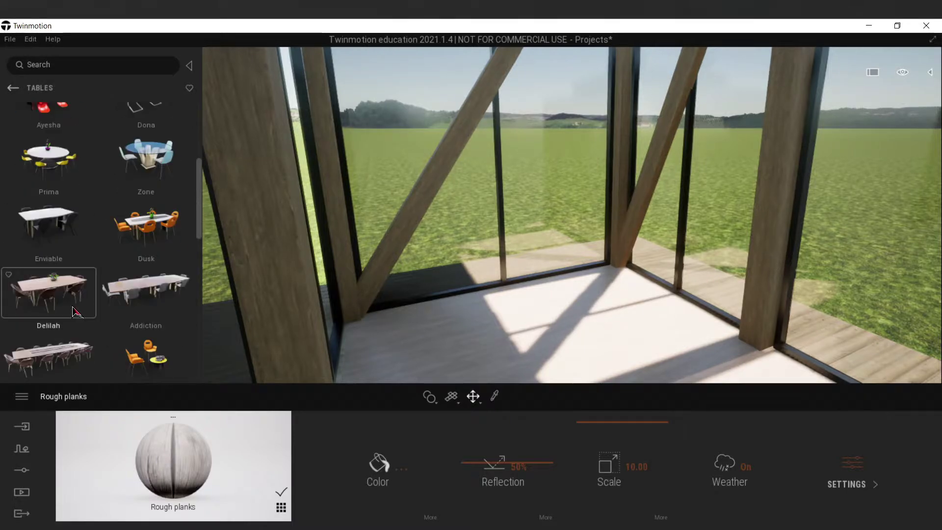
scroll(74, 311, "down", 3)
left_click_drag(146, 278, 512, 378)
key("s")
right_click_drag(512, 379, 622, 311)
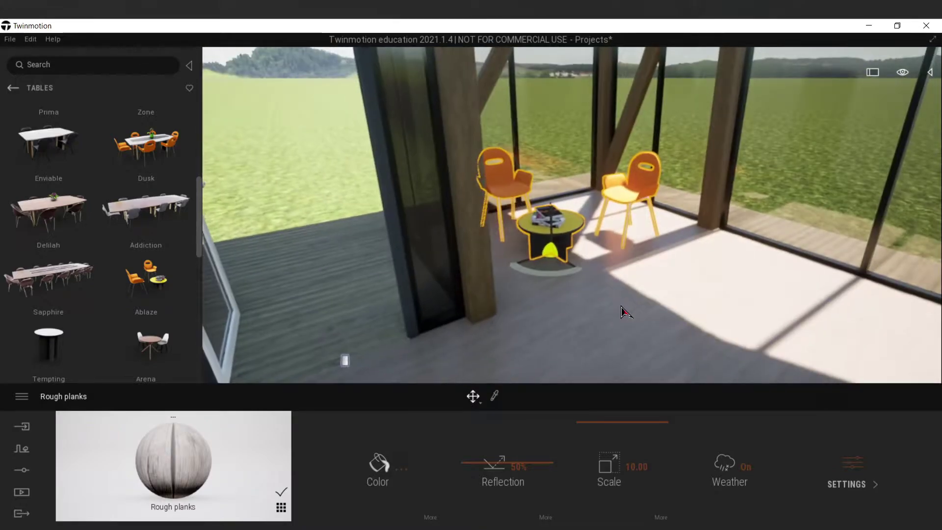
key("d")
left_click_drag(446, 271, 508, 273)
right_click_drag(547, 296, 509, 317)
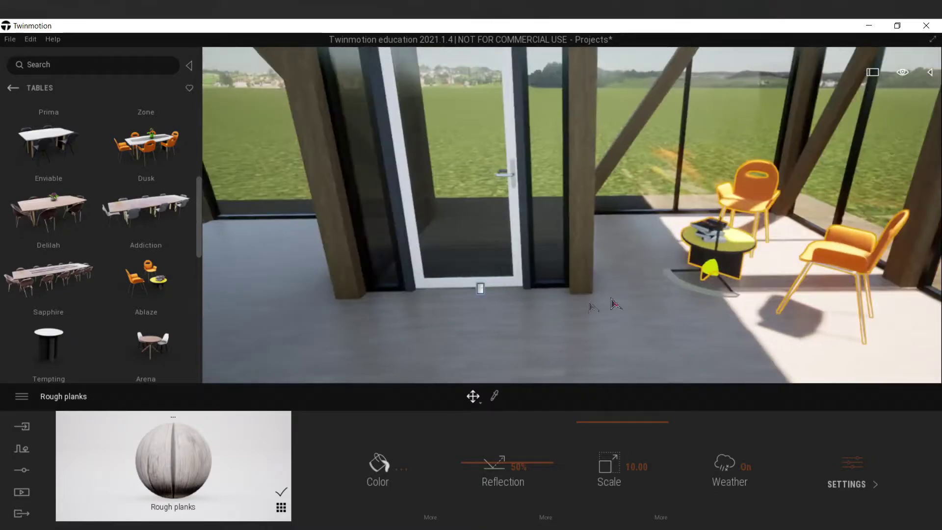
Step: Duplicate the single orange chair nearest the room, rotate the copy, and place it on the other side of the round table
left_click(674, 324)
key("w")
key("d")
key("s")
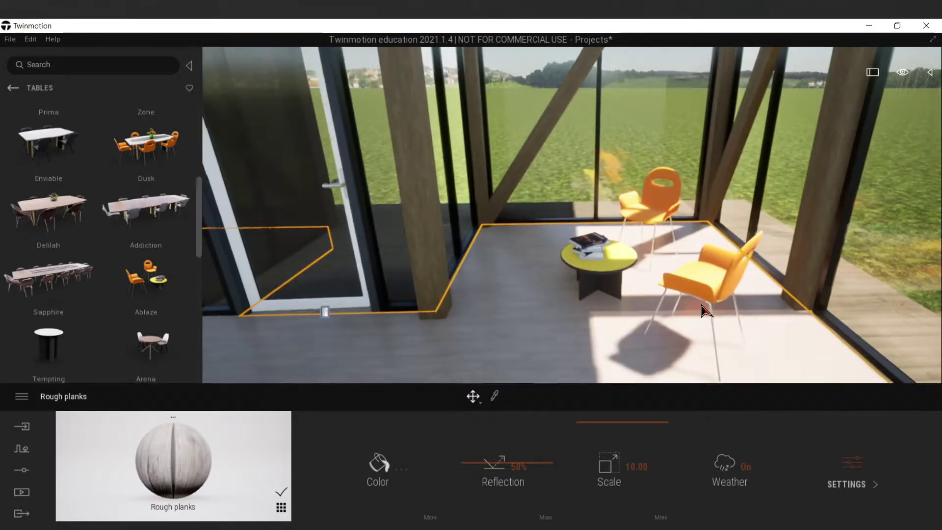
left_click(720, 288)
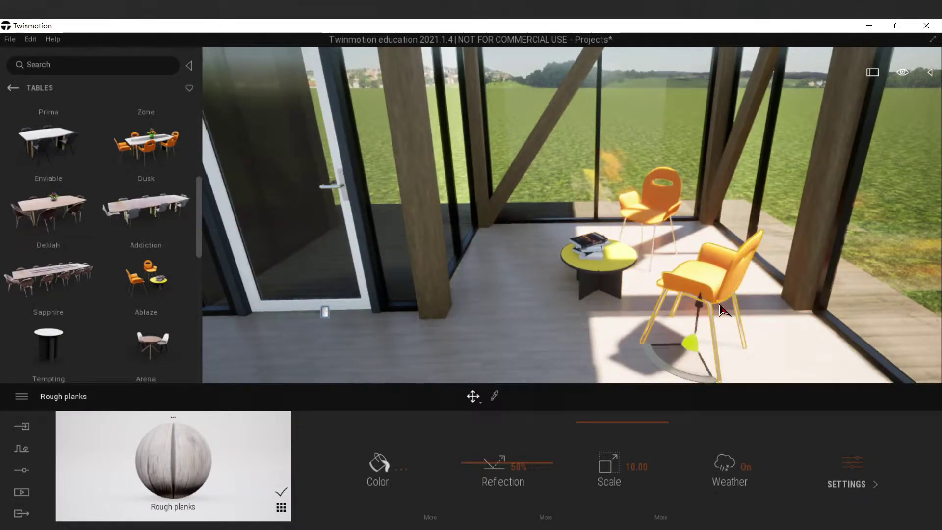
key("ctrl+v")
left_click(447, 349)
left_click_drag(655, 360, 570, 316)
left_click_drag(692, 349, 522, 309)
Step: Open the Storage furniture category in the library, with the glazed bay between the wooden posts in view
right_click_drag(534, 343, 569, 279)
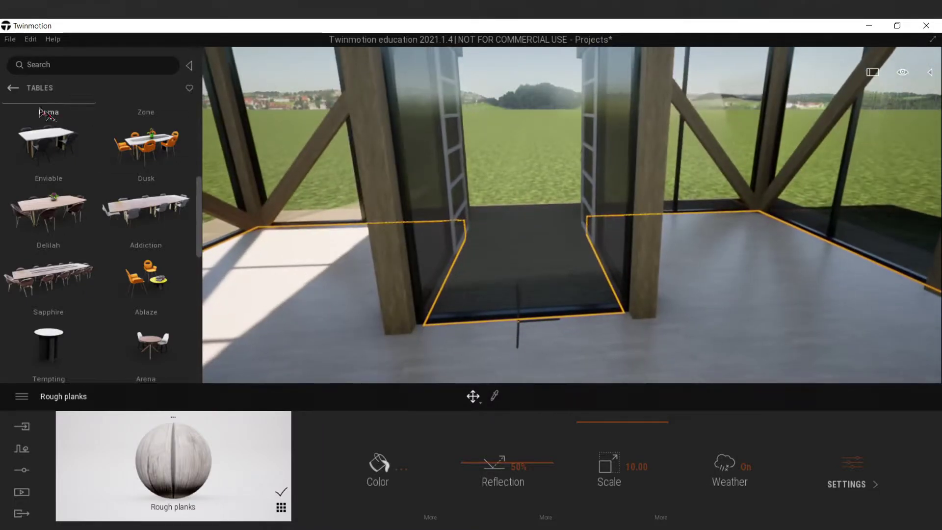
left_click(12, 88)
left_click(57, 148)
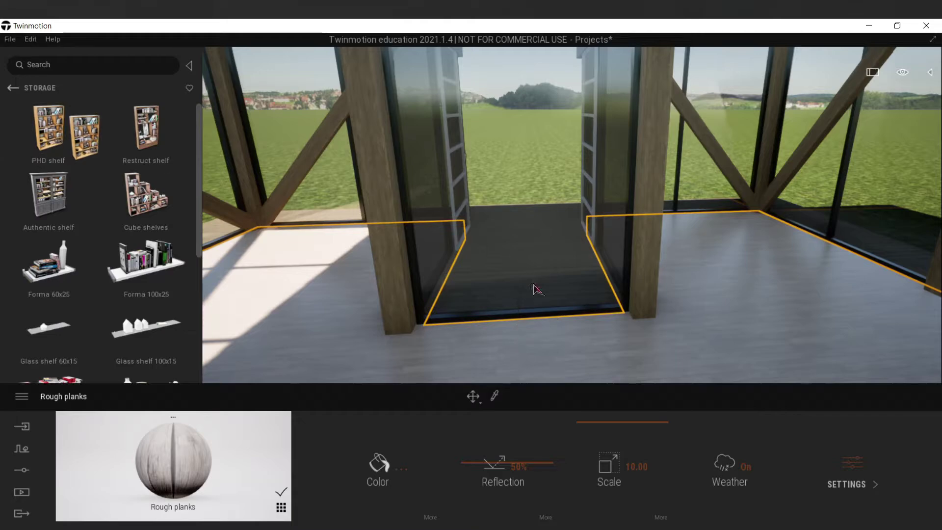
Step: Try a PHD shelf in front of the glazed bay, rotated to face the room, and delete it
mouse_move(532, 336)
left_mouse_down()
mouse_move(541, 353)
mouse_move(542, 329)
left_mouse_up()
left_click(518, 355)
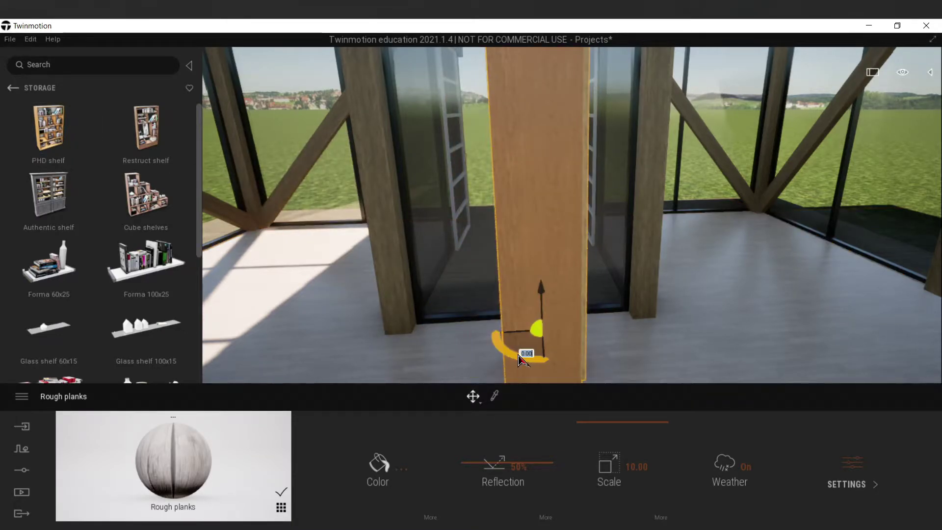
left_click_drag(521, 360, 440, 353)
left_click_drag(516, 352, 481, 363)
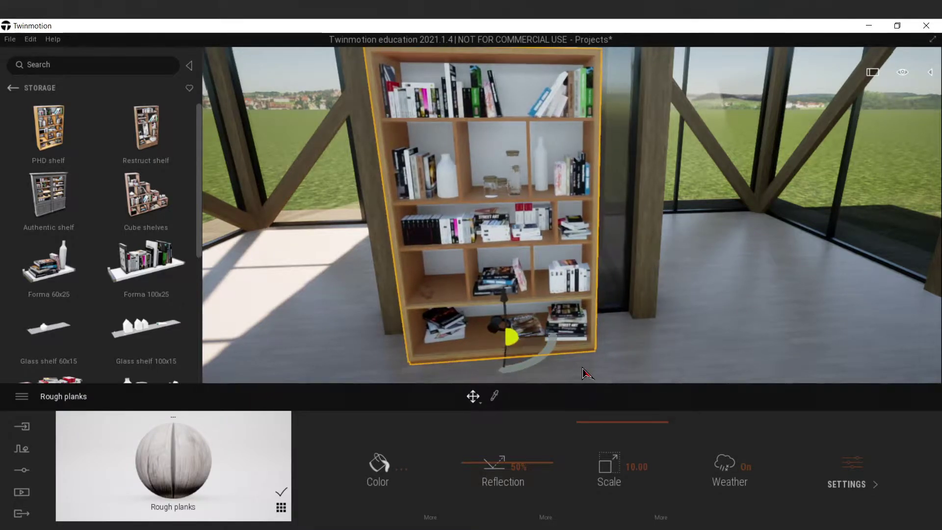
key("Delete")
left_click_drag(479, 324, 544, 305)
key("Delete")
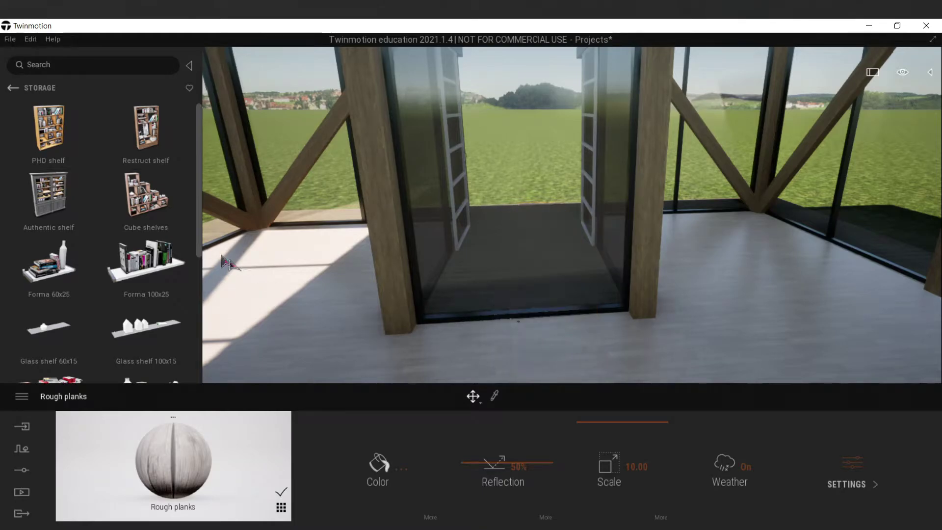
Step: Place a Cube shelves unit in front of the glazed bay between the wooden posts and rotate it to face the room
left_click_drag(147, 201, 485, 337)
key("s")
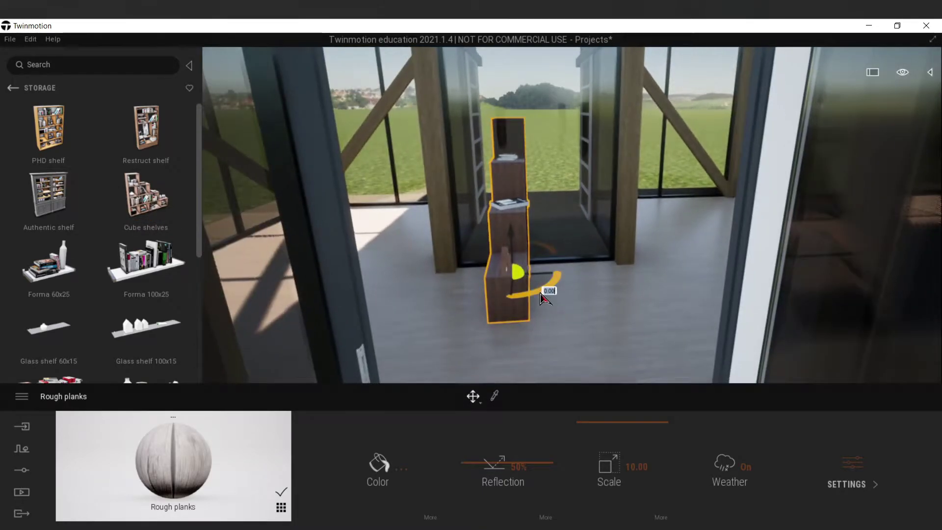
left_click_drag(547, 290, 616, 269)
left_click_drag(541, 293, 567, 292)
left_click(570, 316)
Step: Try a second Cube shelves unit beside the first one, past the wooden post, and delete it
key("w")
key("w")
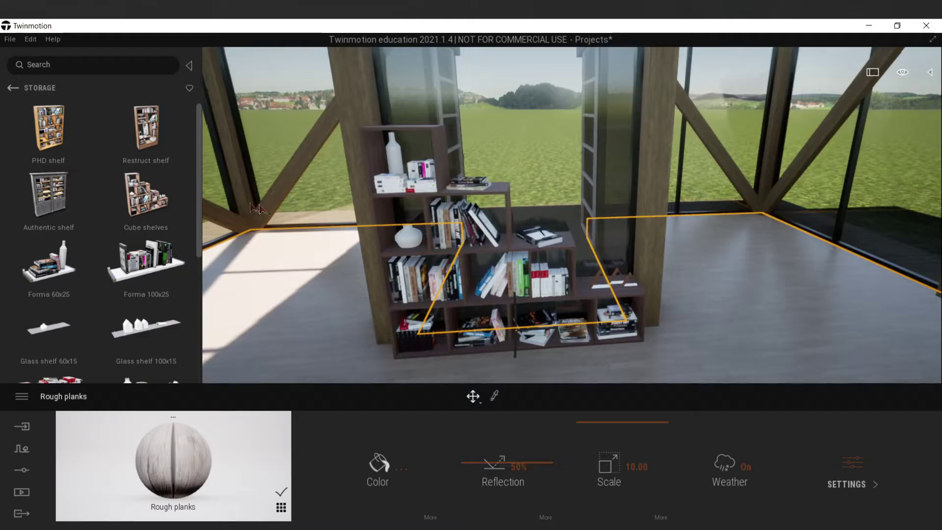
left_click_drag(163, 203, 681, 346)
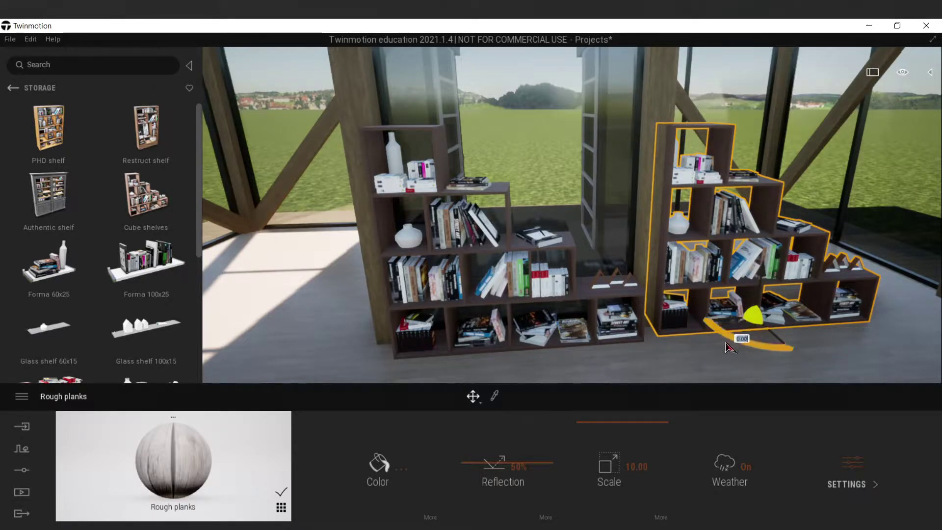
right_click_drag(726, 343, 613, 344)
left_click_drag(514, 339, 452, 338)
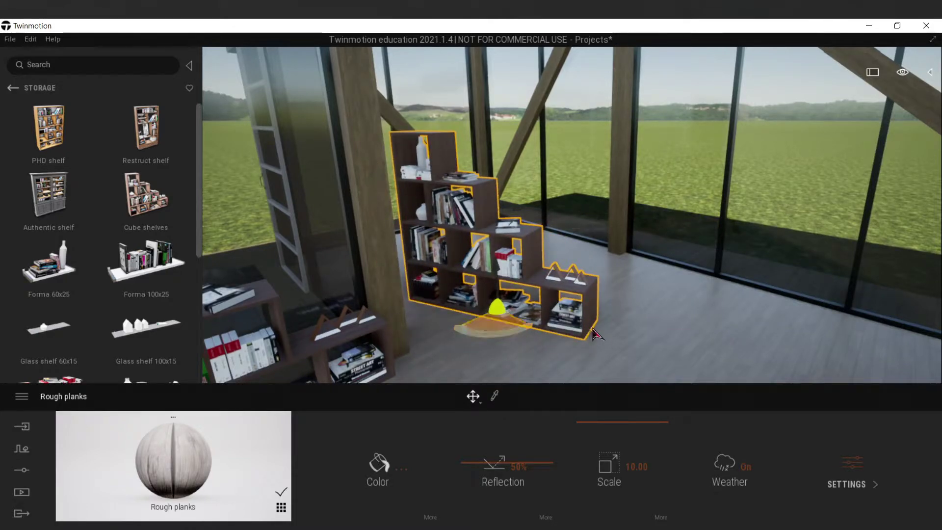
key("Delete")
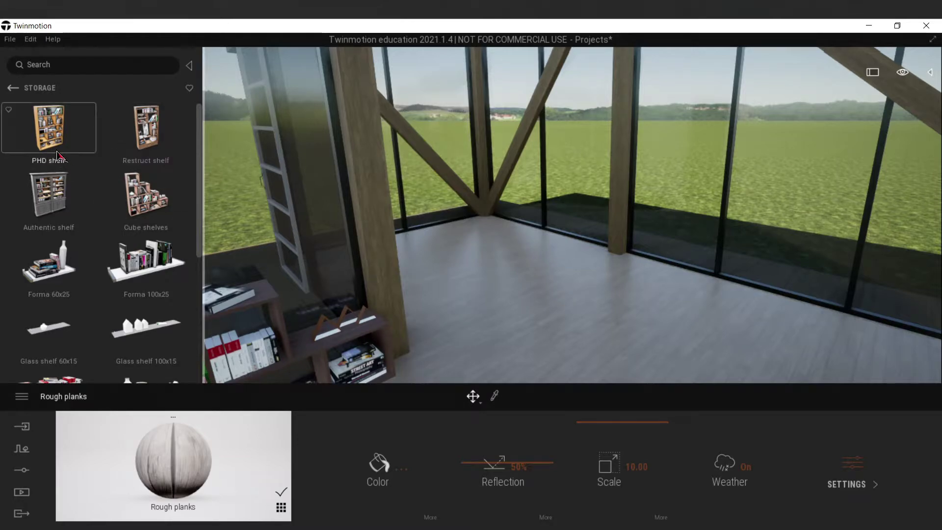
Step: Place a PHD shelf on the shaded side of the room, rotate it inward, and move it against the glass wall
left_click_drag(58, 156, 568, 353)
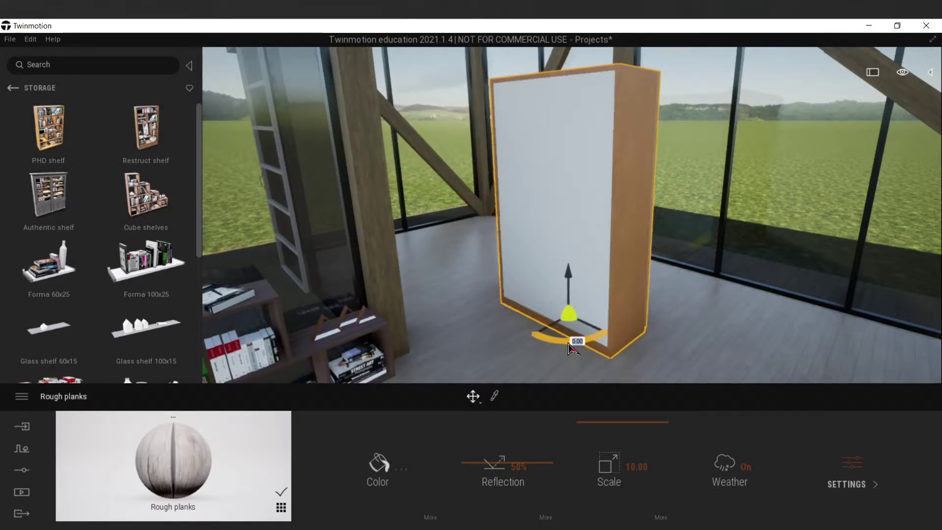
key("ctrl+z")
left_click_drag(649, 342, 824, 341)
right_click_drag(655, 343, 633, 268)
key("s")
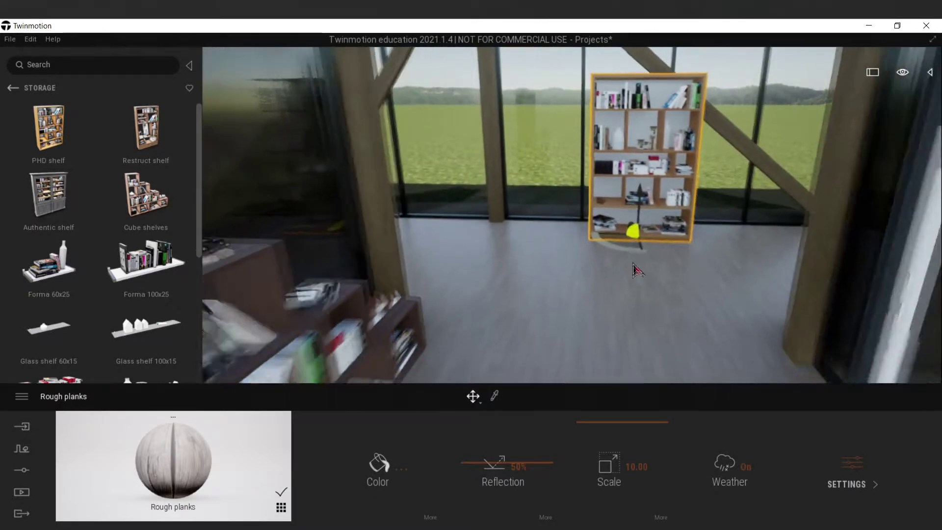
left_click_drag(626, 240, 619, 265)
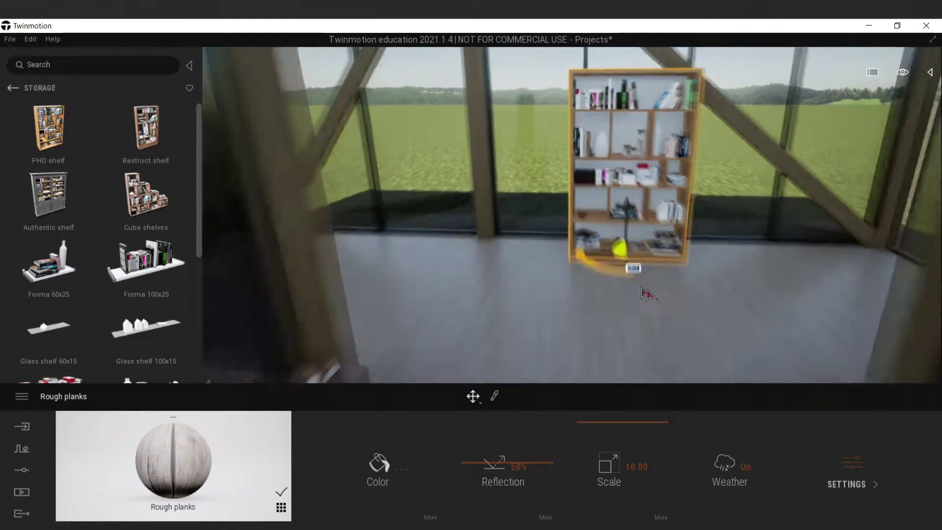
key("w")
right_click_drag(646, 295, 559, 287)
key("d")
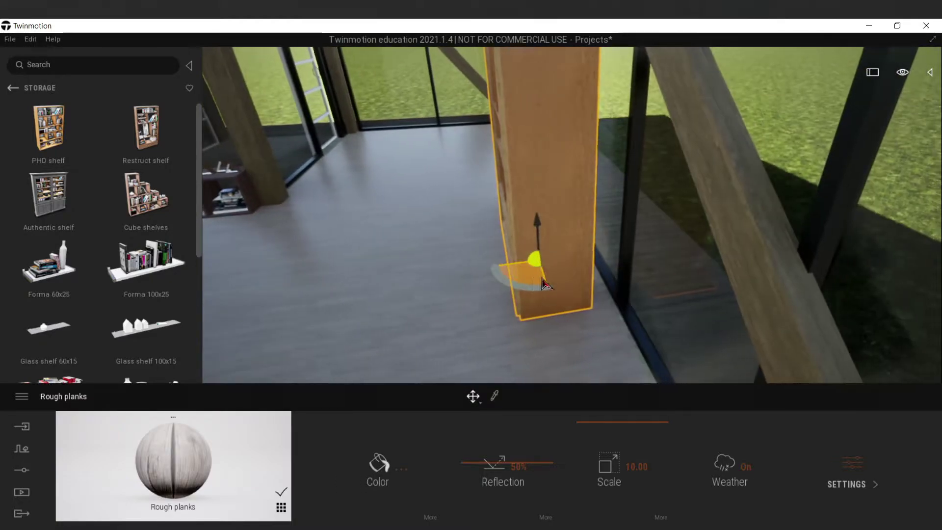
left_click_drag(543, 282, 557, 282)
Step: Sample the MI_Wood02Tint01 material from the Cube shelves and apply it to the PHD shelf
right_click_drag(594, 333, 560, 325)
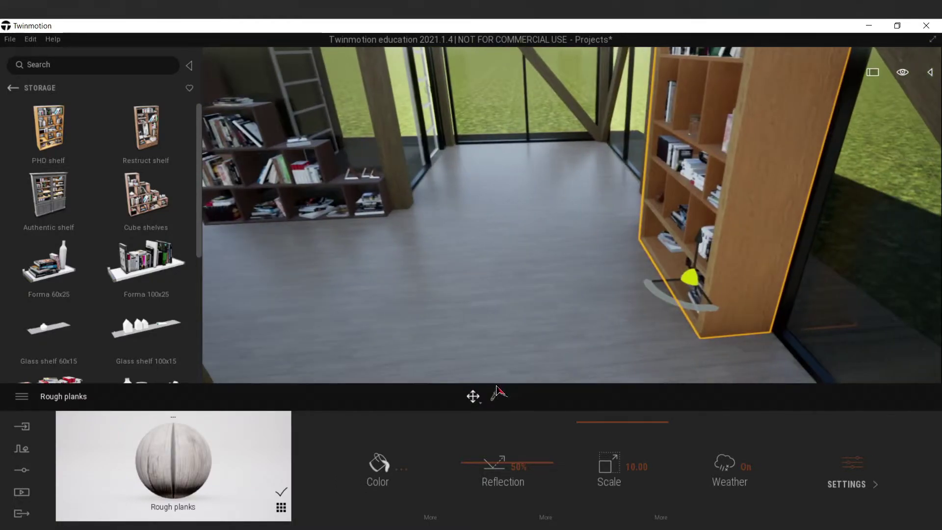
left_click(355, 186)
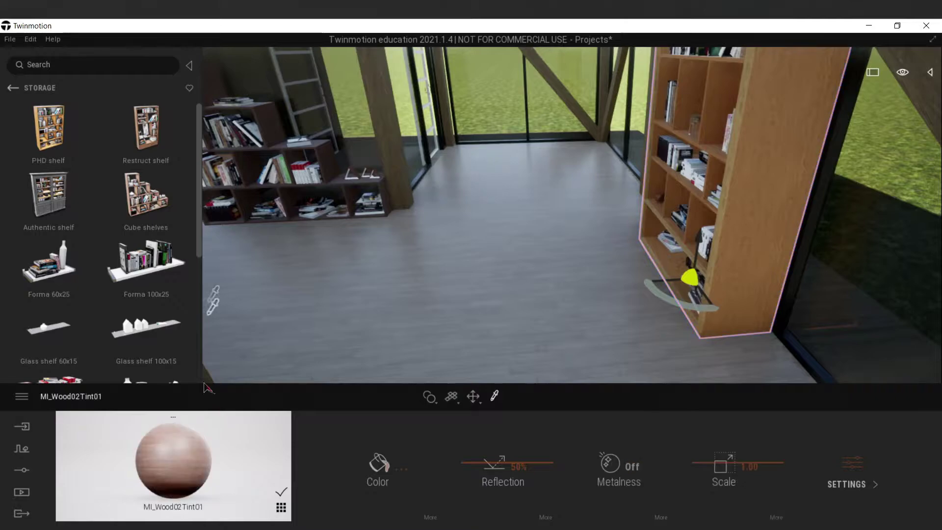
left_click(759, 272)
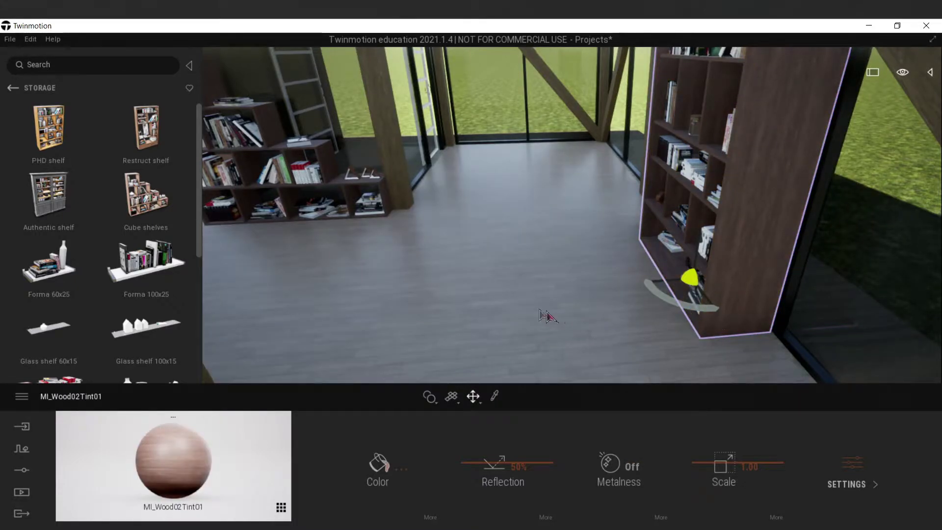
Step: Duplicate the dark PHD shelf as a Copy and rotate the duplicate 180 degrees
left_click(699, 345)
left_click(735, 314)
key("ctrl+v")
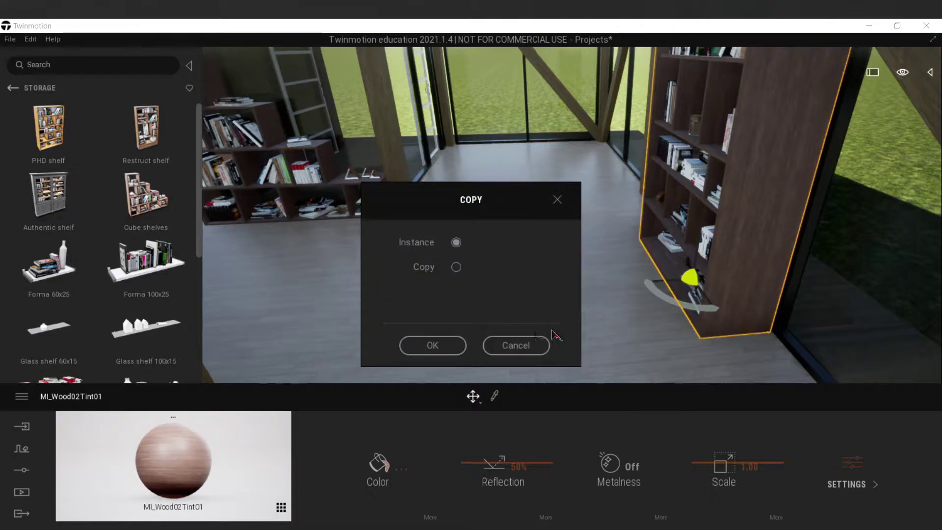
left_click(457, 267)
left_click(461, 346)
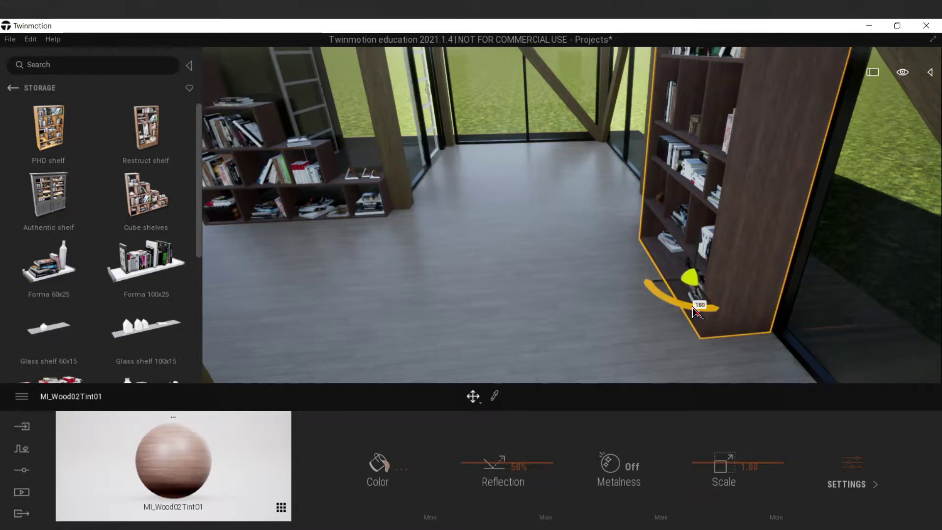
key("Return")
Step: Move the duplicated PHD shelf across the room to the opposite glass wall, beside the orange chairs
left_click_drag(670, 281, 152, 284)
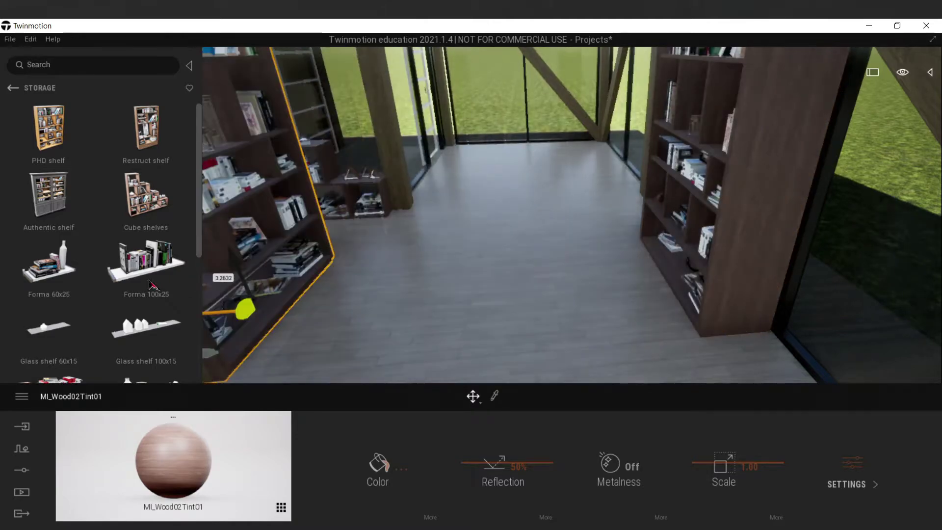
mouse_move(511, 342)
right_mouse_down()
mouse_move(295, 342)
mouse_move(512, 342)
right_mouse_up()
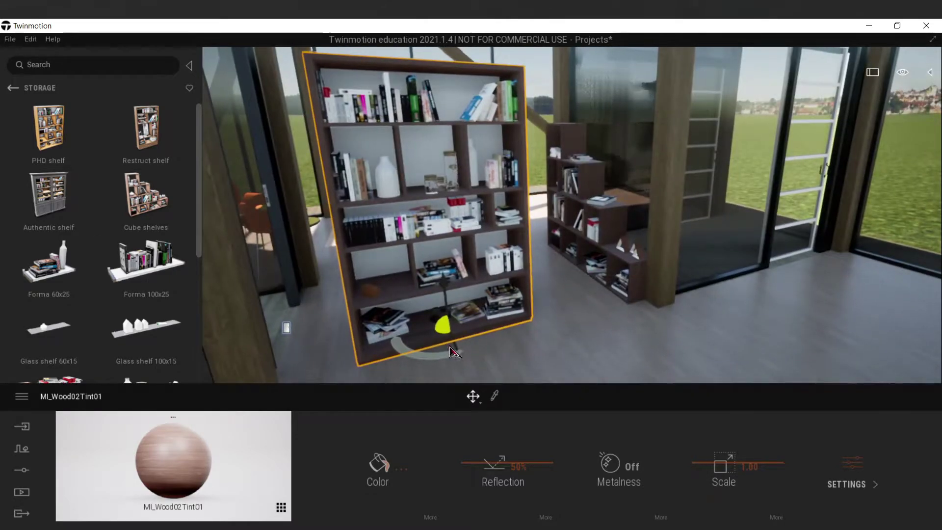
left_click_drag(456, 344, 408, 216)
Step: Try a second copy of the PHD shelf directly alongside the one by the orange chairs, and undo its placement
right_click_drag(408, 215, 417, 260)
scroll(425, 303, "up", 3)
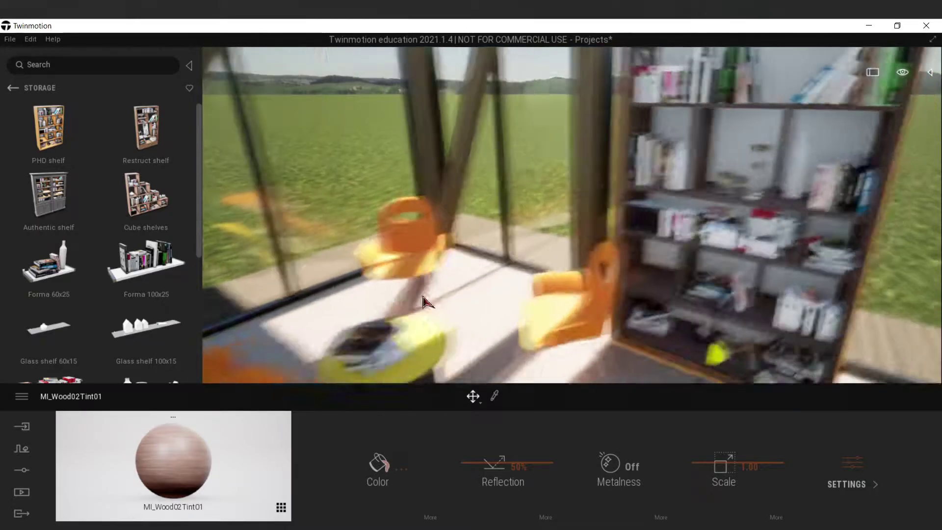
right_click_drag(425, 303, 528, 274)
scroll(527, 267, "down", 3)
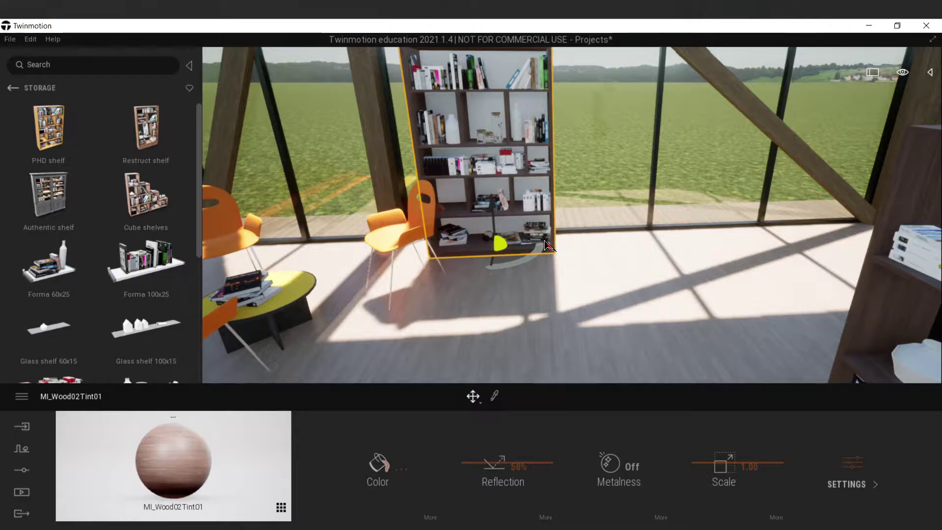
left_click_drag(547, 244, 492, 285, "alt")
left_click(448, 347)
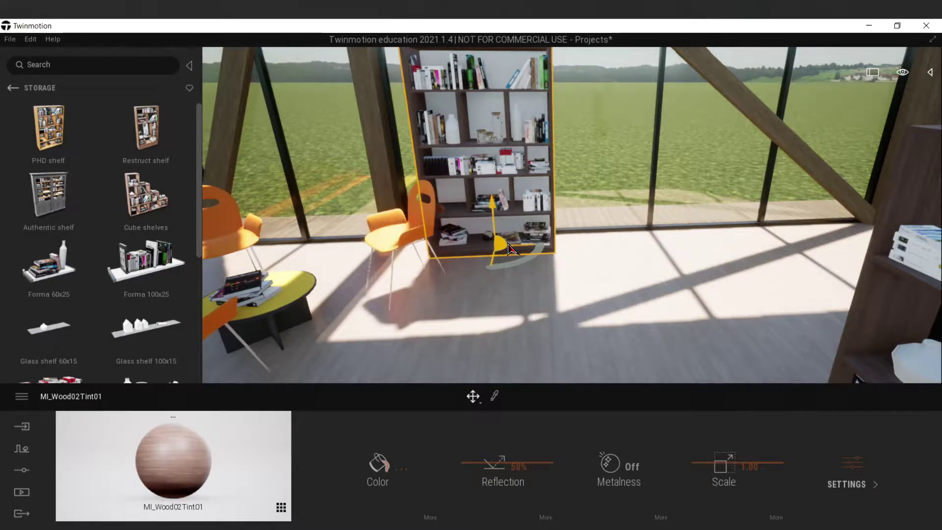
left_click_drag(508, 244, 641, 249)
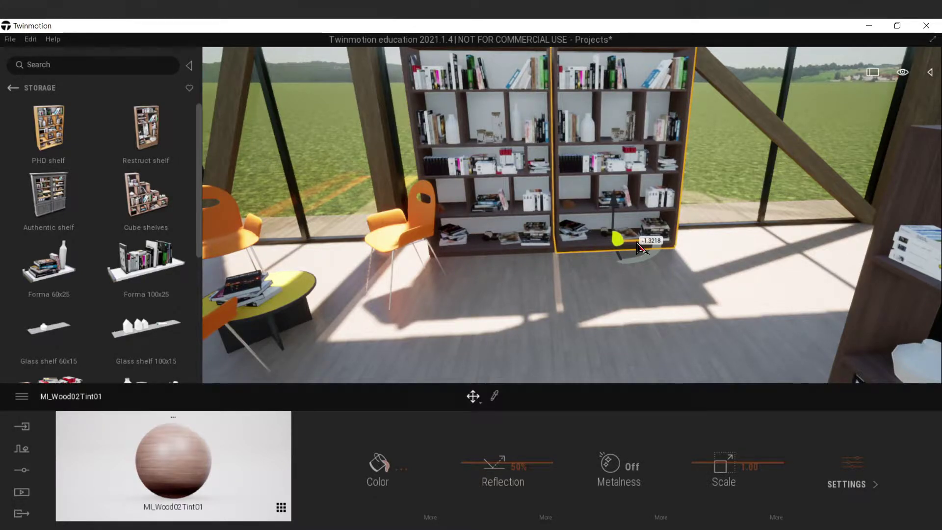
key("ctrl+z")
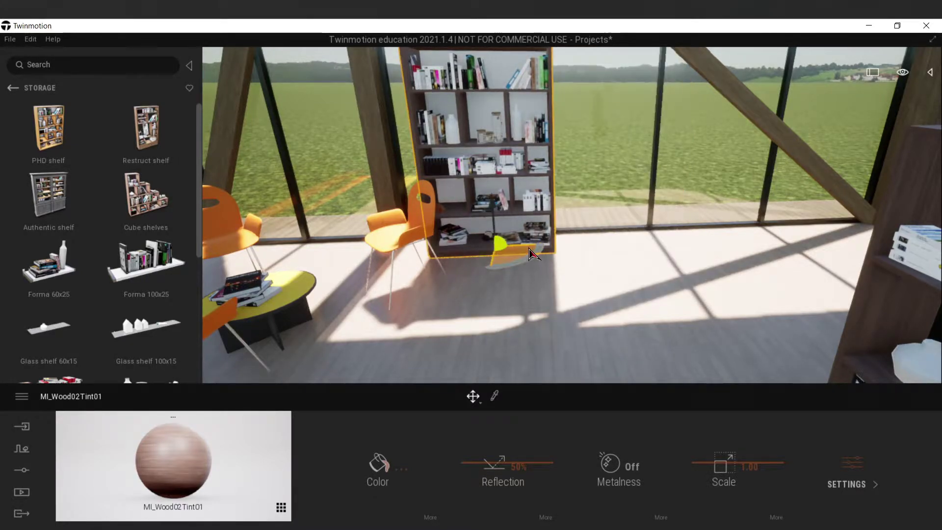
Step: Place a Cube shelves unit along the sunlit glass wall and align it flush with the side of the PHD shelf
left_click_drag(157, 209, 660, 280)
scroll(658, 275, "up", 3)
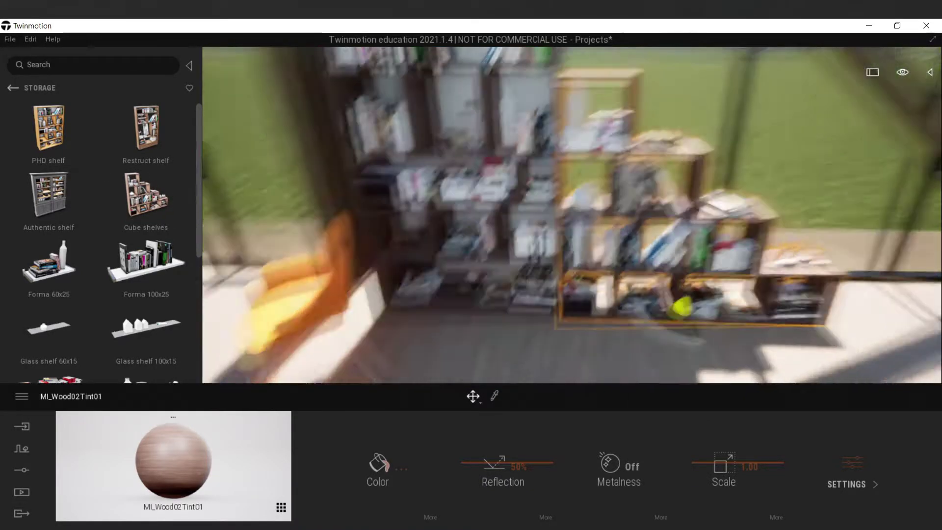
middle_click_drag(658, 275, 659, 294, "shift")
left_click_drag(691, 292, 686, 293)
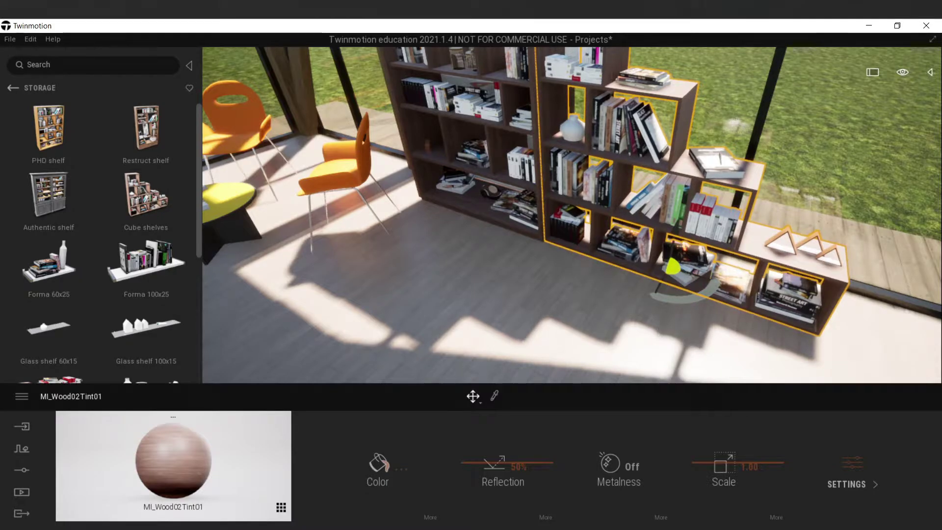
Step: Position the Cube shelves on the shaded glass wall flush against the side of the PHD shelf there
right_click_drag(675, 282, 533, 245)
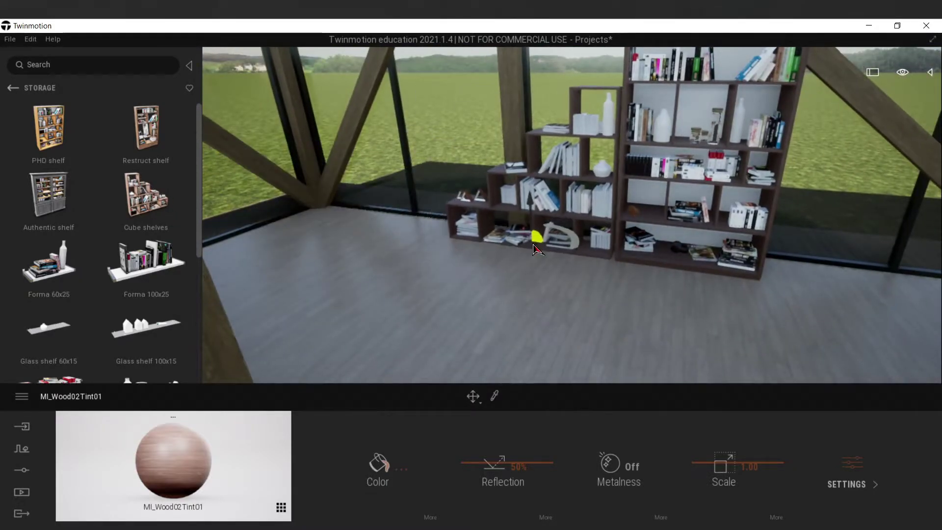
left_click_drag(534, 245, 540, 248)
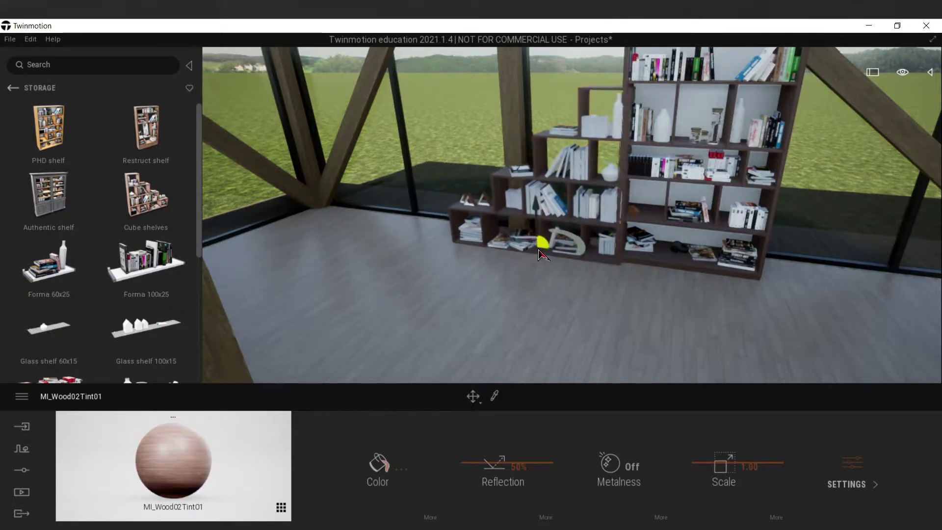
key("w")
left_click_drag(584, 350, 577, 339)
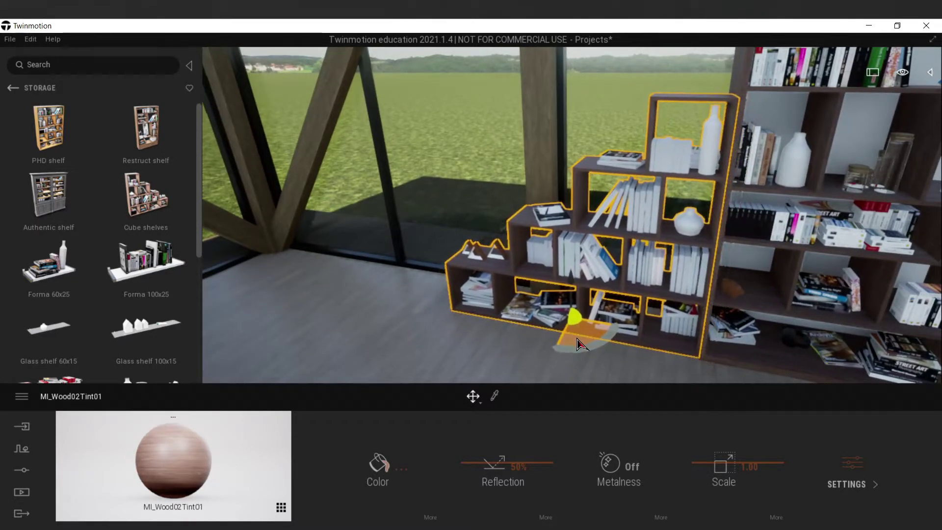
left_click_drag(731, 313, 719, 293)
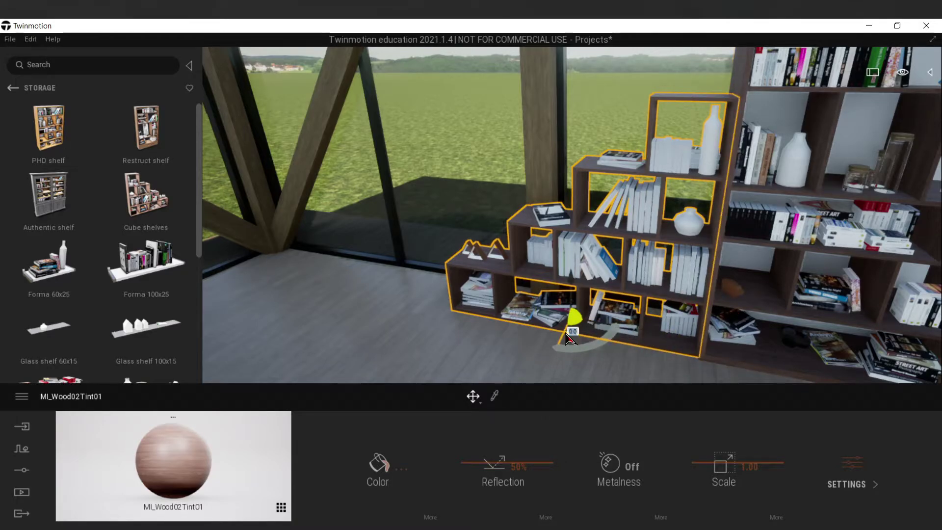
left_click_drag(568, 339, 568, 339)
Step: Select the PHD shelves and Cube shelves on both glass walls and shift them together slightly across the floor
left_click(758, 314)
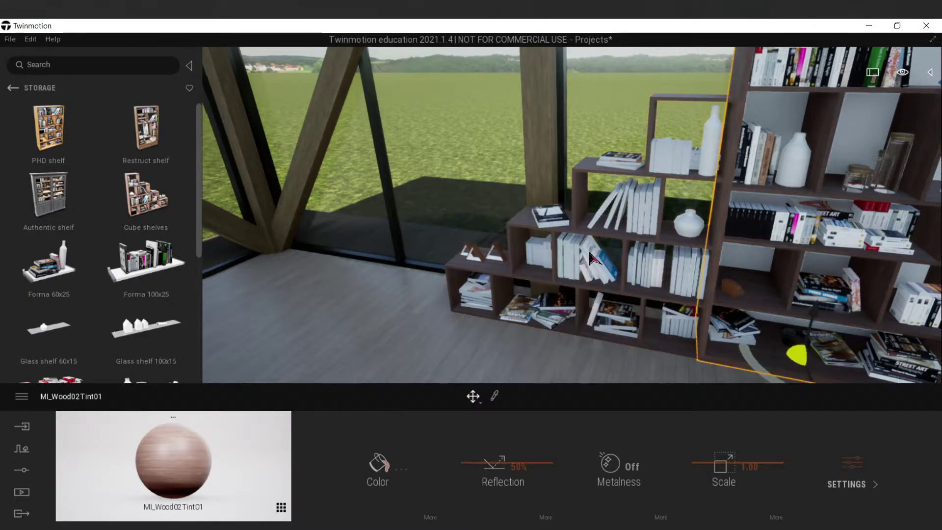
right_click_drag(590, 253, 639, 212)
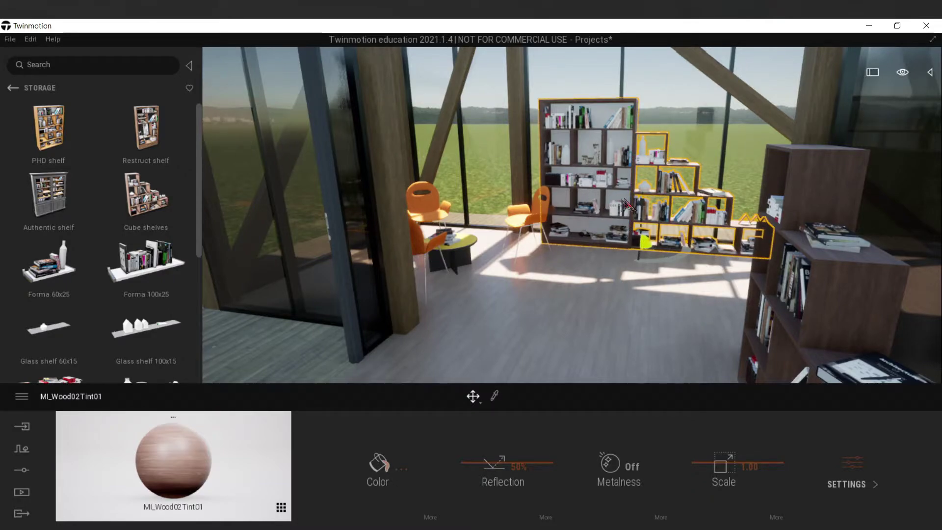
right_click_drag(625, 205, 703, 215)
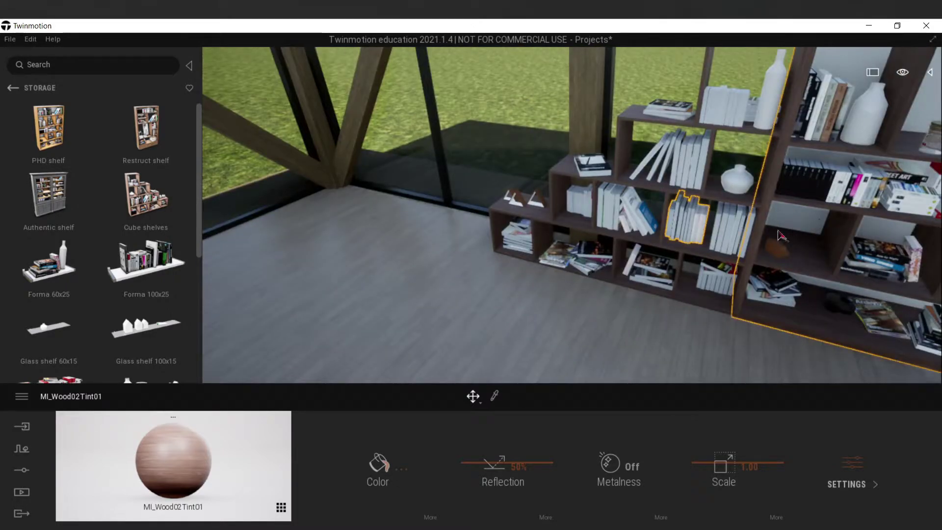
left_click(728, 203)
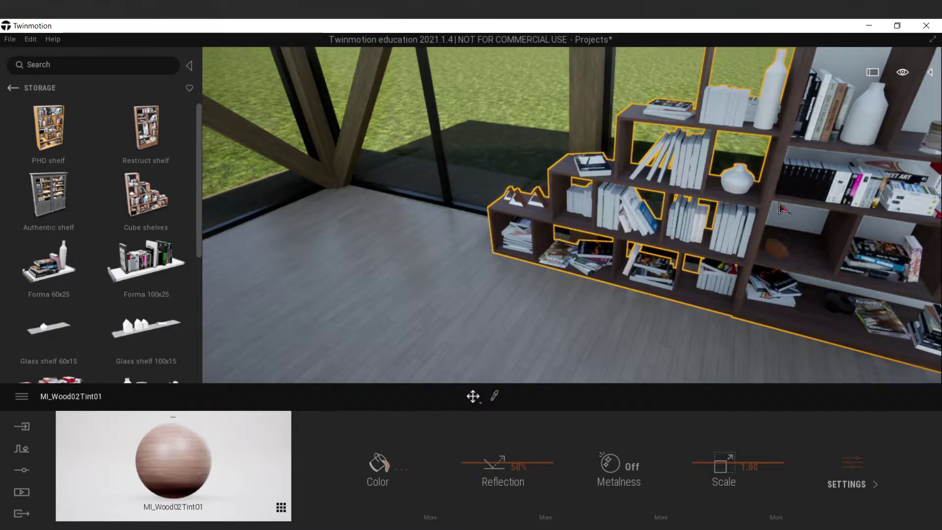
right_click_drag(703, 322, 613, 223)
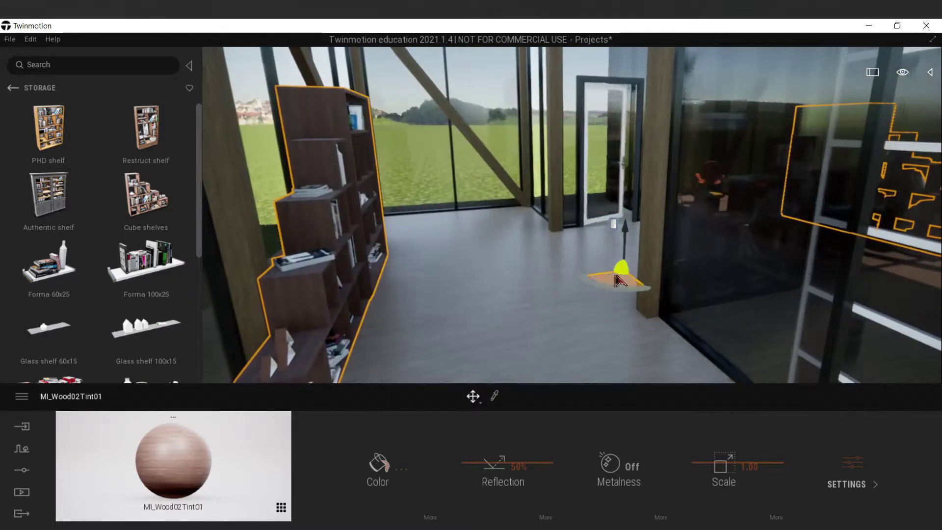
left_click_drag(631, 279, 617, 266)
left_click(519, 301)
Step: Try copying two of the orange chairs to the empty floor area on the other side of the glass door, and undo the copy
right_click_drag(520, 301, 155, 251)
left_click(12, 88)
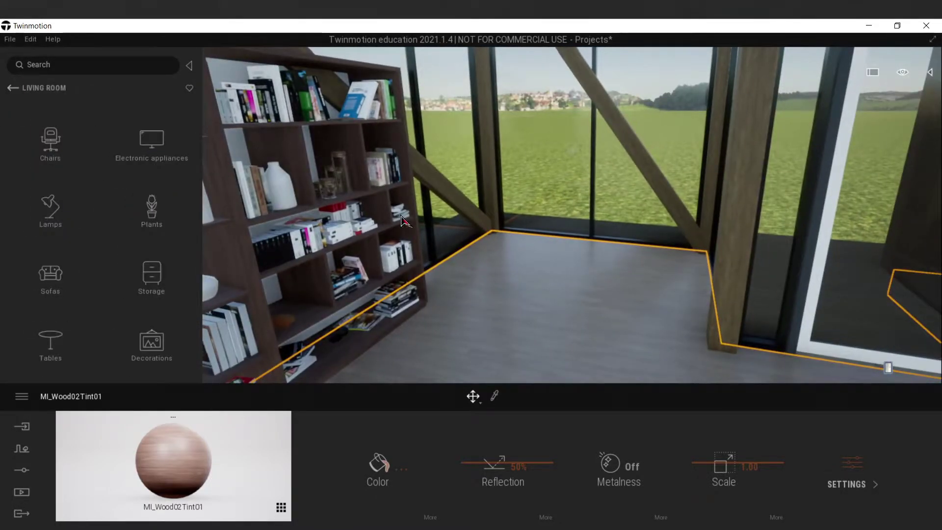
right_click_drag(490, 221, 523, 256)
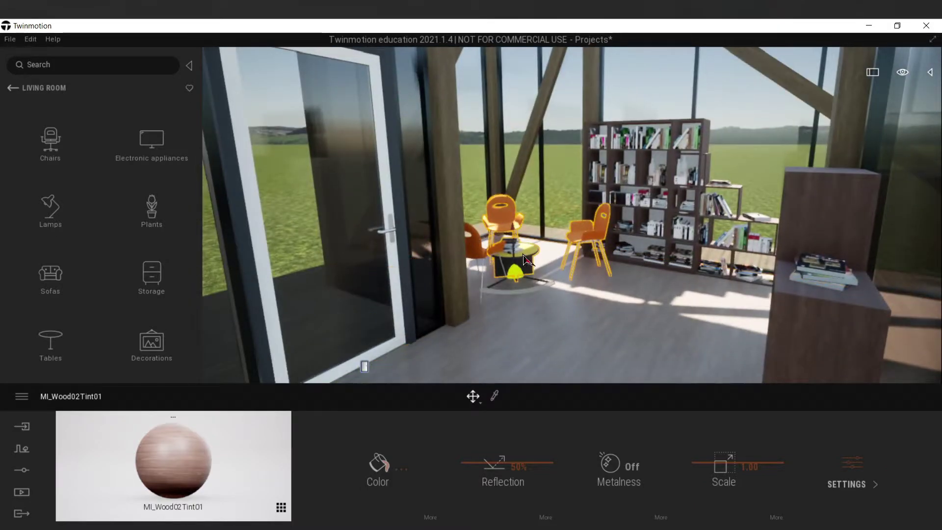
left_click(480, 258)
left_click(583, 242, "ctrl")
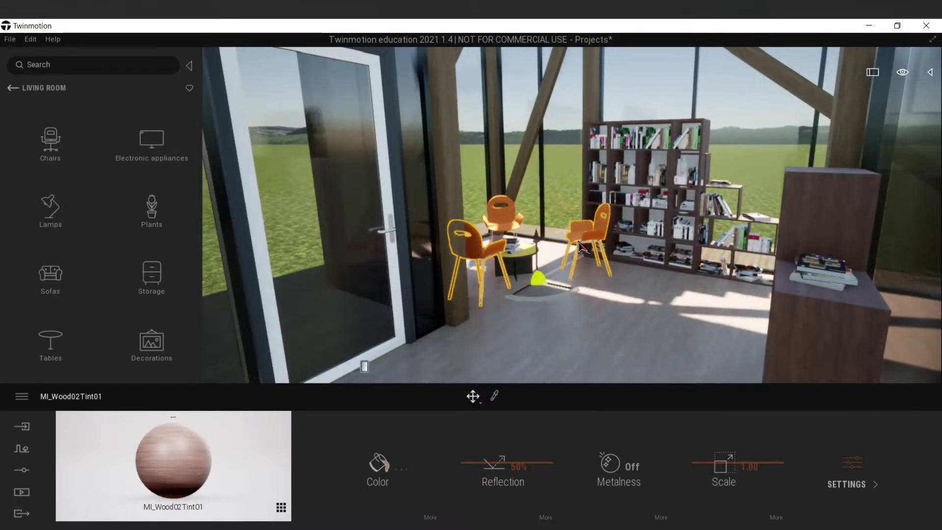
left_click_drag(579, 243, 575, 245, "shift")
left_click(435, 345)
right_click_drag(476, 260, 682, 217)
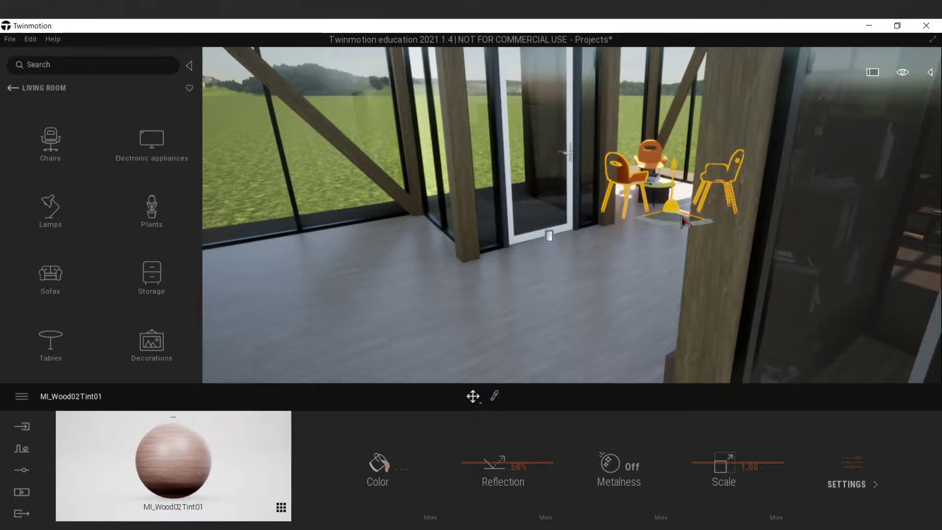
left_click_drag(685, 221, 314, 318)
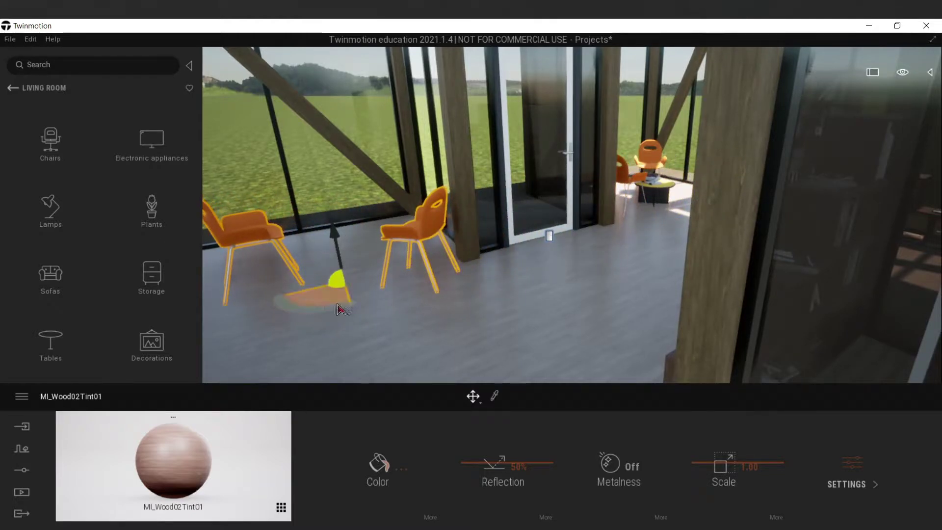
key("ctrl+z")
key("ctrl+z")
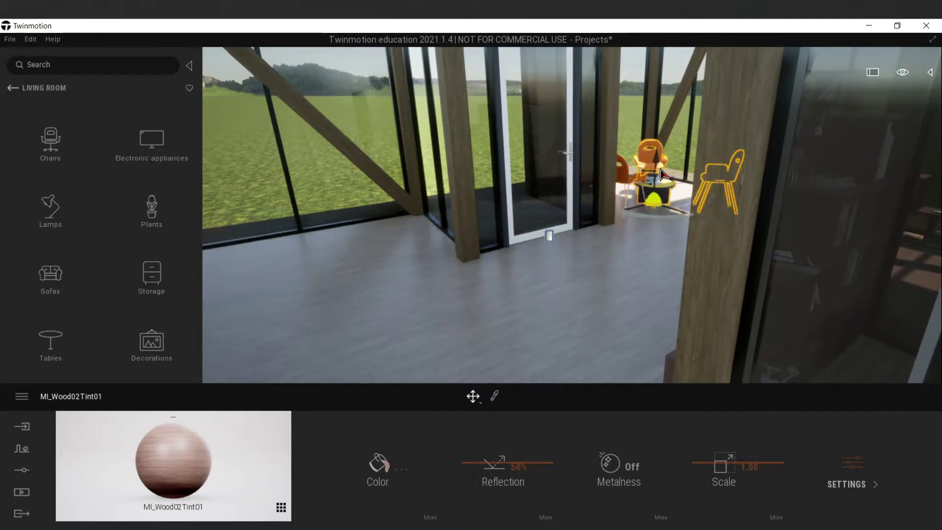
Step: Copy the Ablaze table set together with BP_Chair15_02 to the corner beyond the glass door, rotating and repositioning the group there
left_click(930, 74)
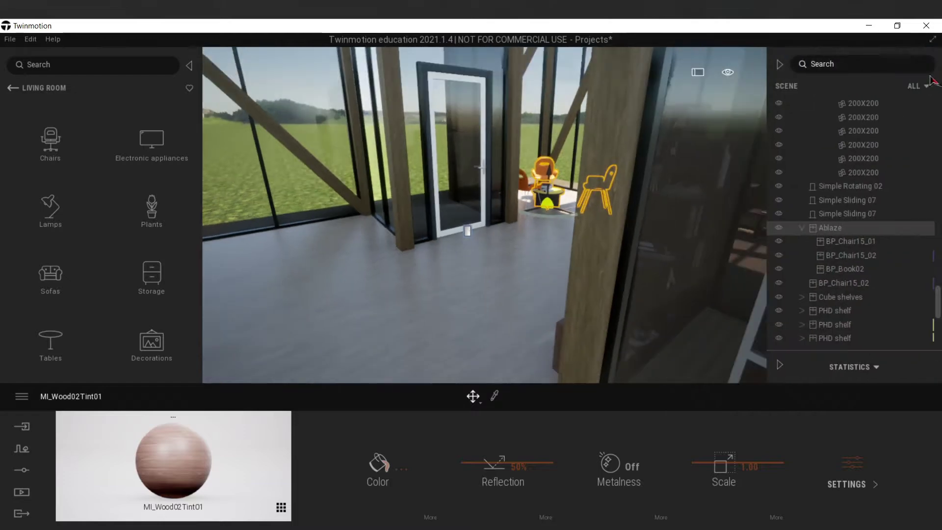
left_click(820, 287)
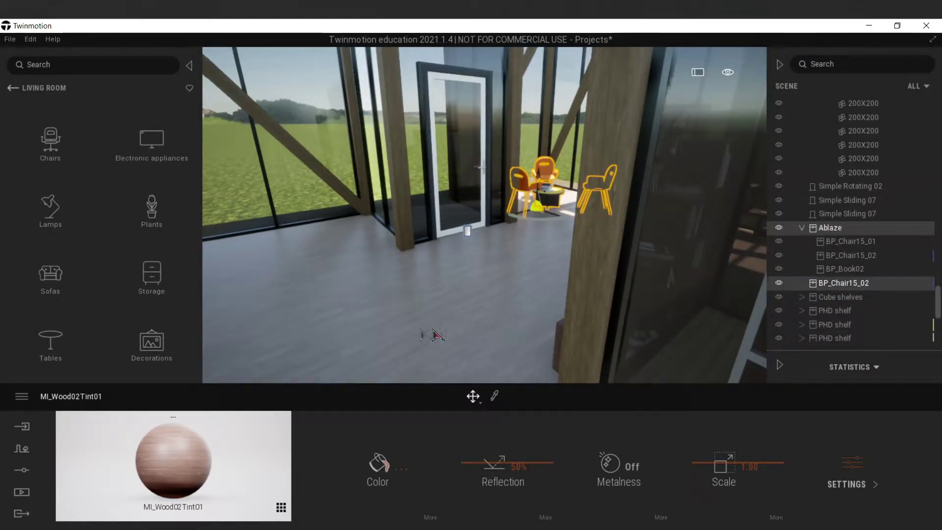
key("ctrl+v")
left_click(456, 345)
left_click_drag(537, 214, 294, 282)
right_click_drag(521, 319, 477, 308)
left_click_drag(435, 285, 500, 253)
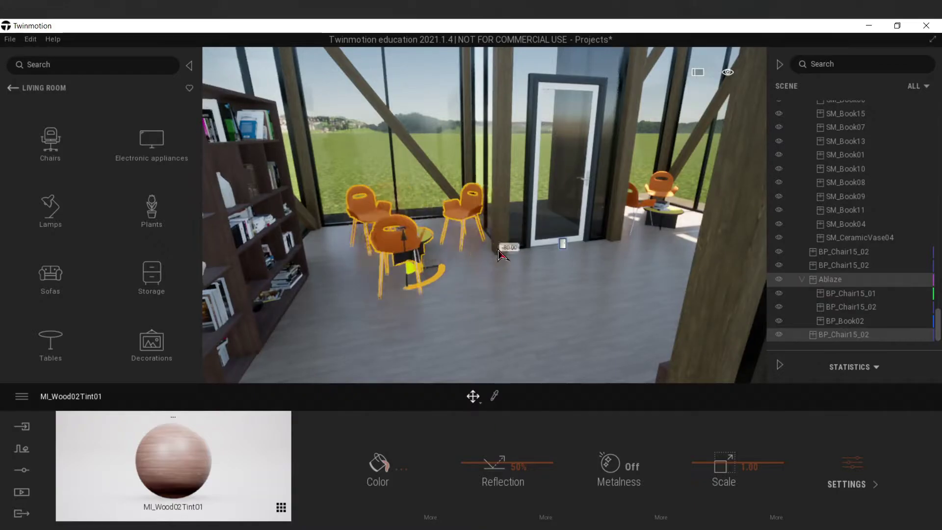
left_click_drag(426, 280, 405, 274)
left_click(457, 292)
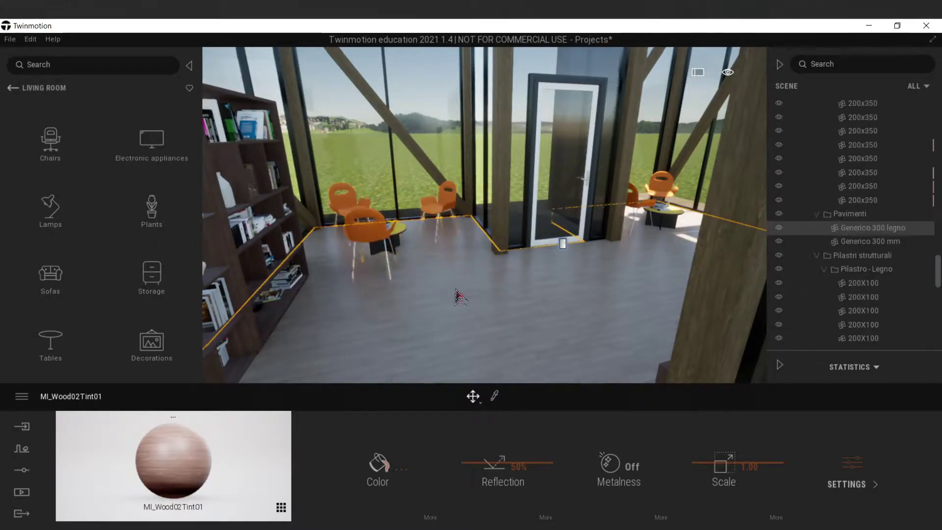
Step: Place three Mono chairs from the living room chair library on the floor near the bookshelves
right_click_drag(457, 292, 524, 263)
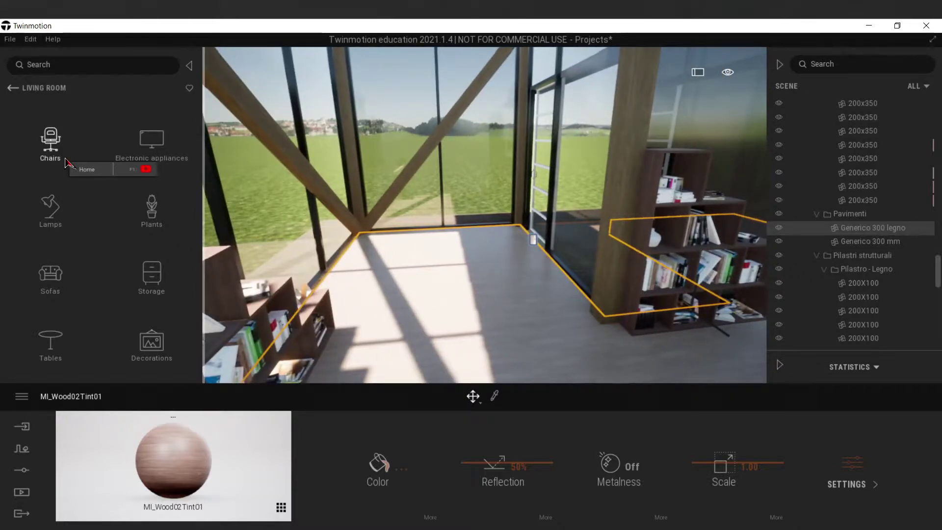
left_click(66, 162)
scroll(106, 266, "down", 5)
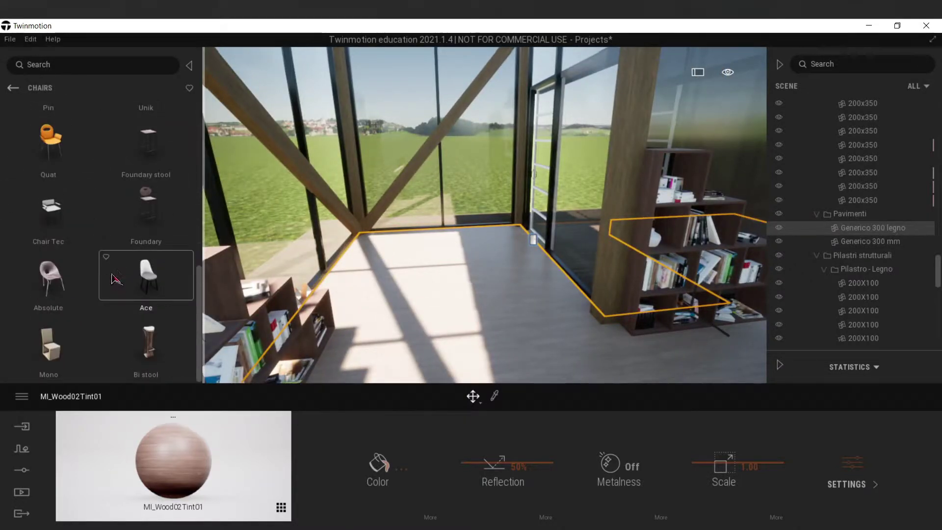
left_click_drag(74, 338, 358, 296)
right_click_drag(387, 323, 290, 321)
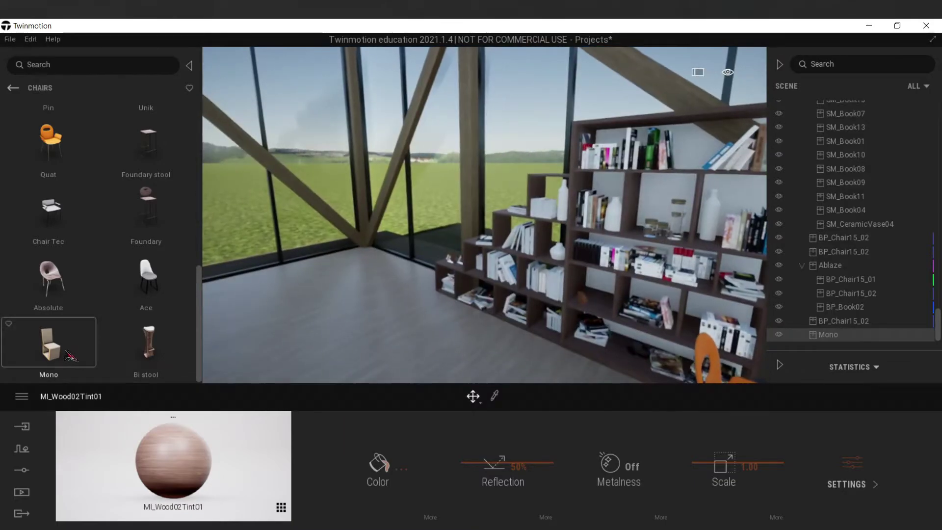
key("s")
right_click_drag(407, 295, 361, 308)
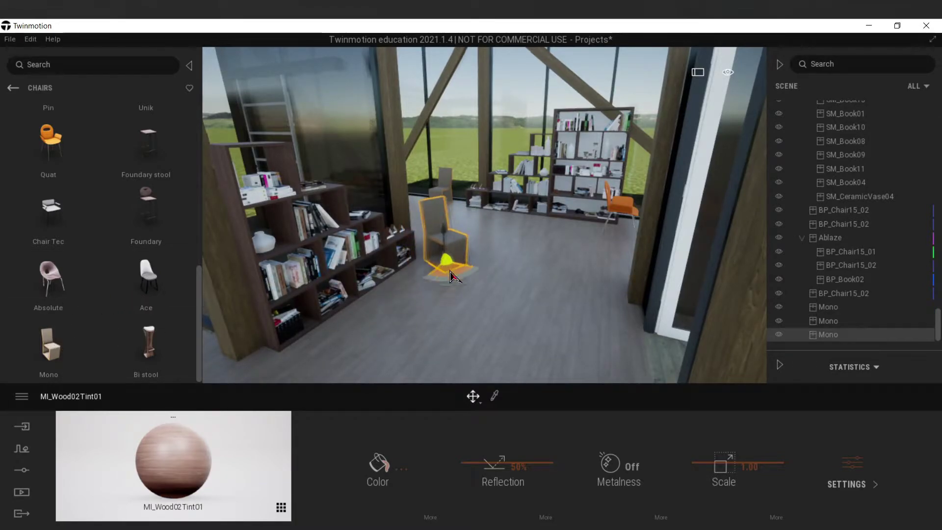
Step: Place an Outward piece from the sofa library on the decked passage between the open glass doors
right_click_drag(448, 304, 381, 309)
key("s")
key("s")
key("w")
key("s")
key("s")
key("a")
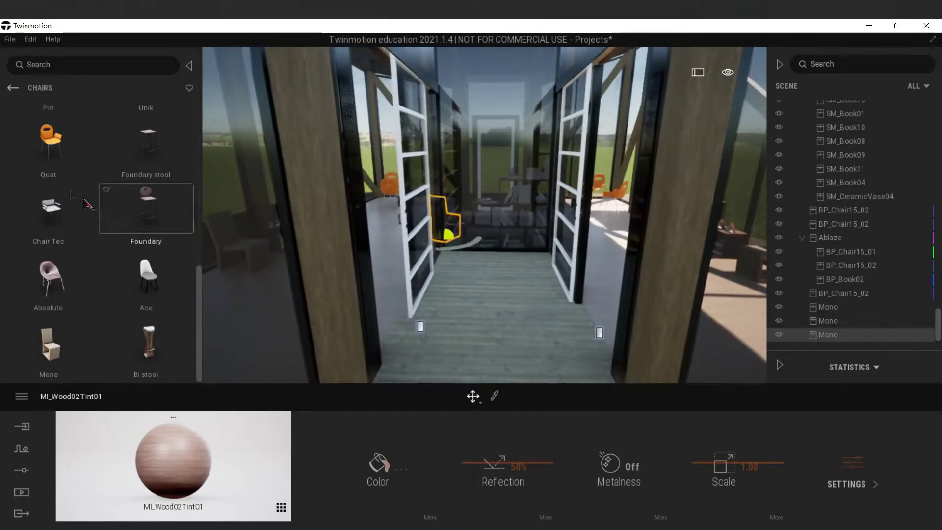
left_click(13, 87)
left_click(50, 275)
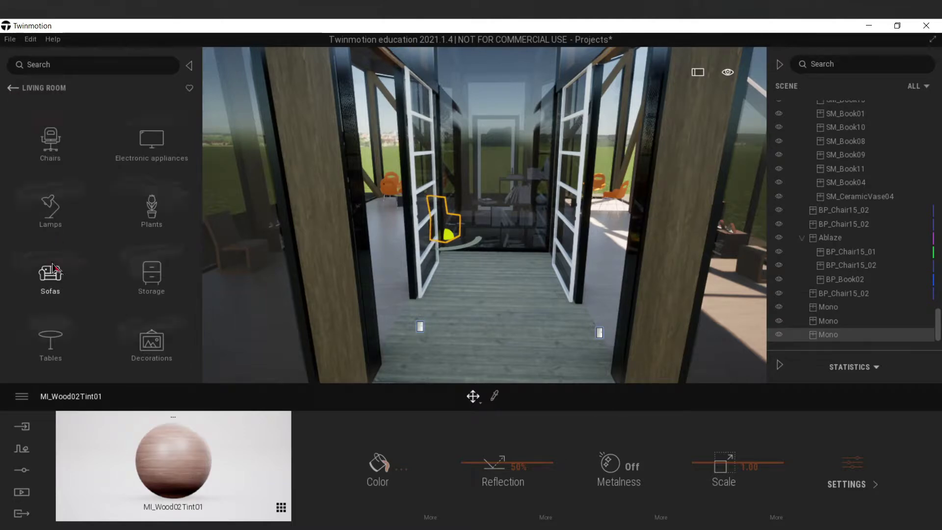
scroll(98, 221, "down", 5)
left_click_drag(49, 341, 474, 277)
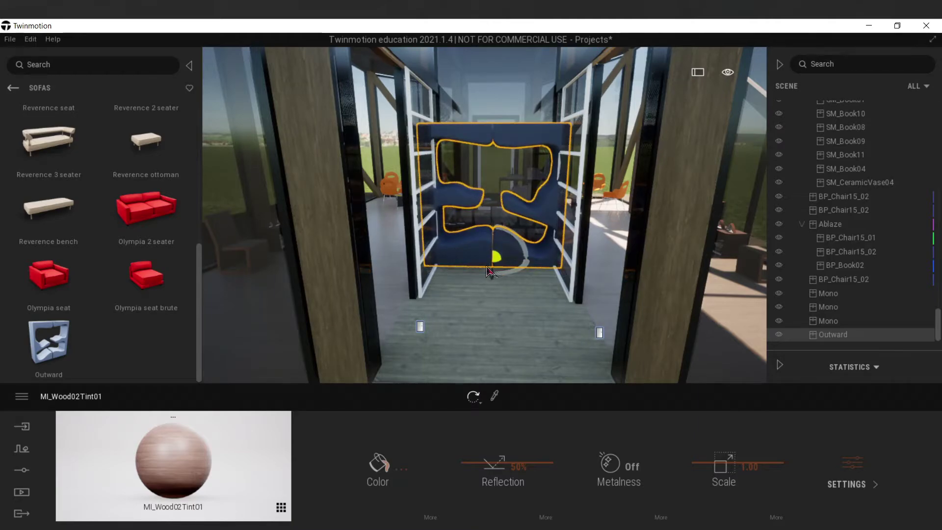
Step: Rotate, scale and reposition the Outward piece to fit the width of the passage between the glass doors
left_click_drag(544, 266, 502, 267)
scroll(500, 267, "up", 5)
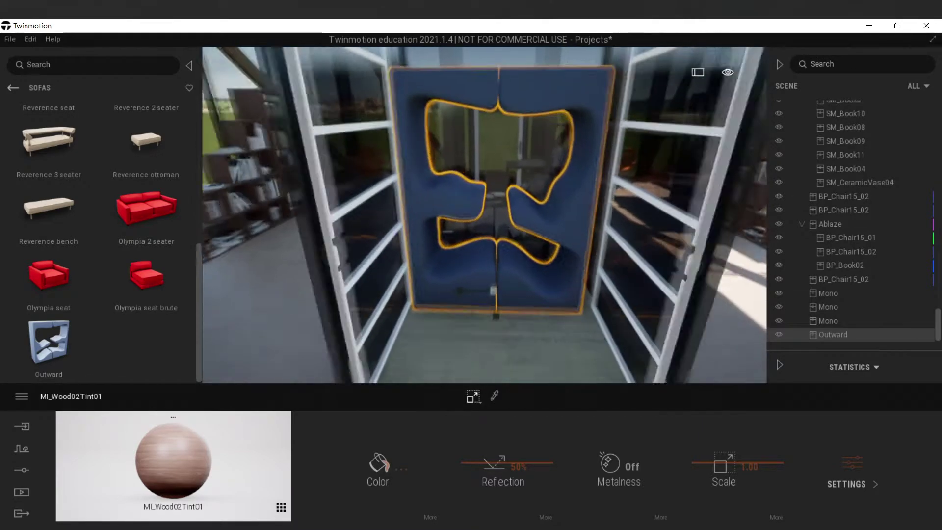
left_click_drag(443, 288, 469, 297)
key("Tab")
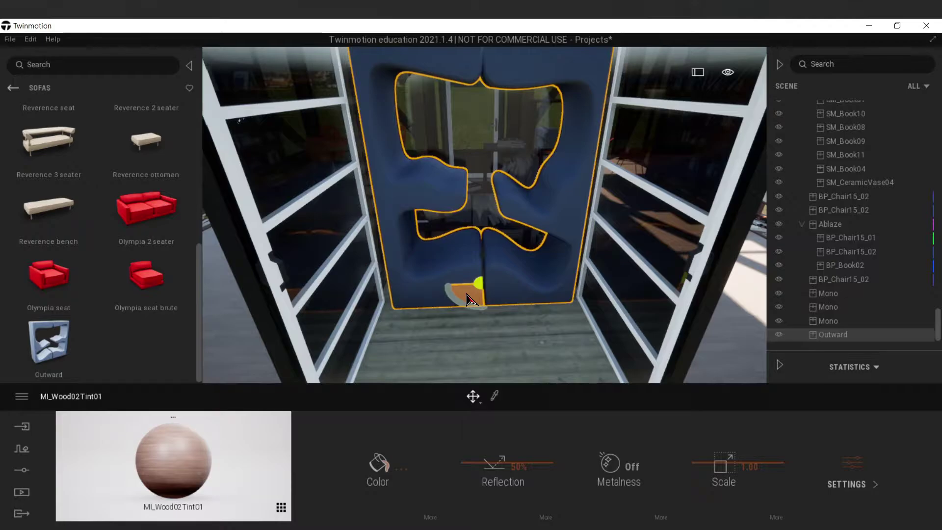
left_click(479, 337)
Step: Try a Reverence 3 seater and a Reverence bench at the edge of the outdoor deck, deleting each one
scroll(481, 319, "down", 5)
key("a")
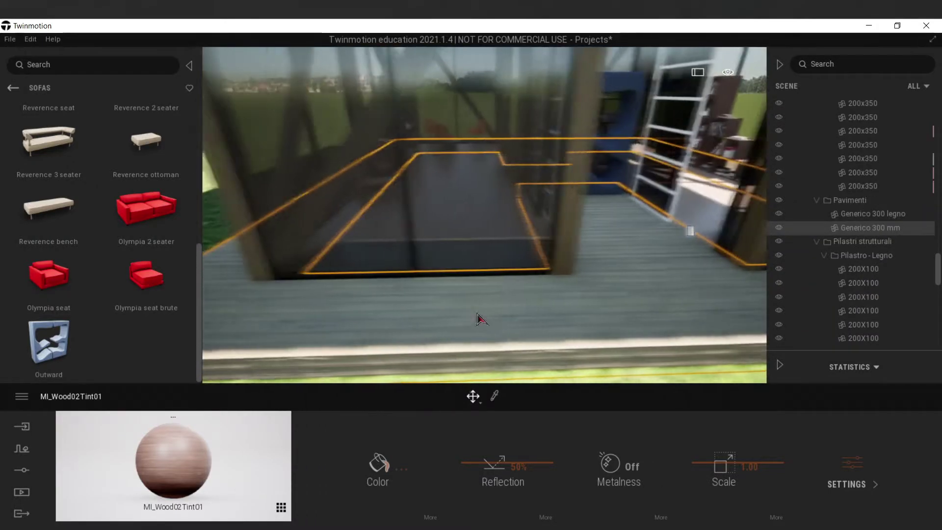
right_click_drag(479, 319, 366, 280)
key("s")
key("d")
left_click_drag(43, 153, 391, 259)
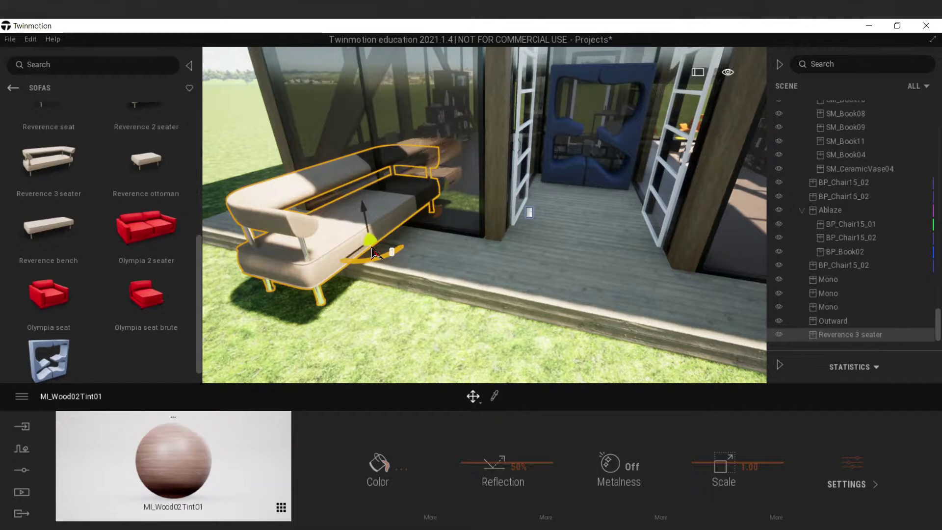
key("Delete")
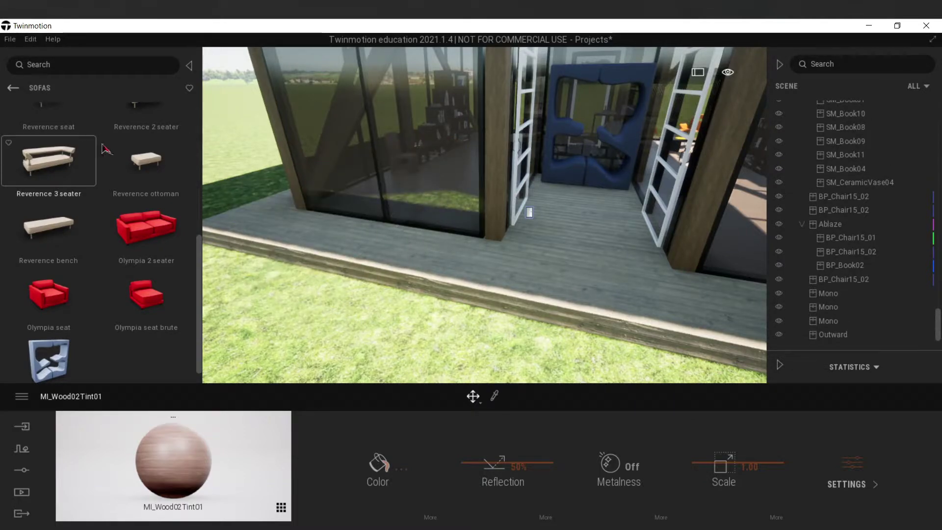
left_click_drag(48, 226, 280, 288)
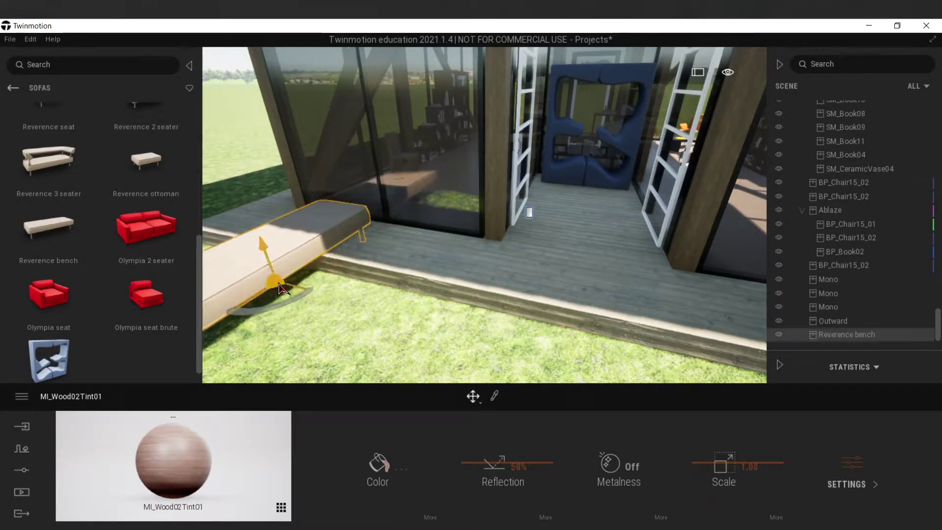
key("Delete")
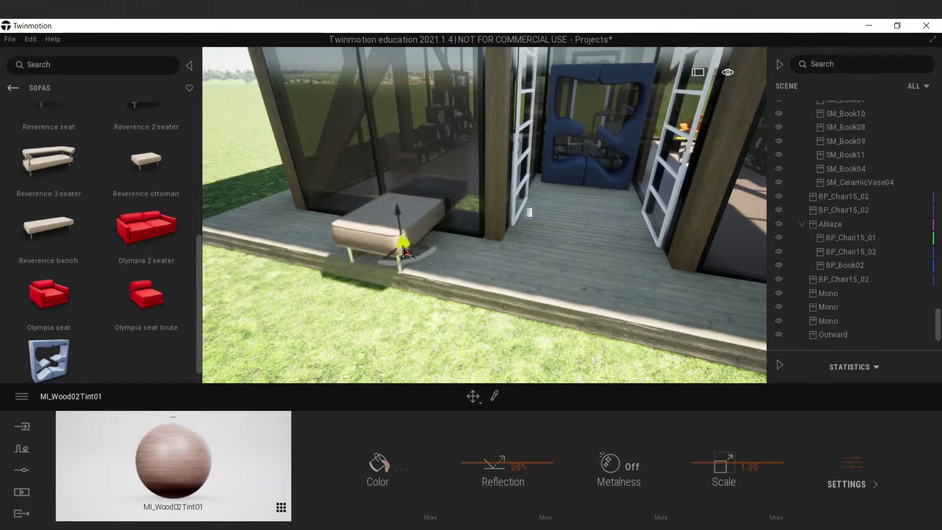
Step: Place a Reverence ottoman on the outdoor deck, turn it parallel to the glass wall and move it close to the glass
left_click_drag(403, 251, 425, 274)
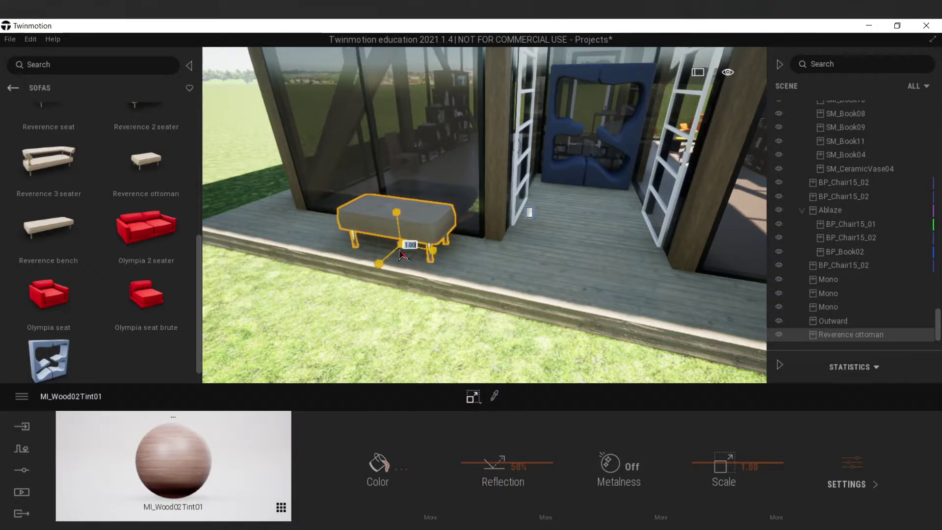
left_click_drag(395, 256, 418, 259)
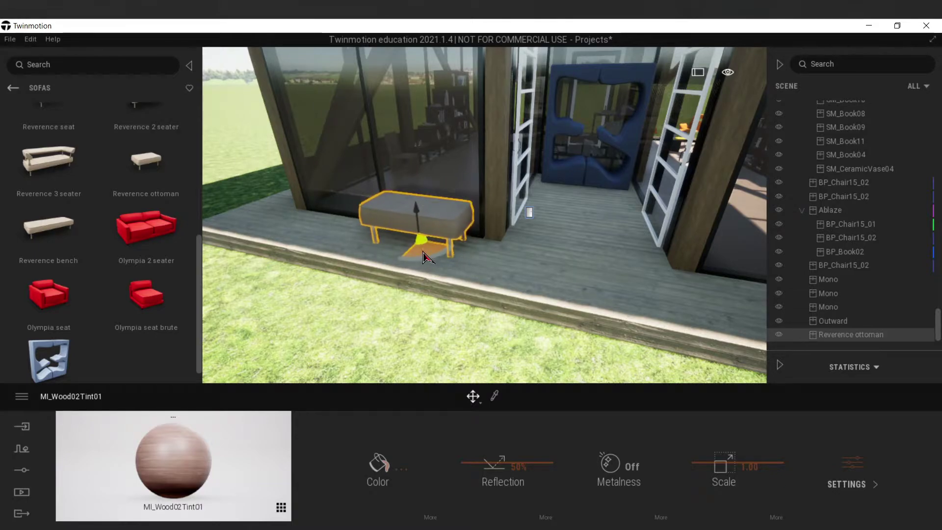
Step: Duplicate the Reverence ottoman and move the copy along the deck to the glass wall on the opposite side of the doorway
right_click_drag(486, 293, 511, 298)
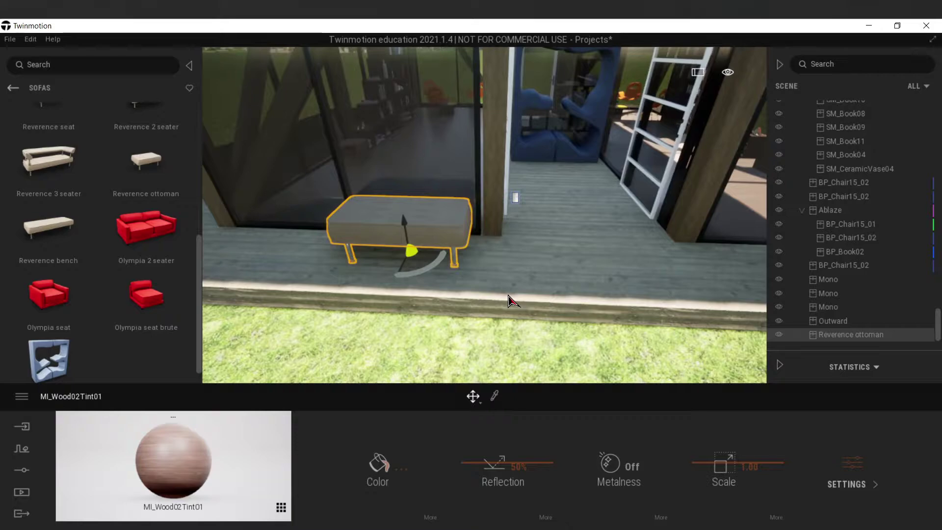
key("ctrl+v")
left_click(432, 345)
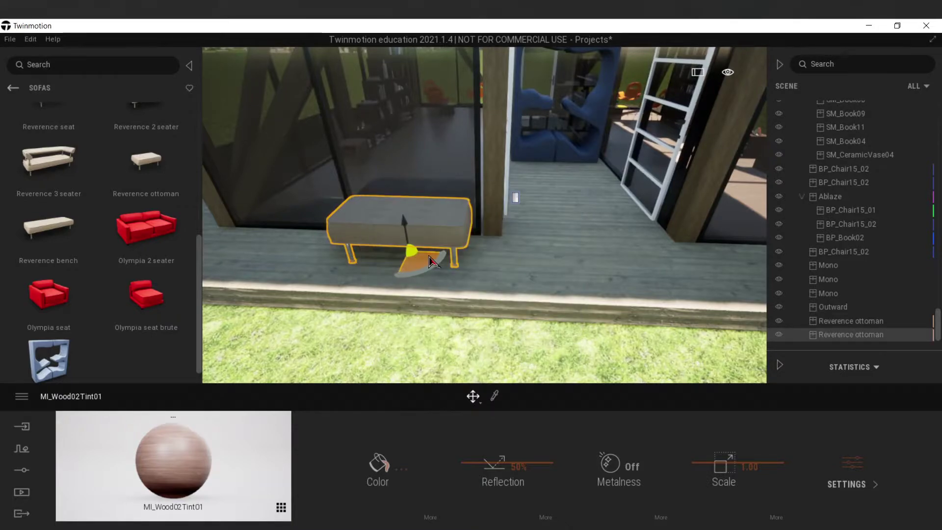
left_click_drag(444, 260, 687, 269)
middle_click_drag(687, 268, 498, 264)
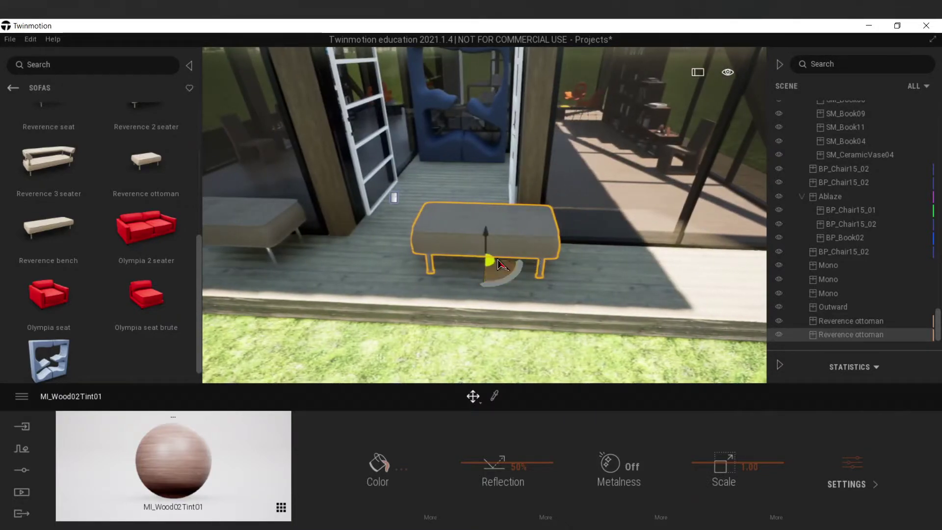
left_click_drag(505, 267, 603, 267)
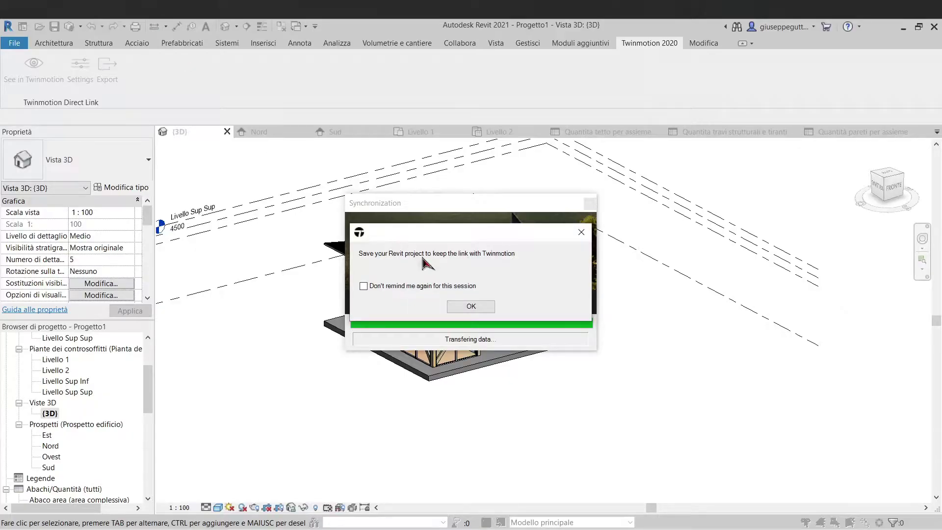
Step: Switch to Revit, dismiss the save reminder, and open the boundary of the Generico 300 mm floor for editing in the Livello 1 plan
left_click(474, 306)
scroll(520, 378, "down", 2)
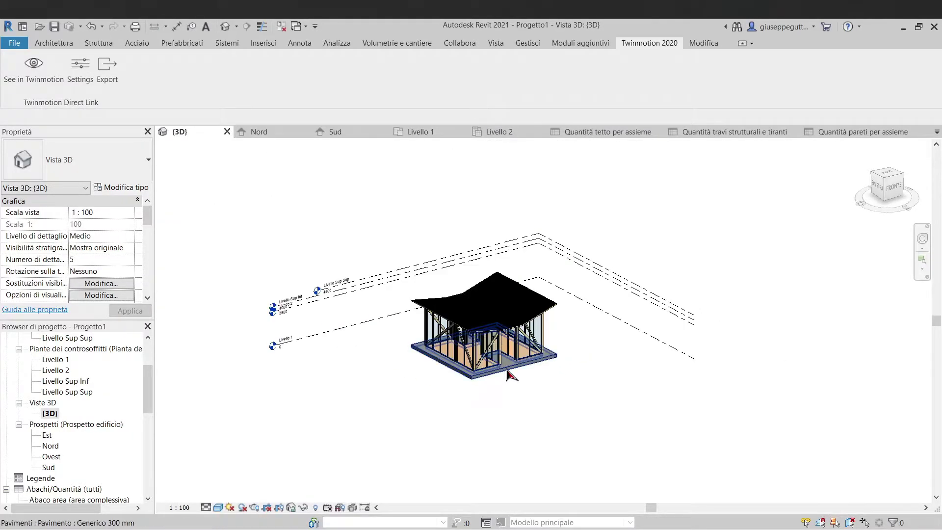
left_click(417, 133)
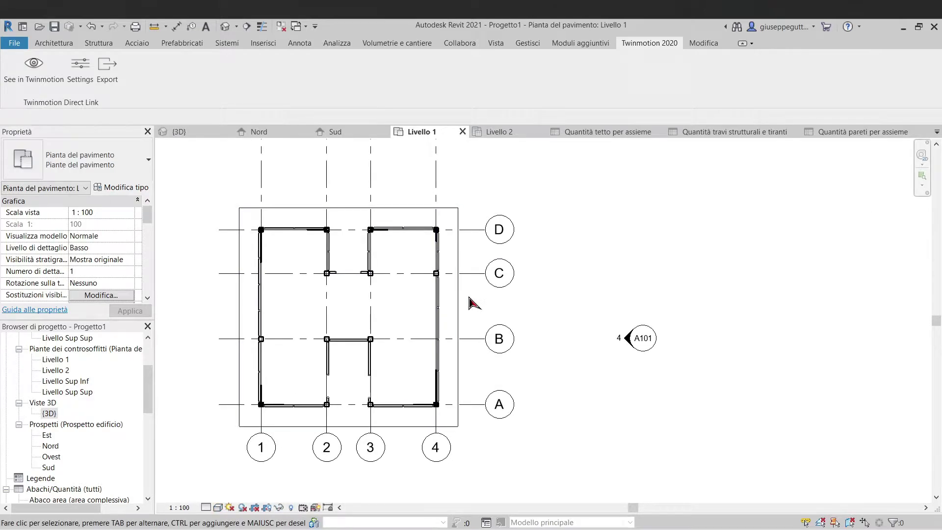
left_click(471, 294)
scroll(471, 289, "down", 2)
scroll(388, 196, "up", 2)
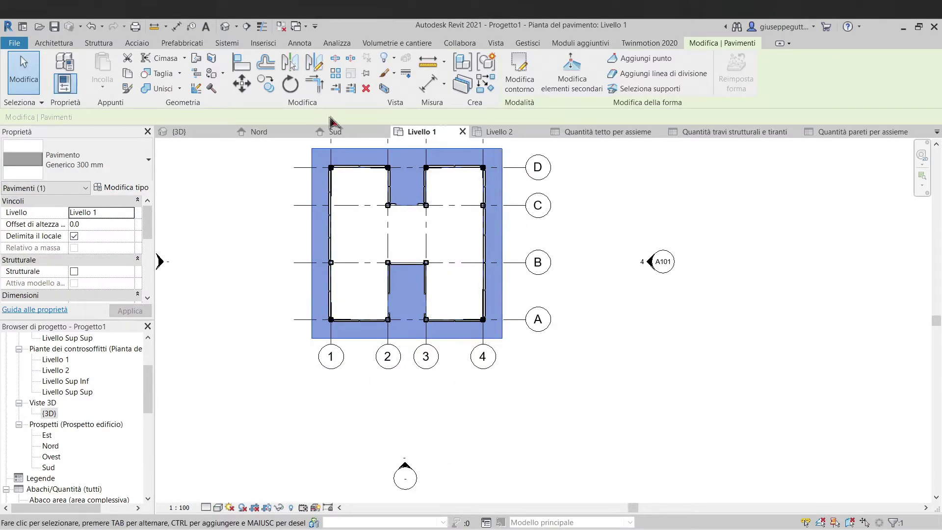
left_click(519, 73)
Step: Move the floor's outer boundary edge below grid A outward to about 1962 mm from that grid line and finish the sketch
left_click_drag(419, 338, 416, 358)
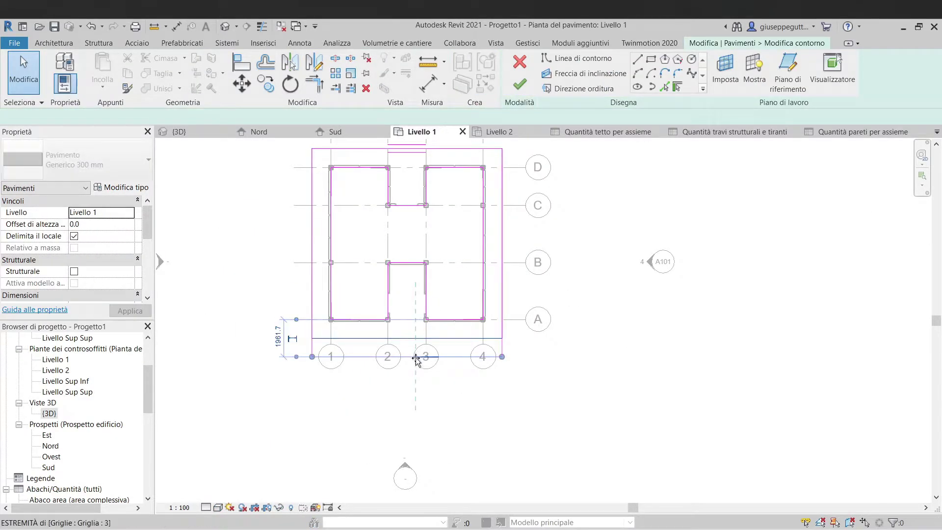
left_click(417, 363)
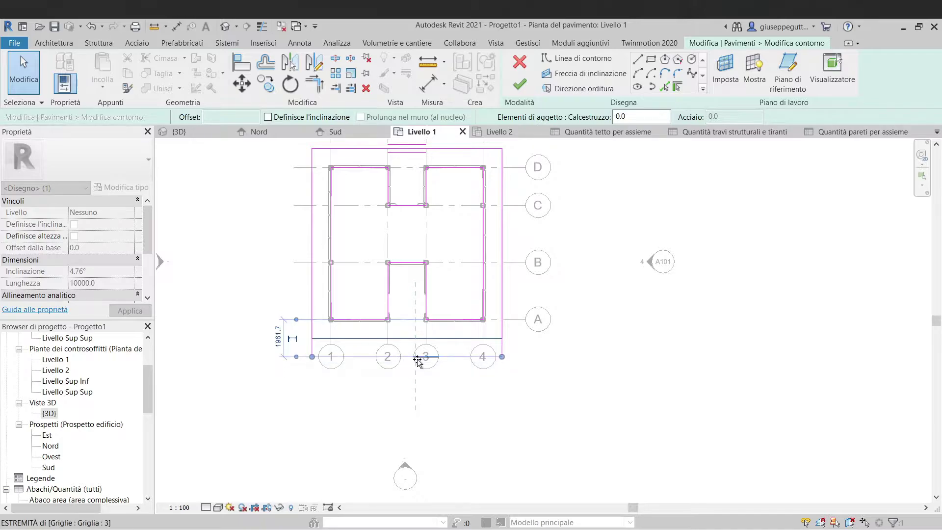
left_click(520, 85)
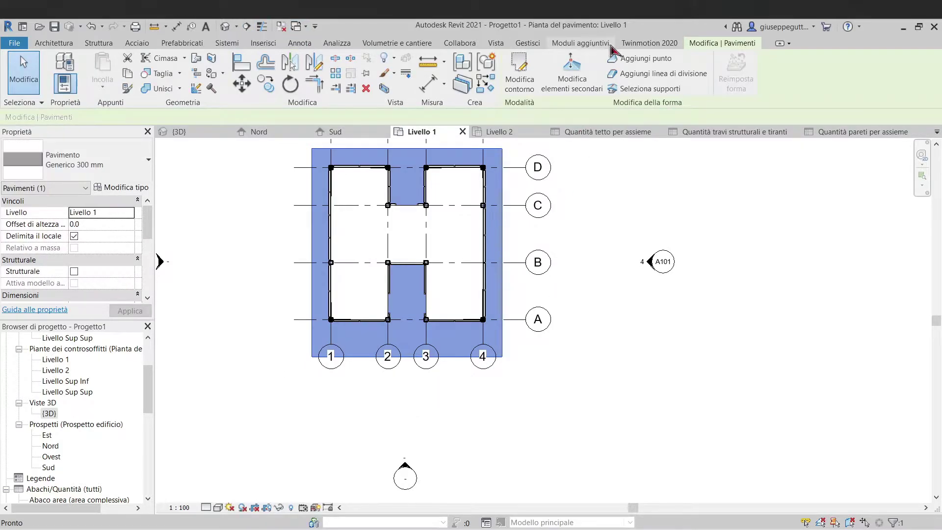
Step: Synchronize the edited floor with Twinmotion and inspect the widened deck in front of the doorway
left_click(649, 43)
left_click(27, 67)
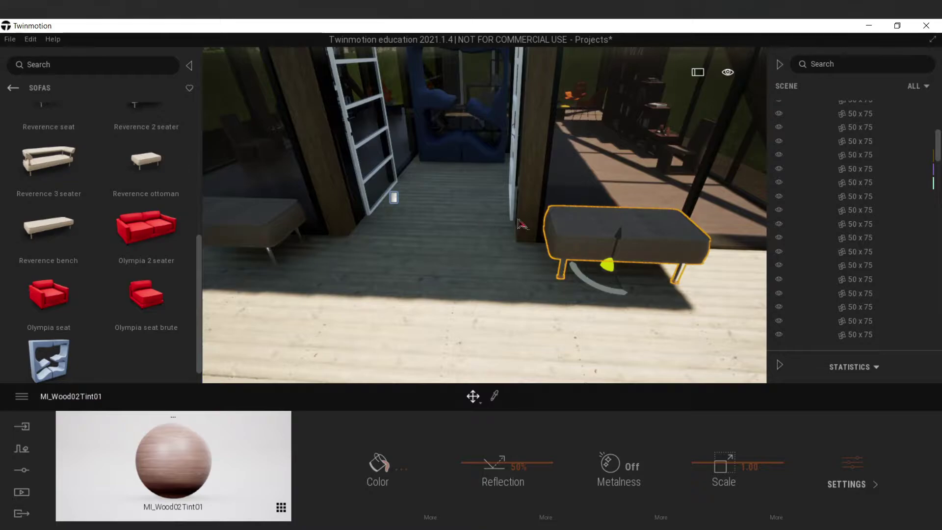
left_click(480, 267)
scroll(492, 228, "down", 3)
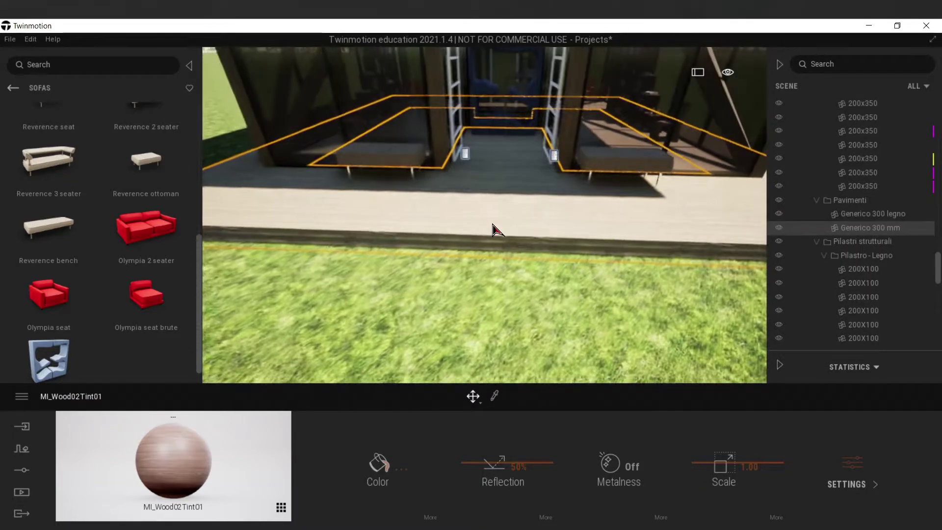
scroll(493, 224, "up", 2)
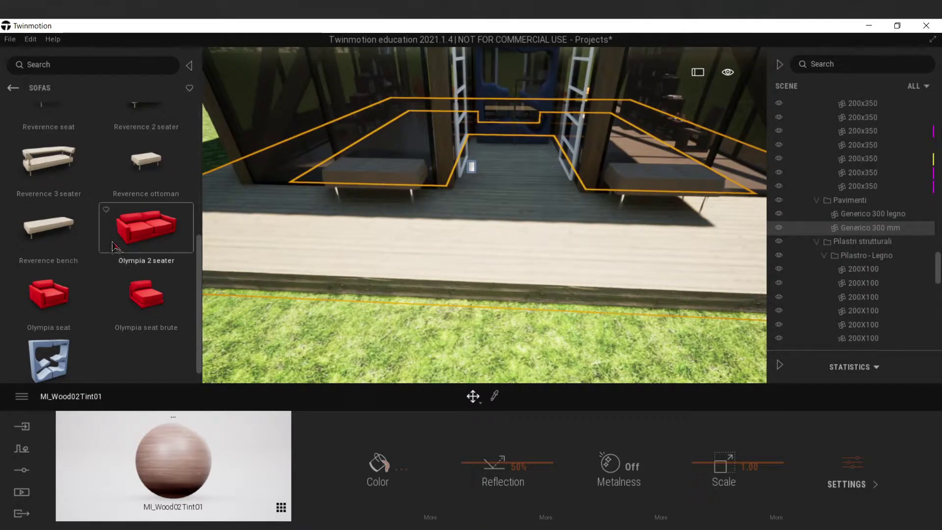
Step: Place an Arena table set from the living room tables library on the widened deck beside the first ottoman
left_click(11, 88)
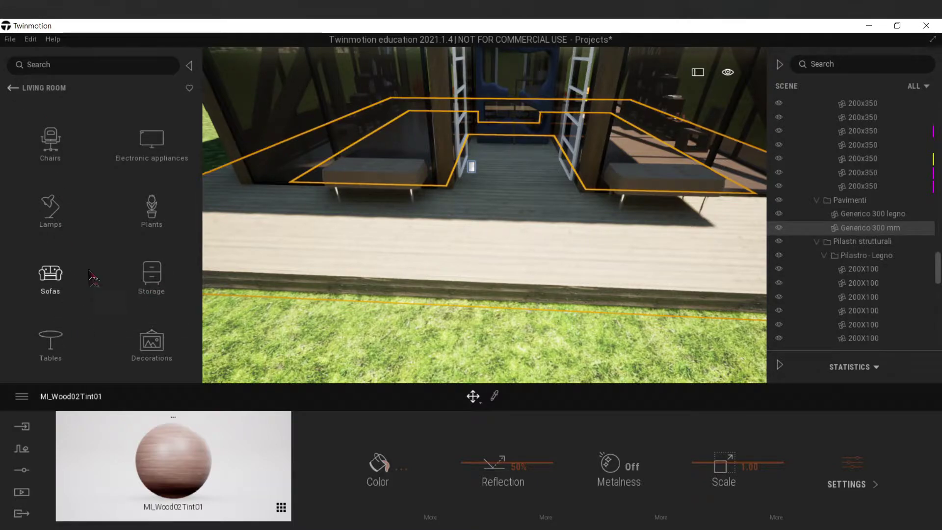
left_click(51, 344)
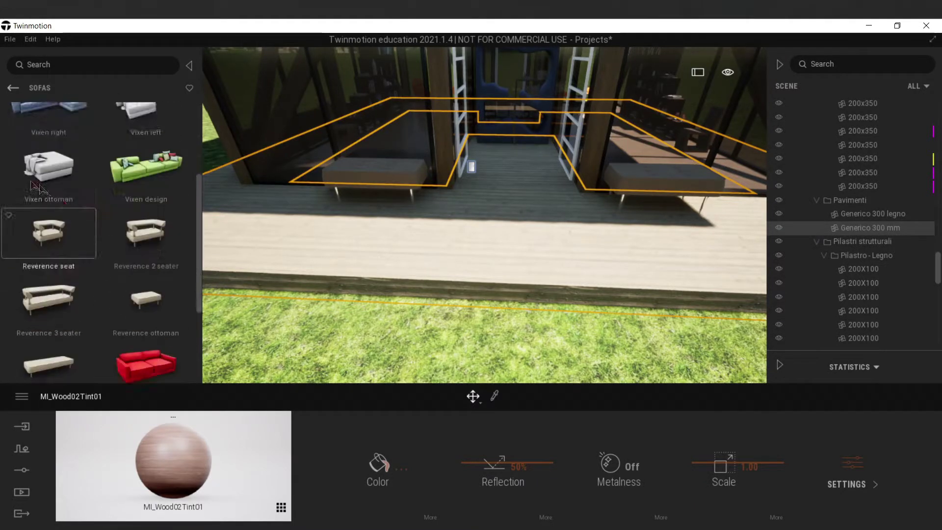
scroll(76, 333, "down", 10)
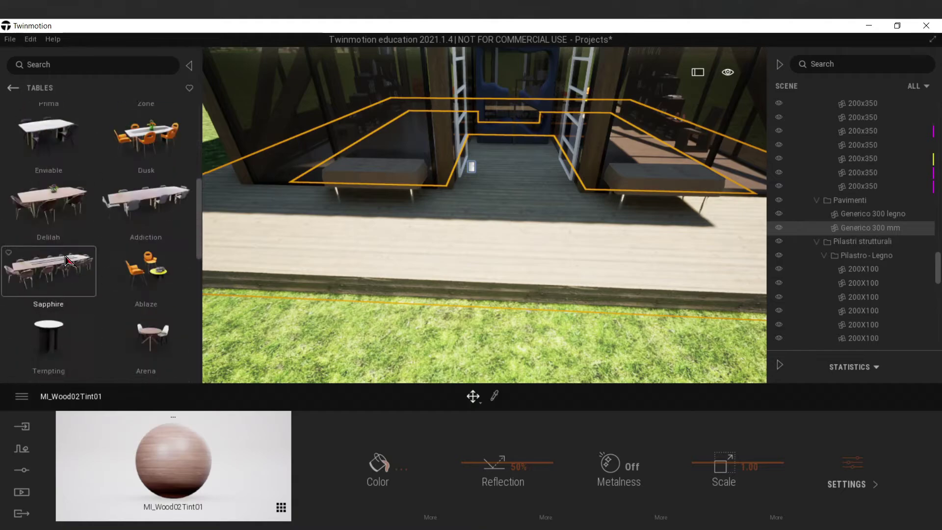
left_click_drag(147, 236, 290, 240)
Step: Place a second Arena table set at the opposite end of the deck beside the copied ottoman and turn it about 70 degrees
right_click_drag(291, 240, 393, 241)
key("d")
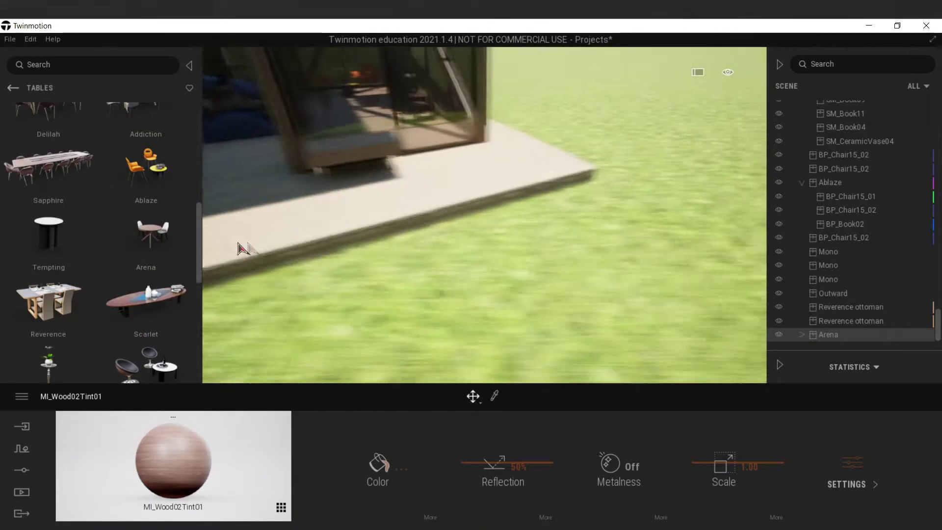
left_click_drag(151, 249, 424, 260)
key("a")
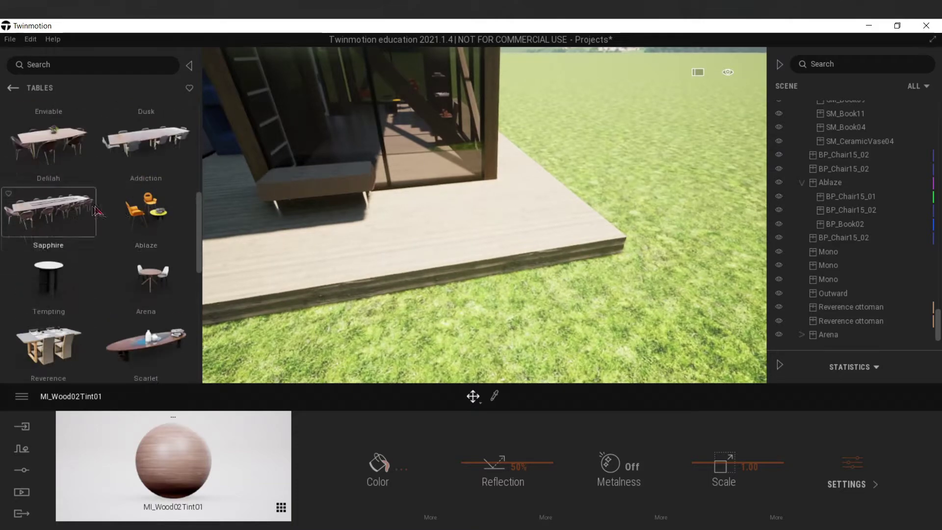
scroll(151, 309, "down", 3)
scroll(151, 309, "up", 3)
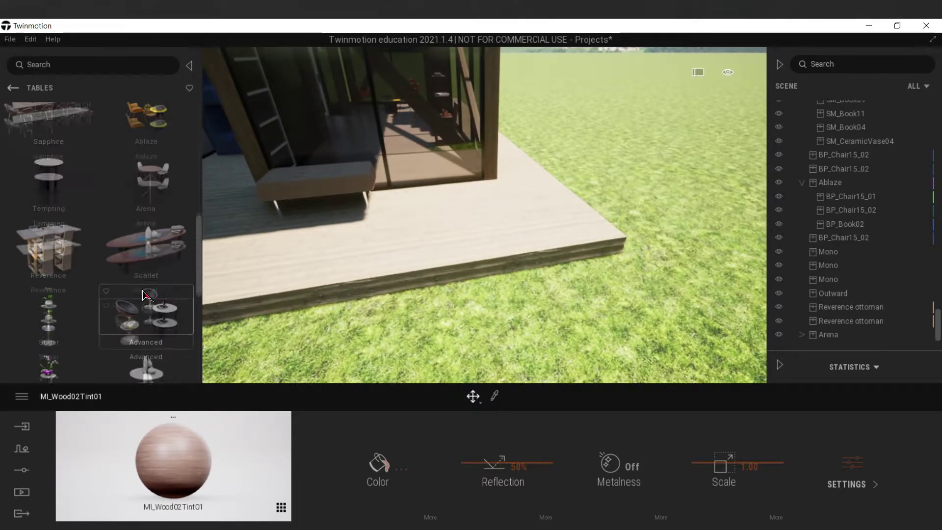
left_click_drag(149, 235, 428, 245)
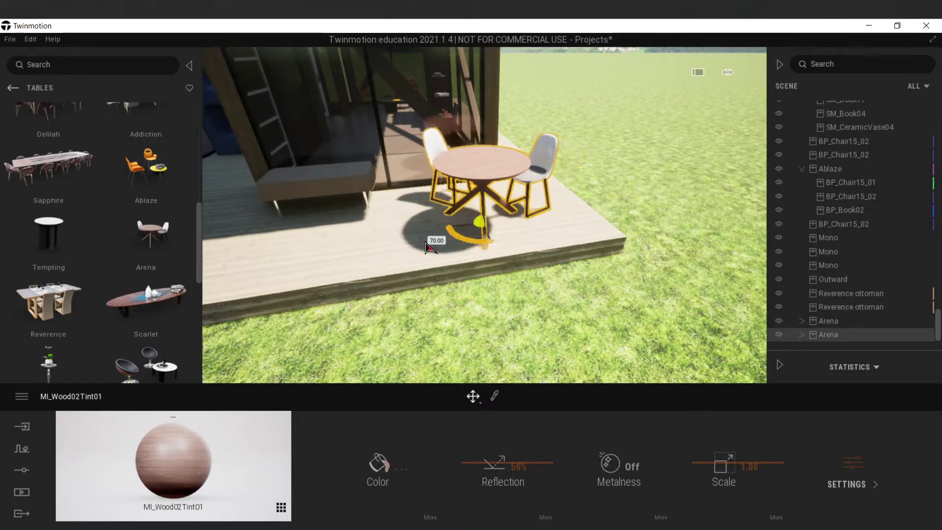
left_click(506, 283)
Step: Place two Tempting tables inside the building, the first beside the wooden-framed chair near the glass corner
right_click_drag(506, 283, 492, 277)
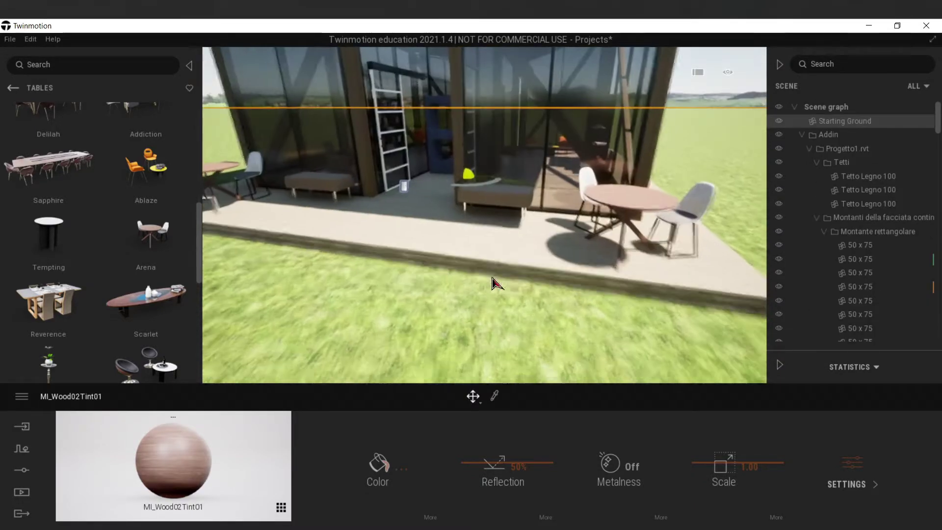
left_click_drag(469, 153, 470, 149)
key("w")
right_click_drag(471, 276, 309, 255)
key("w")
key("s")
right_click_drag(504, 264, 548, 252)
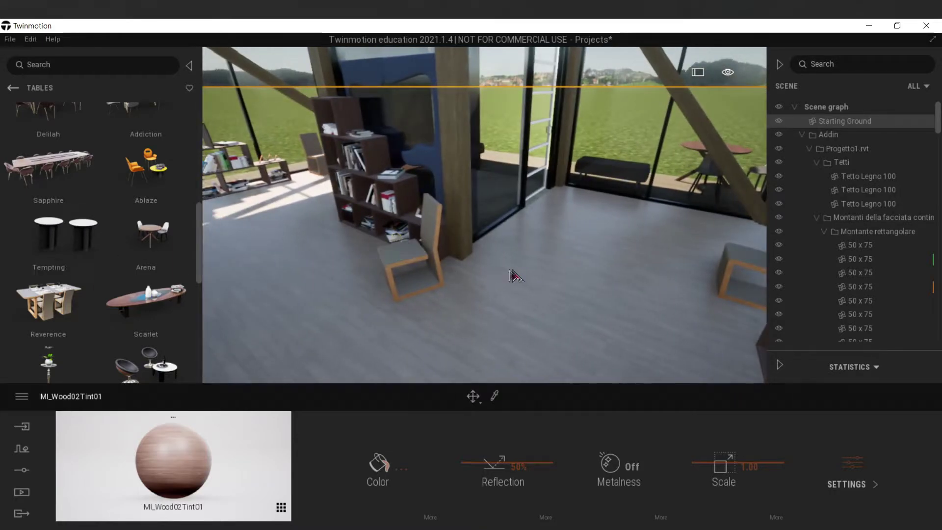
left_click(516, 248)
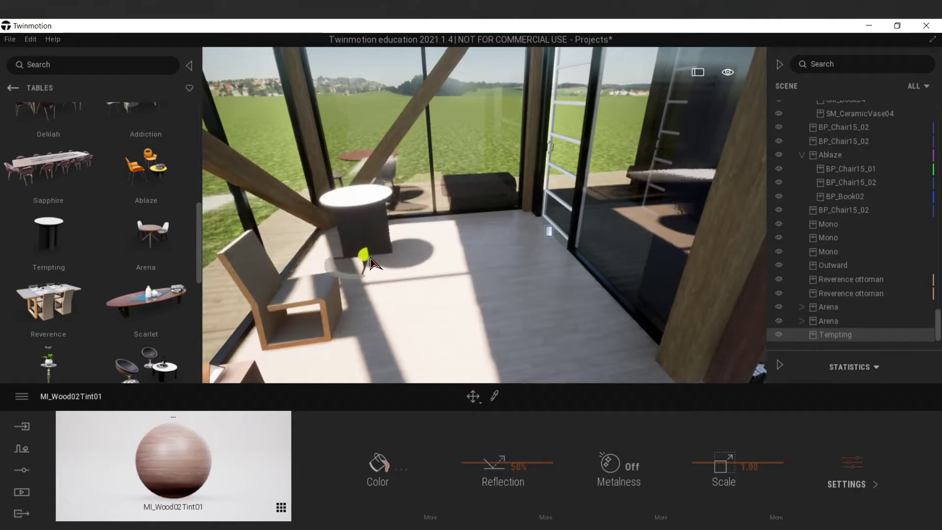
left_click(371, 255)
right_click_drag(370, 255, 408, 265)
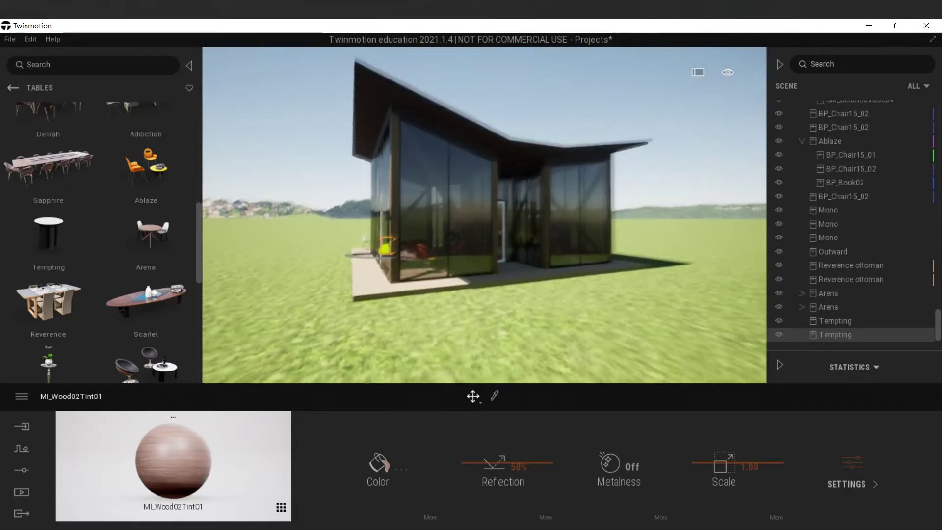
Step: Inspect the furnished building from outside and the interior around the bookcase and the Outward piece
middle_click_drag(687, 236, 587, 258, "shift")
key("w")
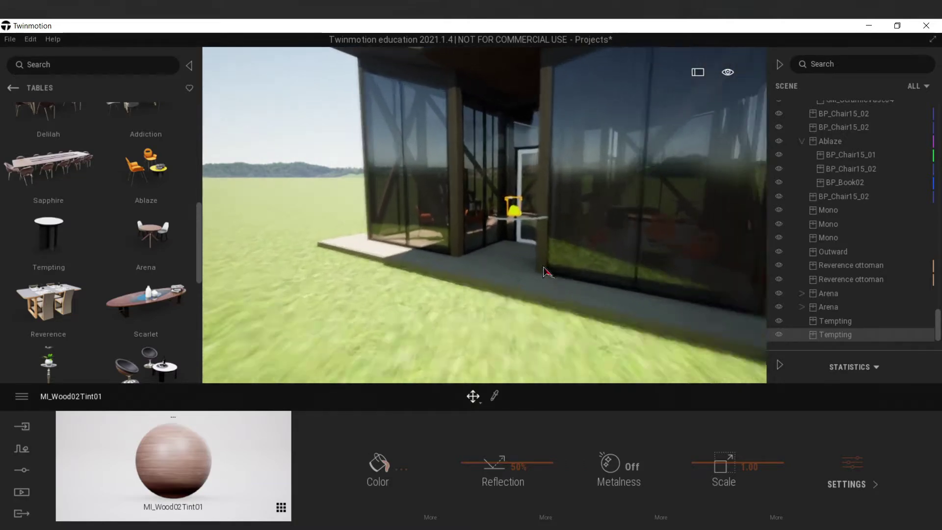
key("w")
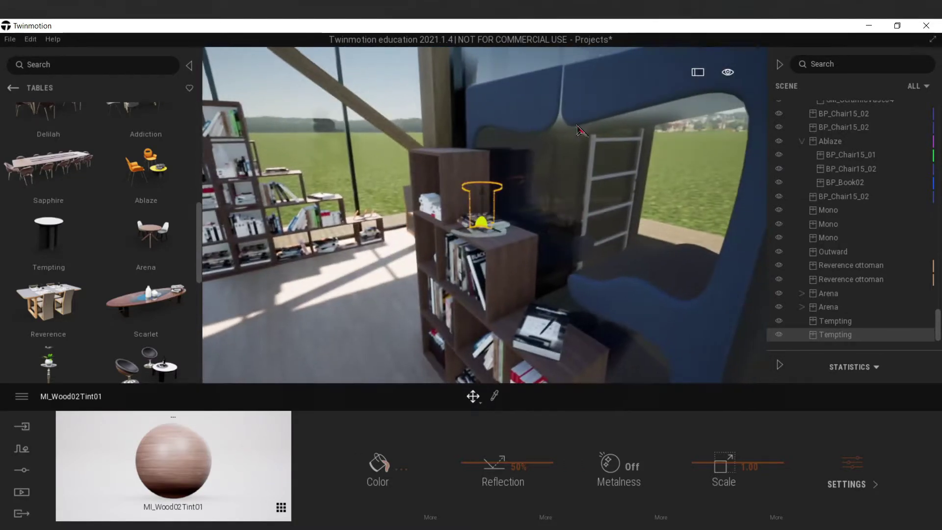
left_click(566, 265)
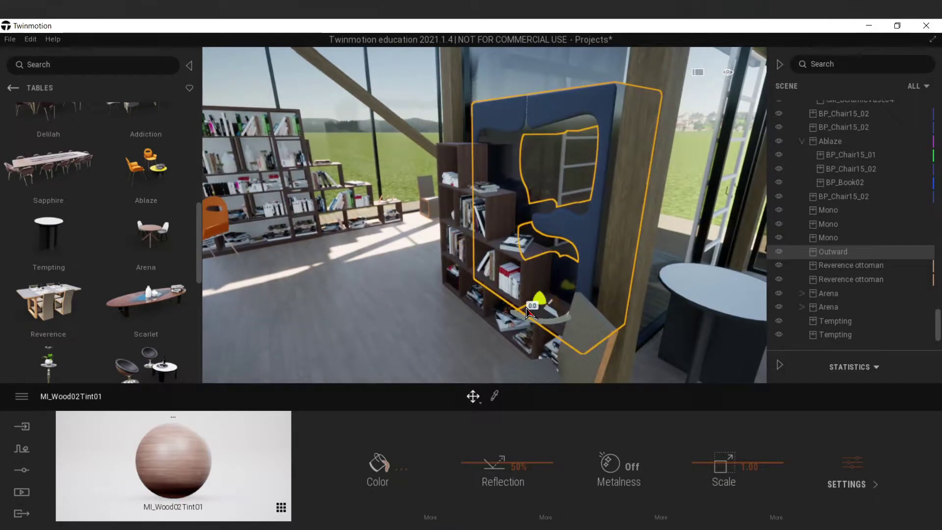
left_click(432, 307)
Step: Place a Bauln floor lamp from the living room lamps library in the glass corner behind the orange chairs
right_click_drag(431, 306, 293, 278)
key("w")
left_click(13, 90)
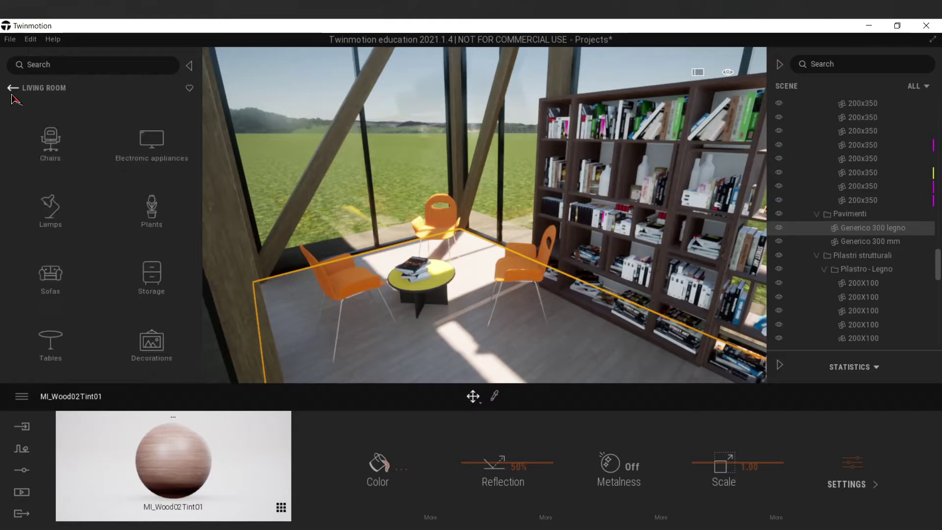
left_click(11, 93)
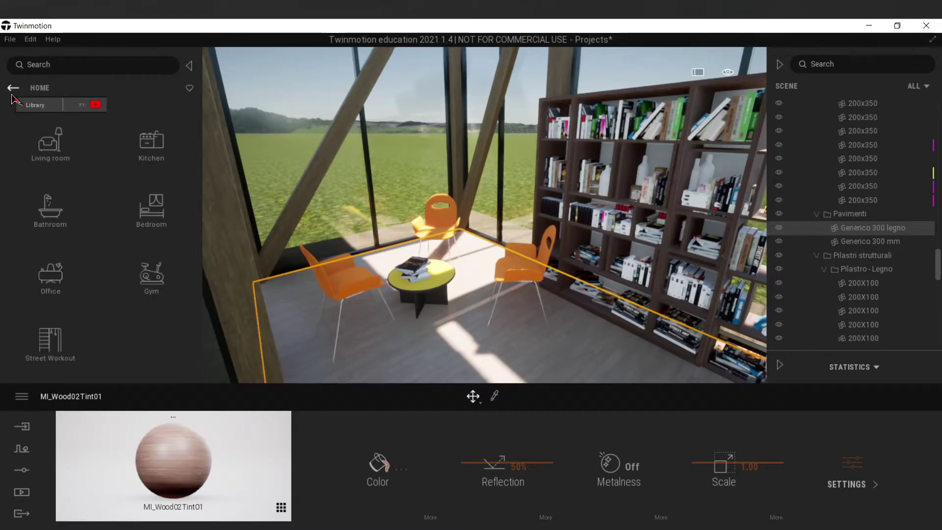
left_click(51, 142)
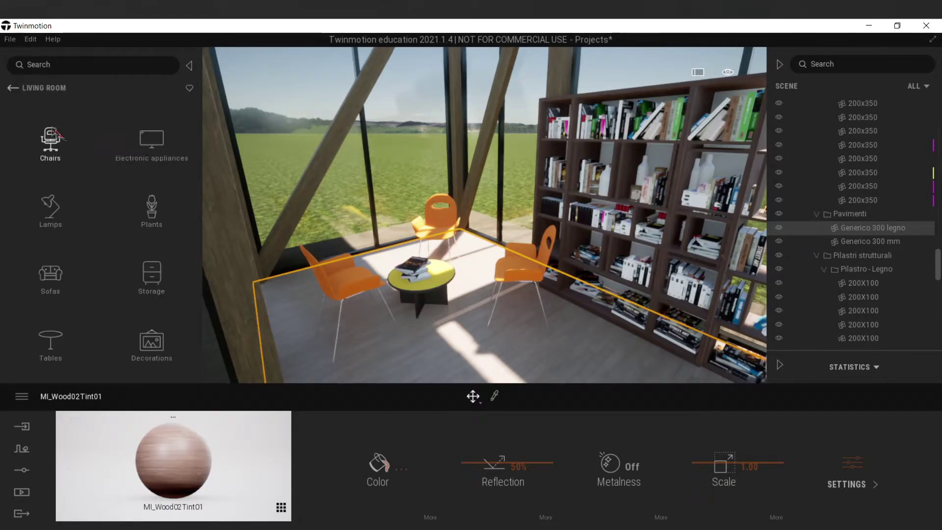
left_click(73, 229)
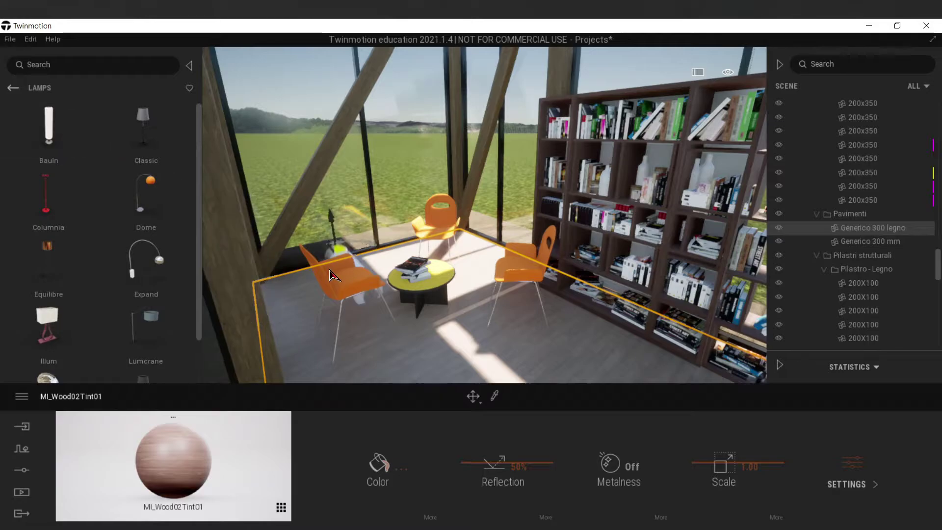
double_click(286, 308)
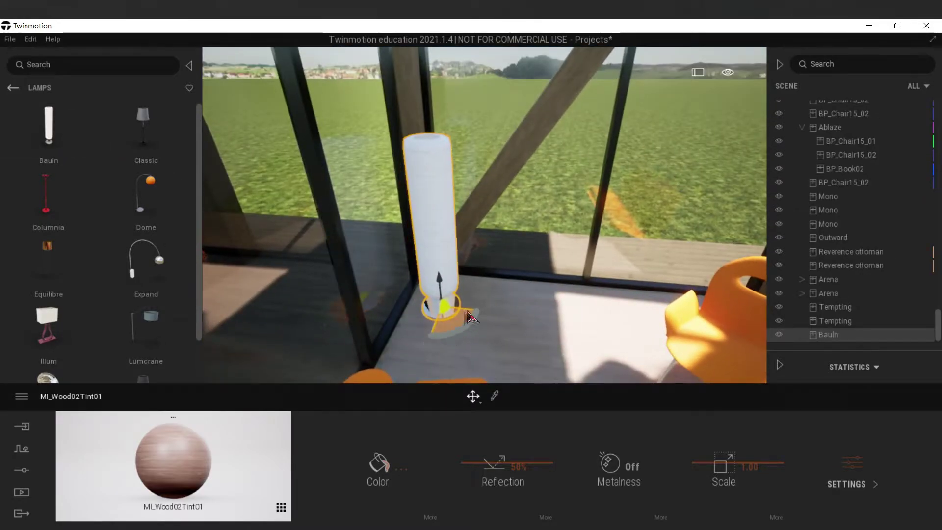
Step: Place a second Bauln floor lamp in the other glass corner of the orange chair seating area
right_click_drag(449, 324, 357, 318)
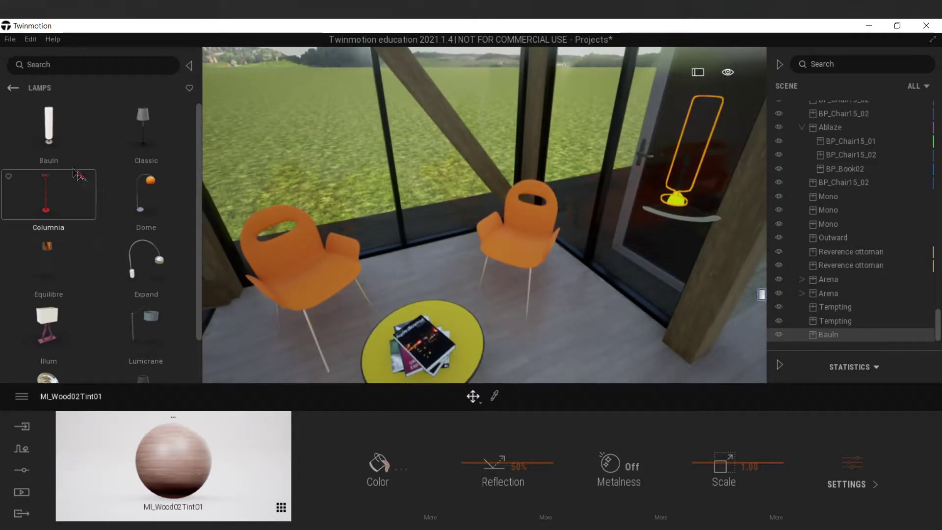
left_click_drag(54, 133, 471, 265)
double_click(470, 265)
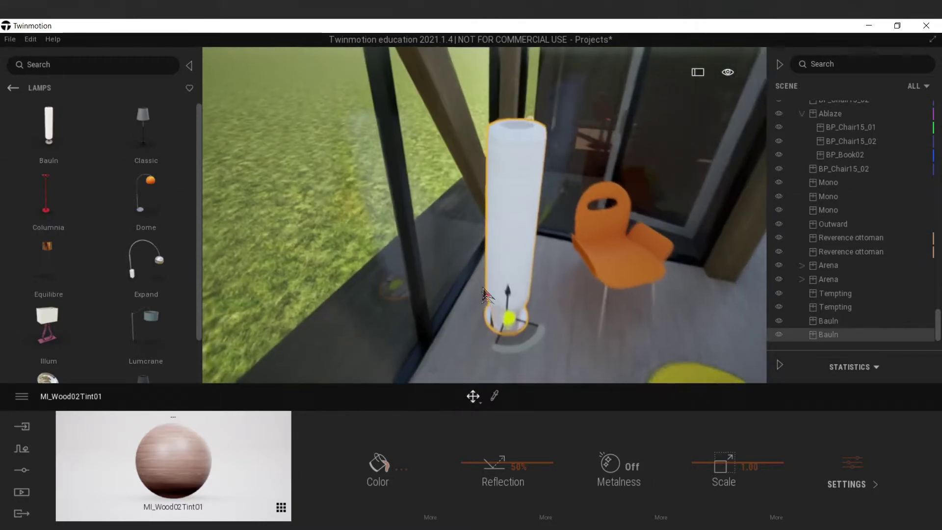
right_click_drag(502, 336, 469, 320)
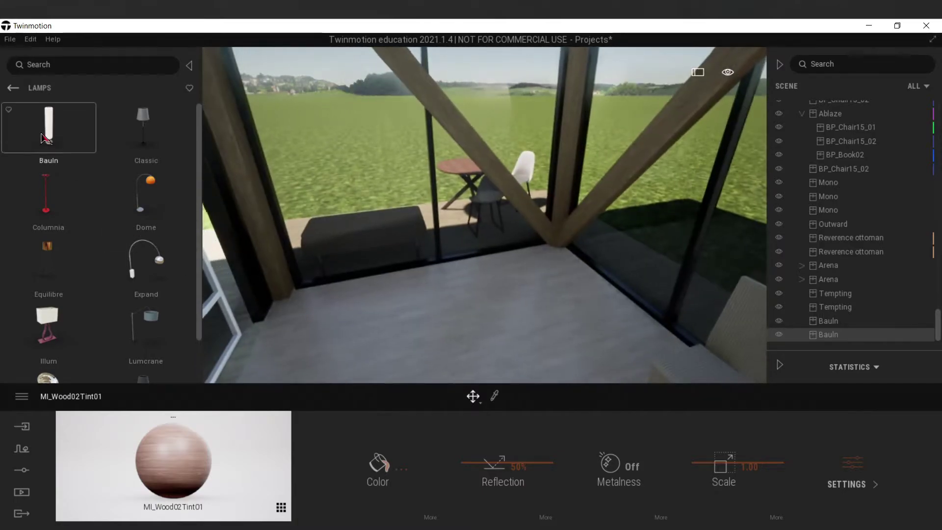
Step: Place two more Bauln floor lamps in the empty glass corners, the second beside the Tempting table and the wooden-framed chair
left_click_drag(548, 275, 549, 275)
right_click_drag(549, 275, 403, 294)
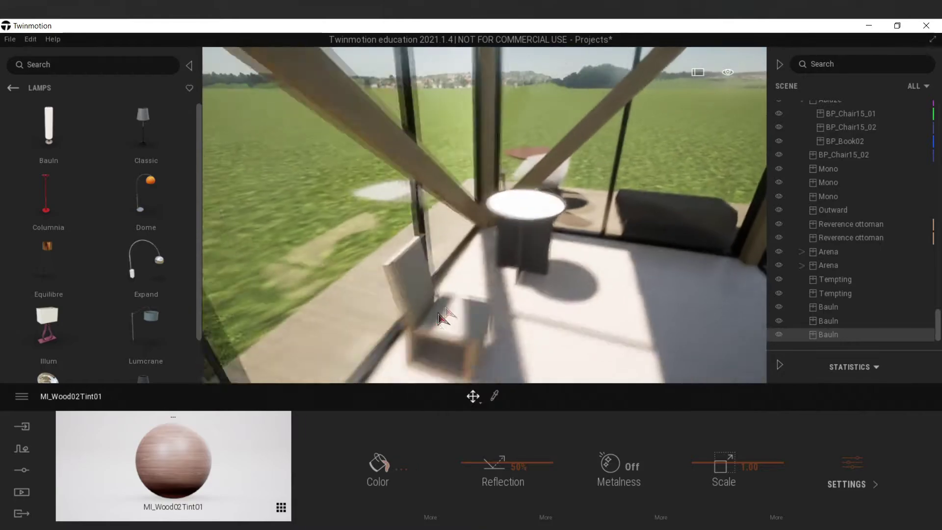
left_click(543, 265)
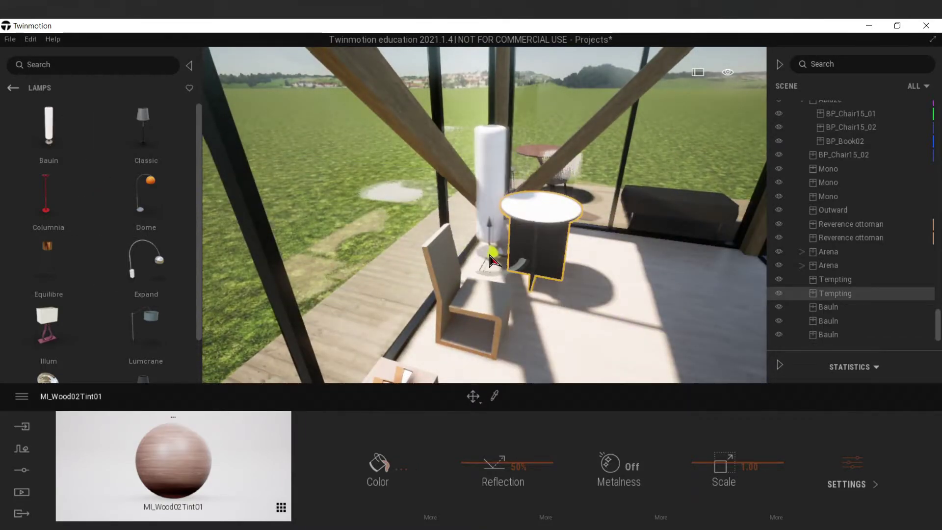
left_click(491, 259)
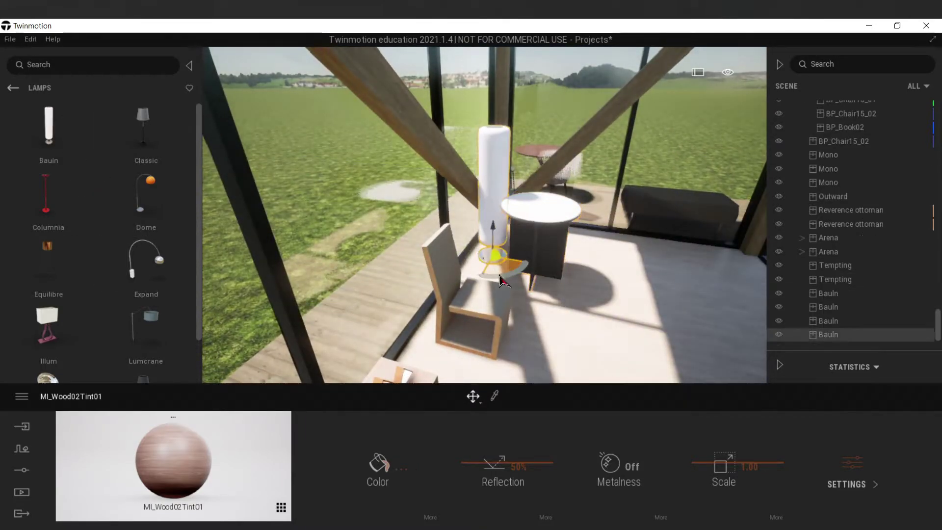
key("w")
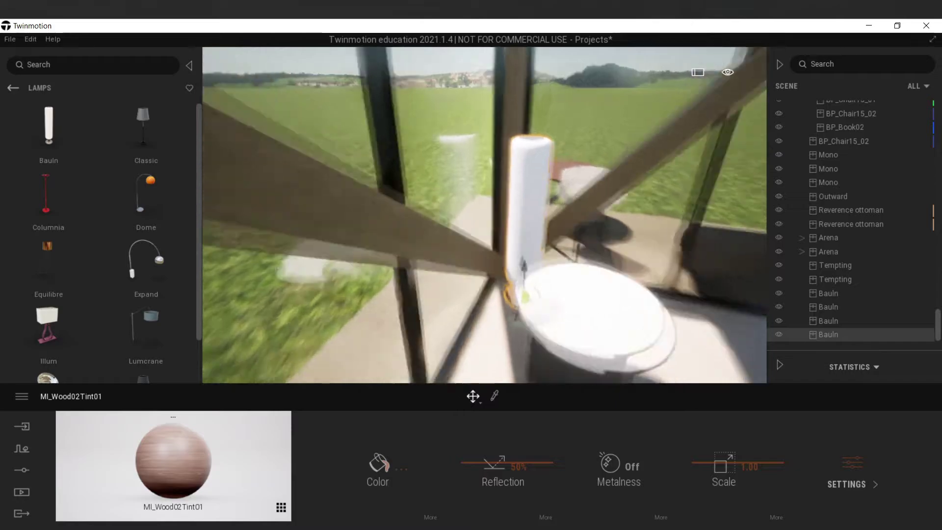
Step: Place a Columnia floor lamp from the lamps library beside the tall end of the stepped bookcase
right_click_drag(525, 260, 588, 244)
key("s")
key("w")
right_click_drag(491, 255, 547, 267)
key("w")
key("d")
right_click_drag(442, 260, 546, 316)
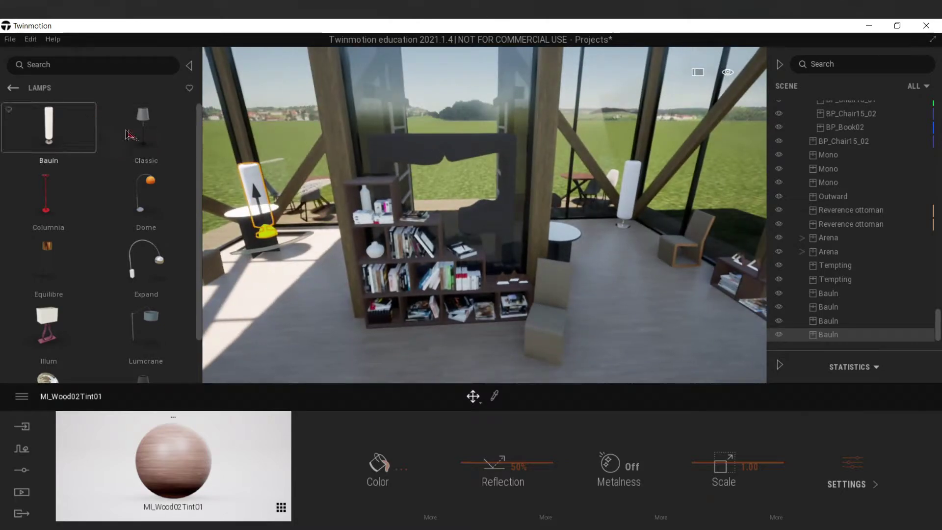
left_click_drag(155, 226, 120, 255)
scroll(120, 255, "down", 2)
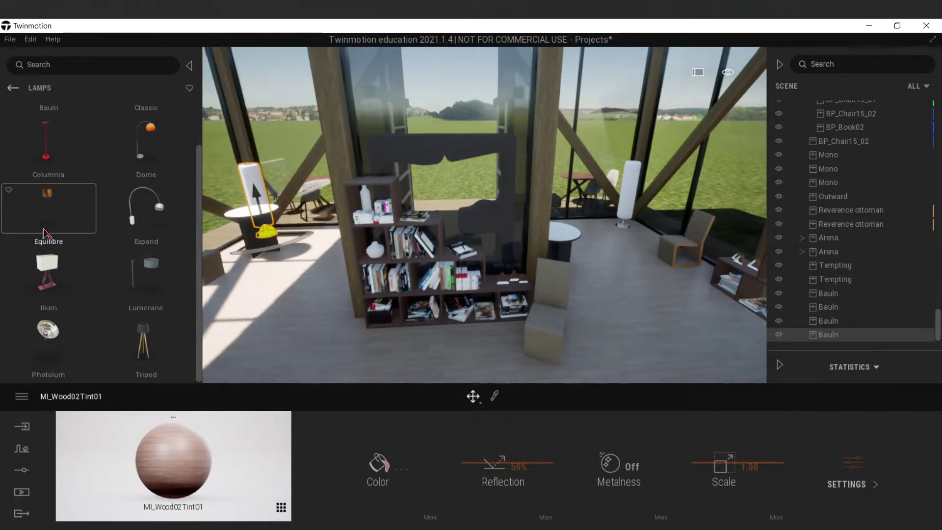
left_click_drag(49, 225, 333, 325)
scroll(52, 172, "up", 2)
left_click_drag(129, 279, 346, 339)
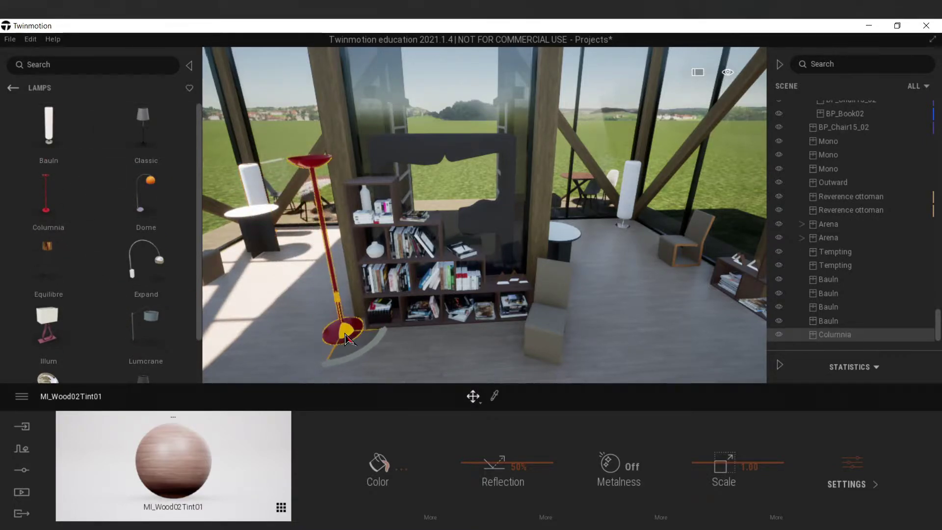
Step: Apply the Brass material from the metal materials library to the Columnia lamp
left_click_drag(175, 459, 344, 333)
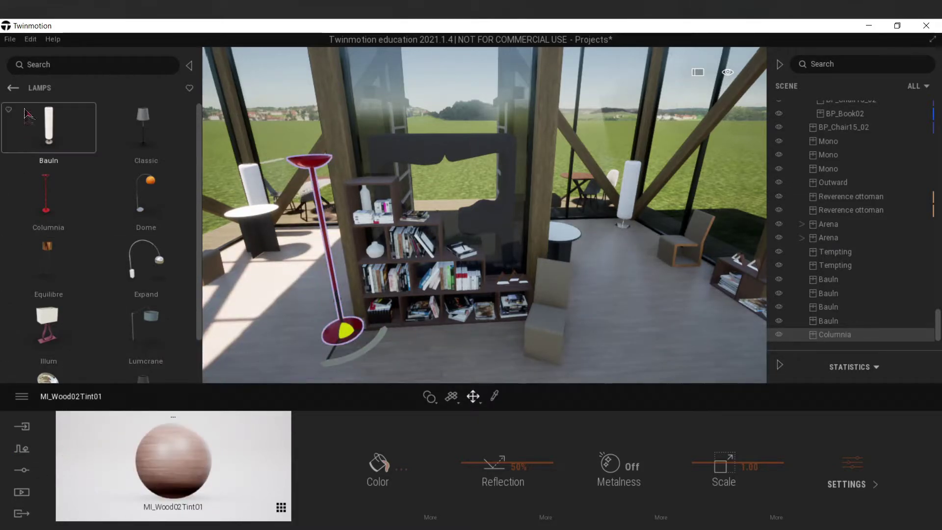
left_click(13, 87)
left_click(13, 88)
left_click(13, 87)
left_click(50, 143)
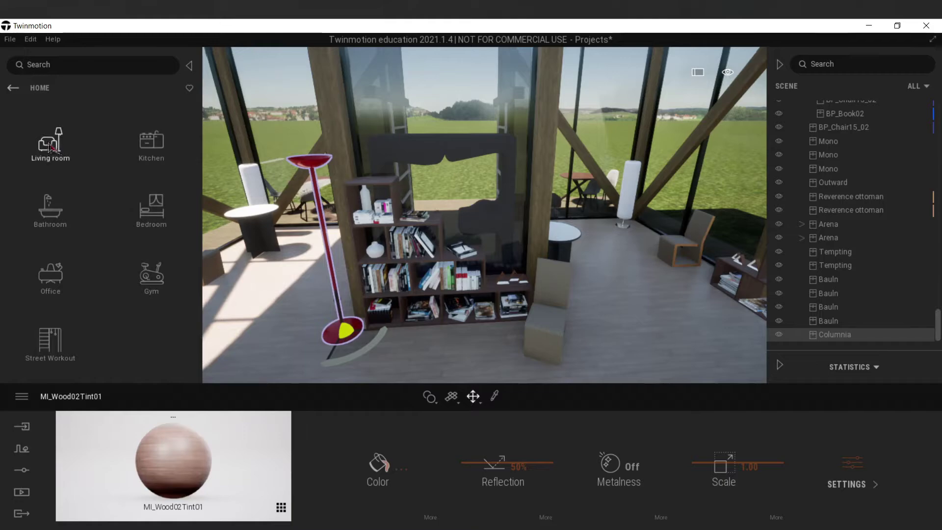
left_click(13, 87)
left_click(46, 144)
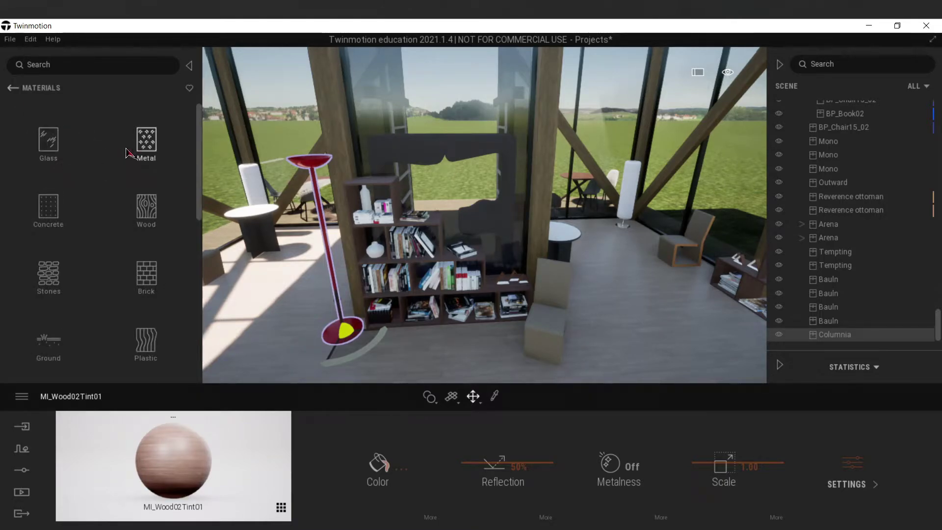
left_click(147, 142)
left_click_drag(147, 129, 342, 330)
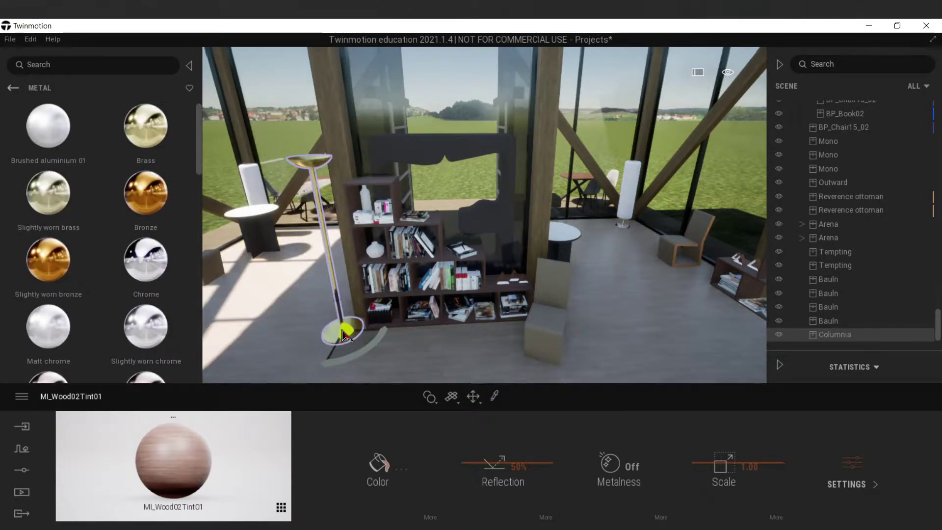
Step: Set the Brass material's color to FFFFFF and its reflection to 25%
left_click(392, 476)
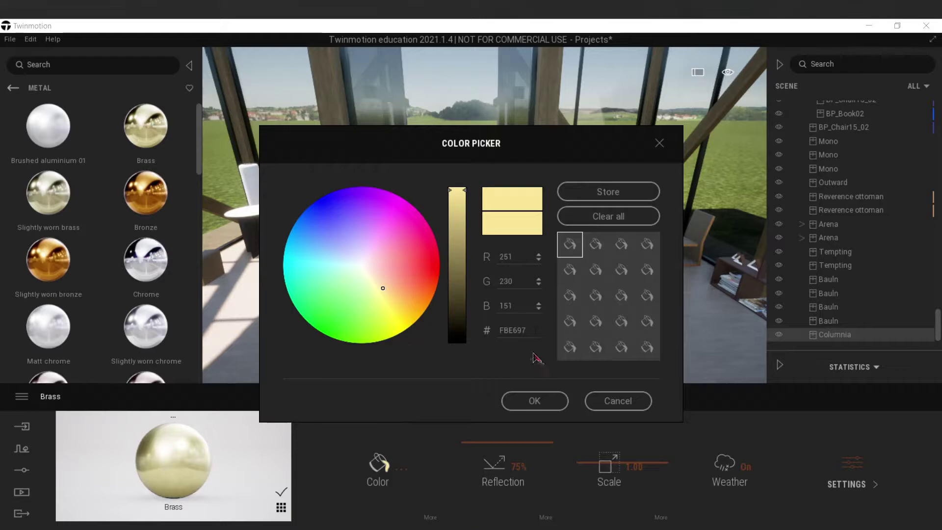
left_click_drag(527, 331, 374, 328)
type("ffffff")
left_click(535, 401)
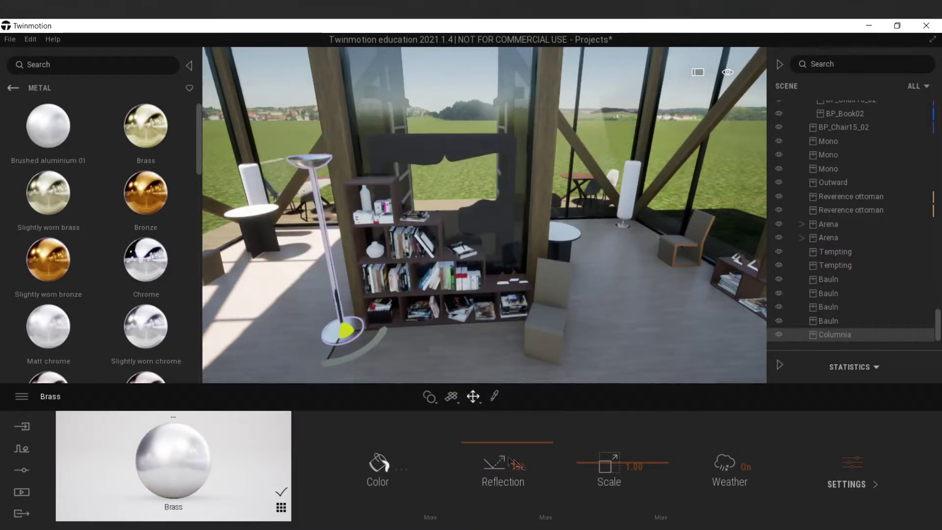
left_click_drag(510, 459, 515, 499)
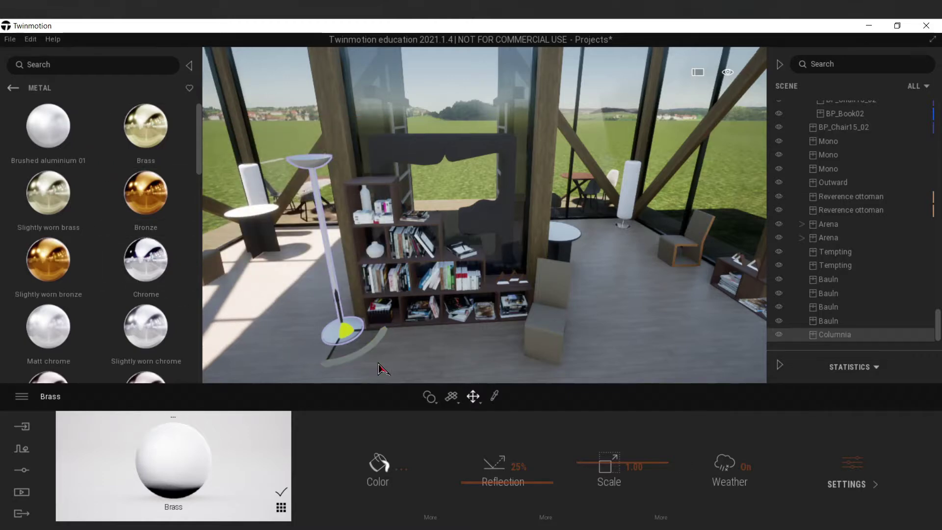
Step: Copy the white Columnia lamp to the other side of the bookcase, next to the upholstered chair
left_click(412, 340)
left_click(341, 328)
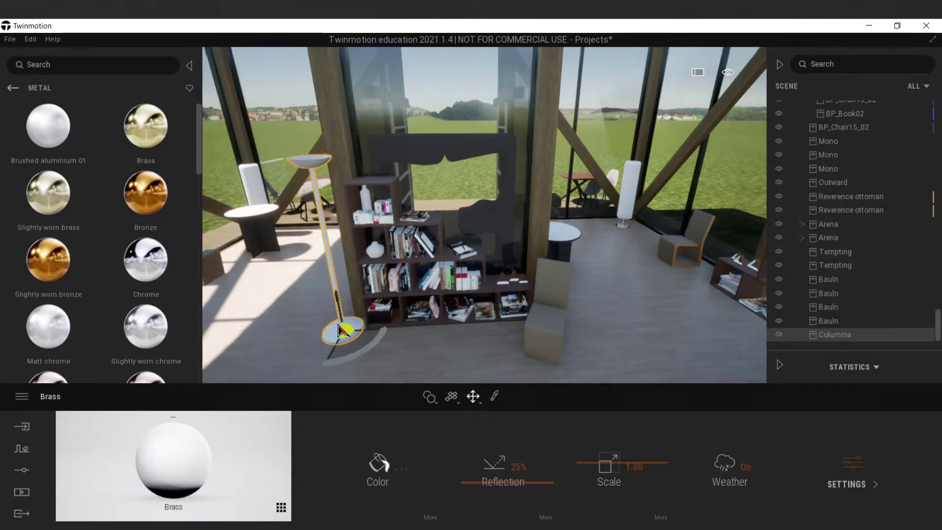
left_click(338, 326, "shift")
left_click(431, 346)
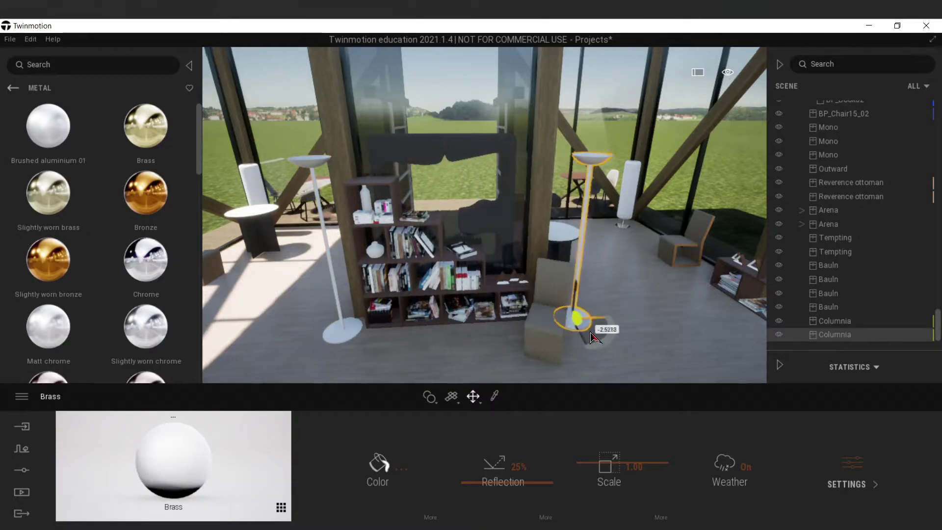
left_click(613, 339)
Step: Change the scene's time of day to night
right_click_drag(603, 325, 720, 85)
left_click(727, 73)
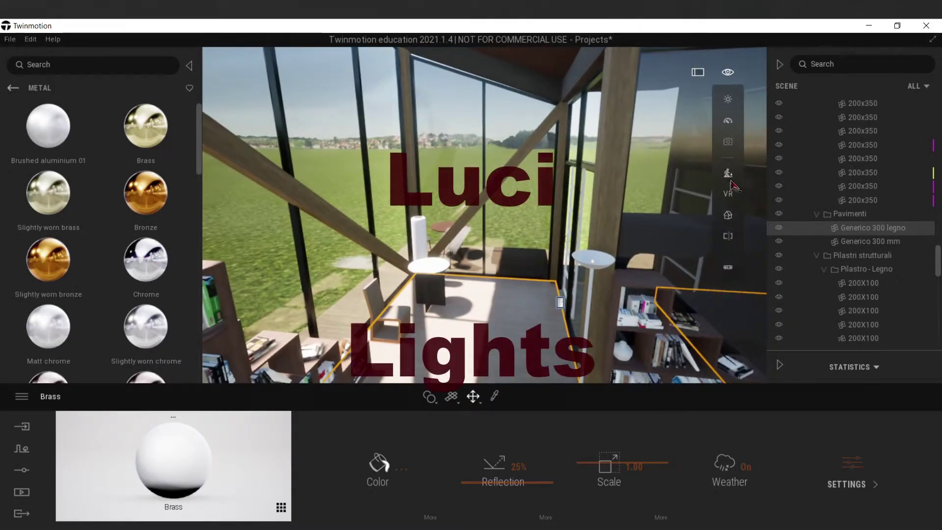
left_click(727, 99)
left_click_drag(673, 151, 682, 188)
Step: Place an omnidirectional light from the lights library in the bowl of the copied Columnia lamp and set its intensity to 100 lm
mouse_move(591, 228)
right_mouse_down()
mouse_move(677, 241)
mouse_move(638, 231)
mouse_move(564, 260)
mouse_move(633, 228)
mouse_move(594, 230)
right_mouse_up()
scroll(595, 229, "down", 3)
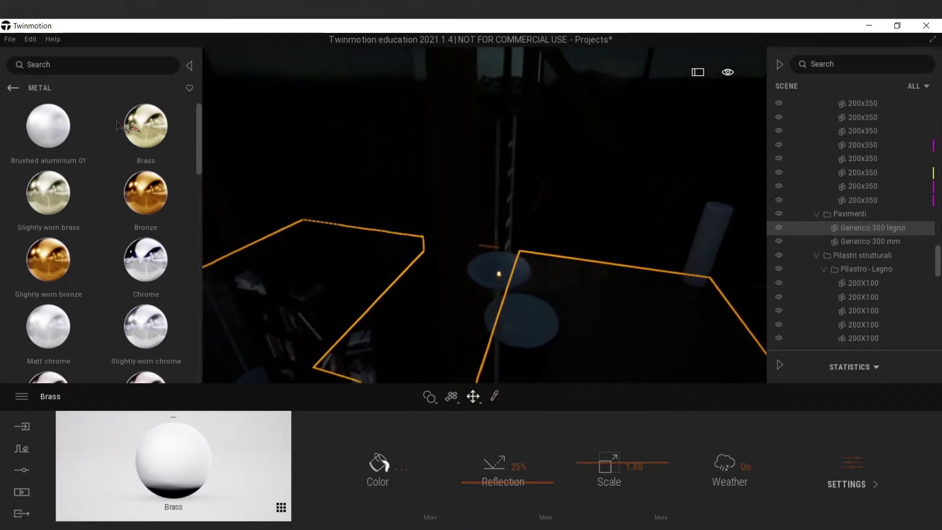
left_click(12, 87)
right_click(45, 154)
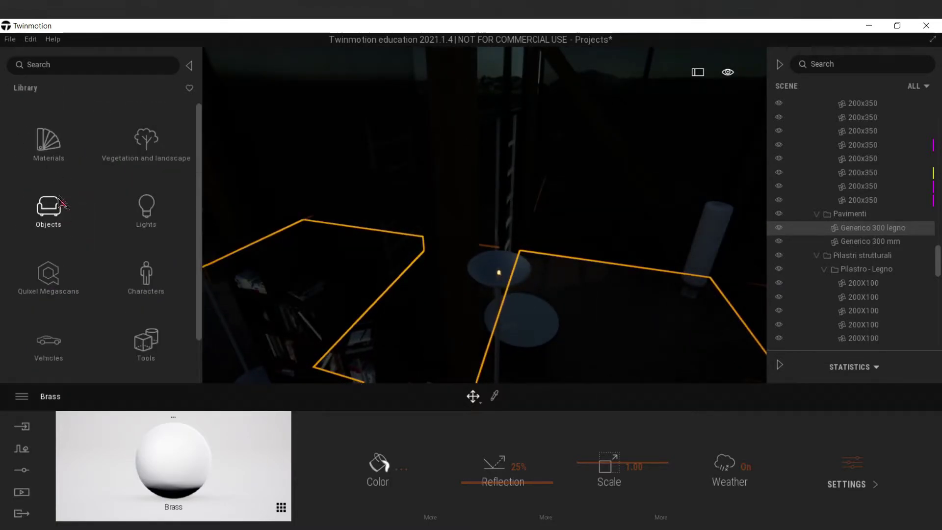
left_click(147, 211)
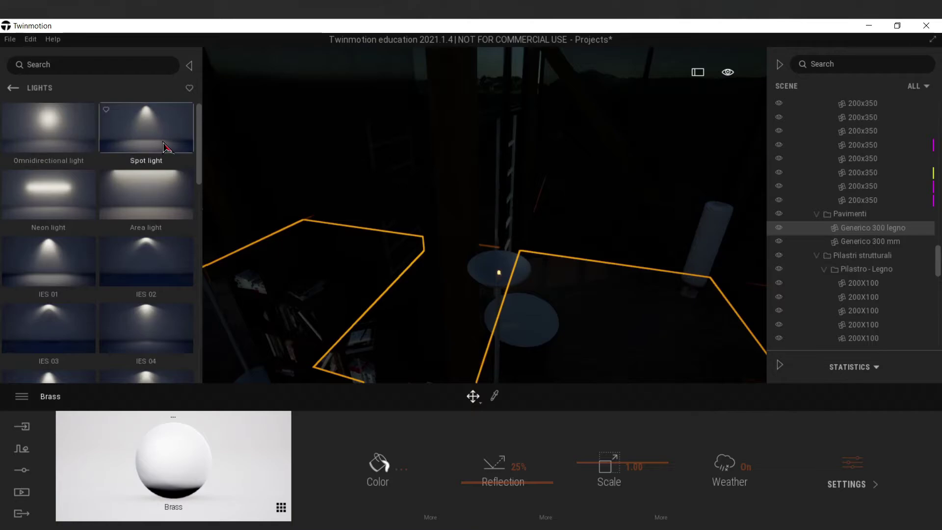
left_click_drag(163, 148, 505, 275)
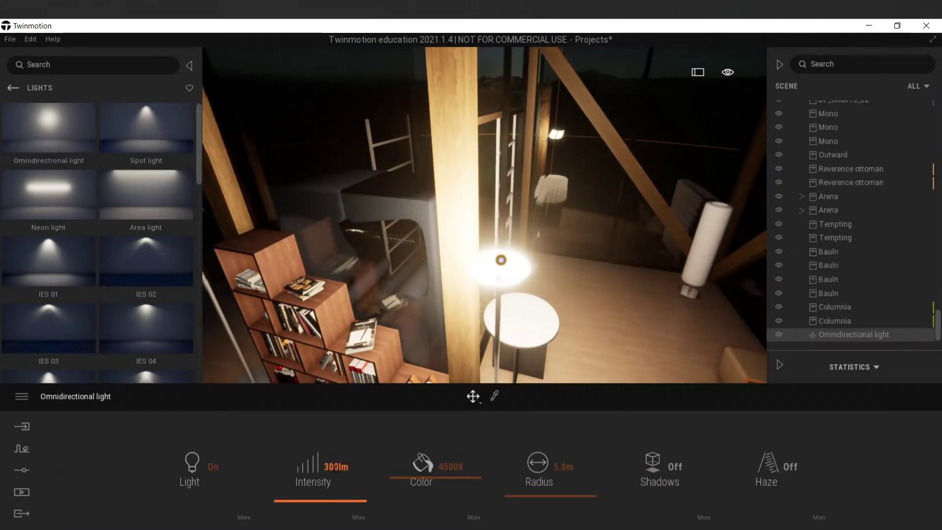
type("100")
key("Return")
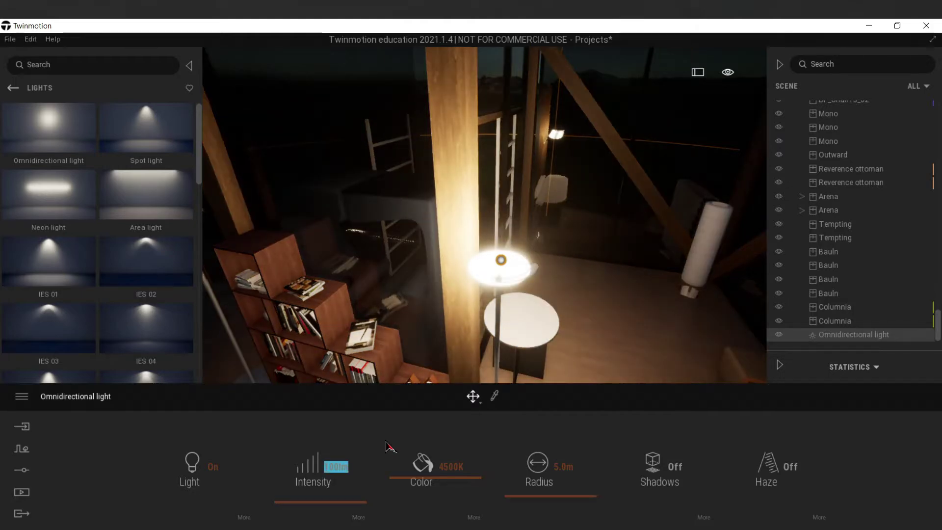
Step: Copy the omnidirectional light to the bowl of the other Columnia lamp and raise the copy's intensity
left_click(597, 294)
scroll(626, 290, "down", 3)
scroll(627, 274, "up", 2)
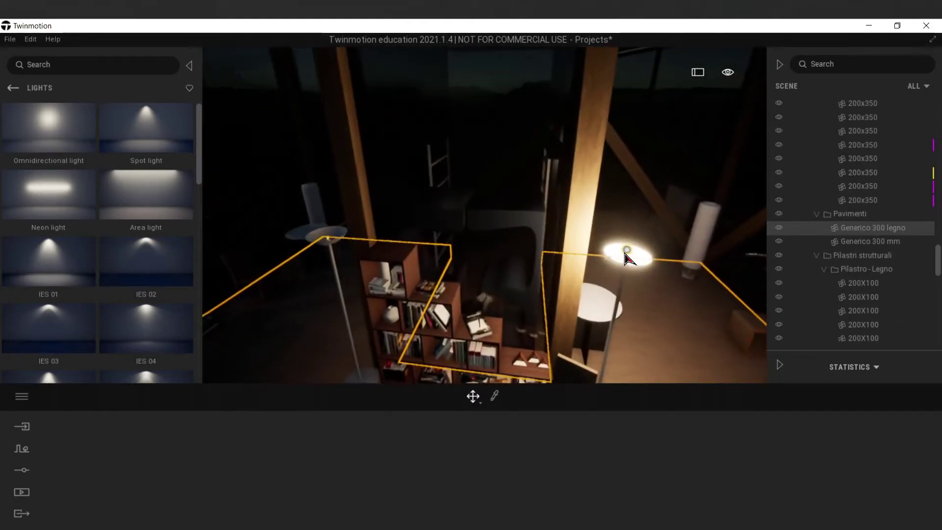
left_click(633, 254)
key("ctrl+c")
key("ctrl+v")
left_click(432, 345)
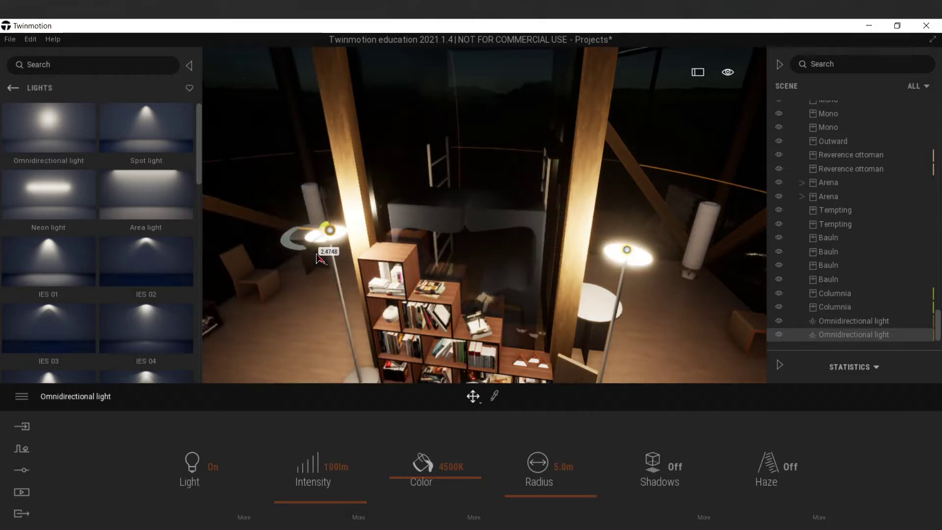
left_click(325, 469)
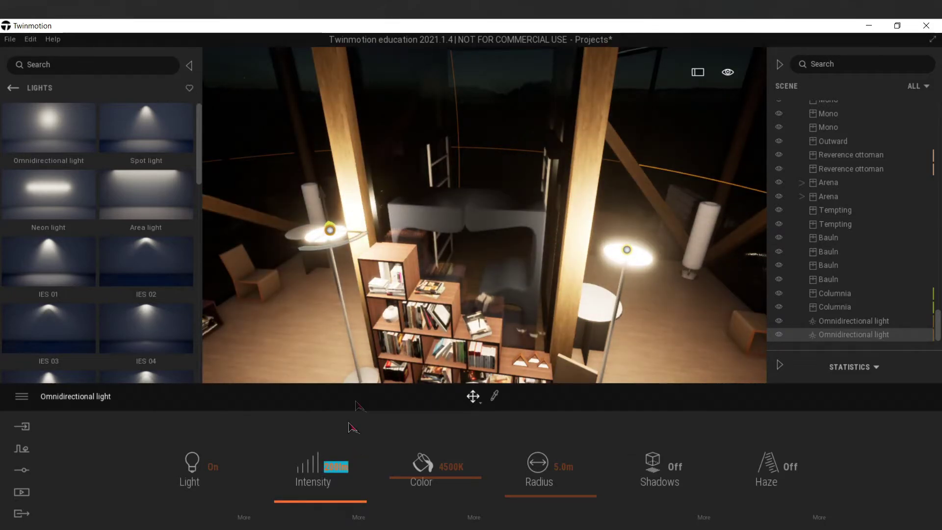
double_click(395, 323)
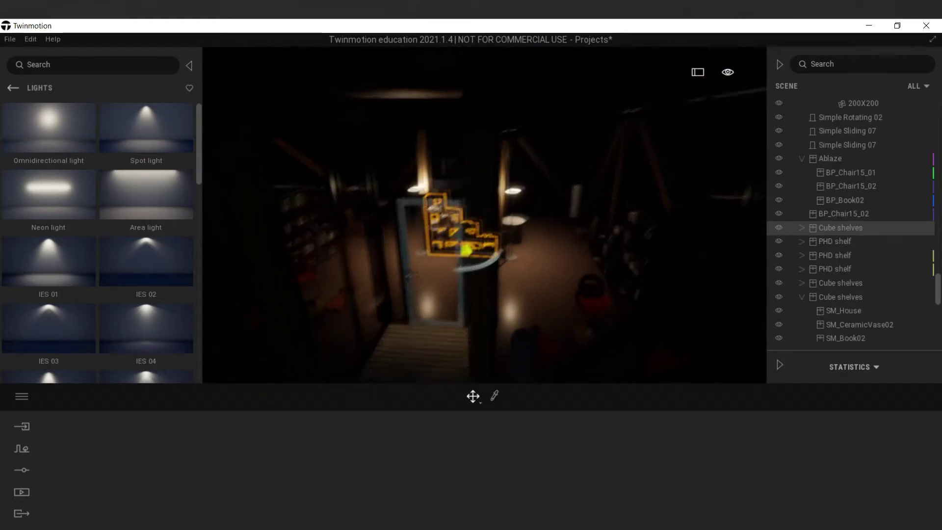
Step: Set the glow of the Bauln lamp's MI_Paper material to 10 nit
key("w")
right_click_drag(395, 323, 449, 276)
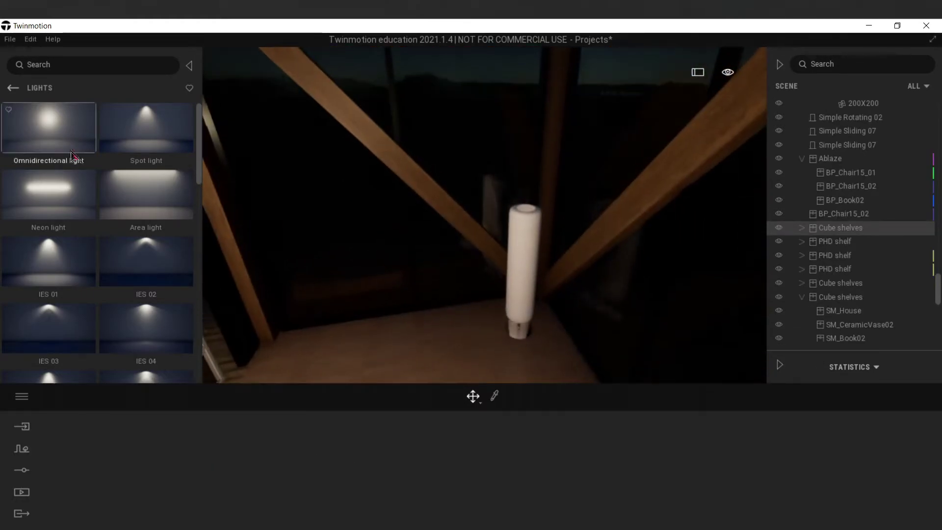
left_click_drag(76, 201, 49, 194)
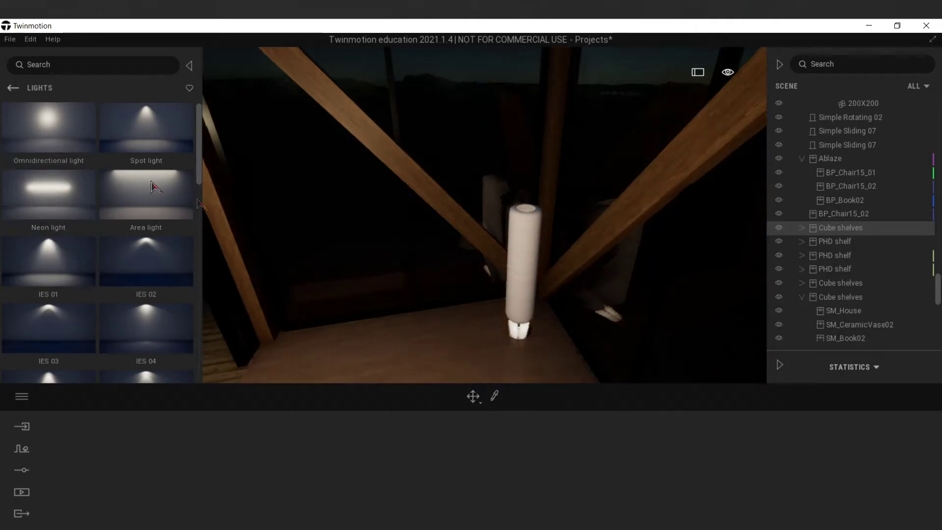
left_click_drag(155, 186, 67, 143)
left_click(525, 248)
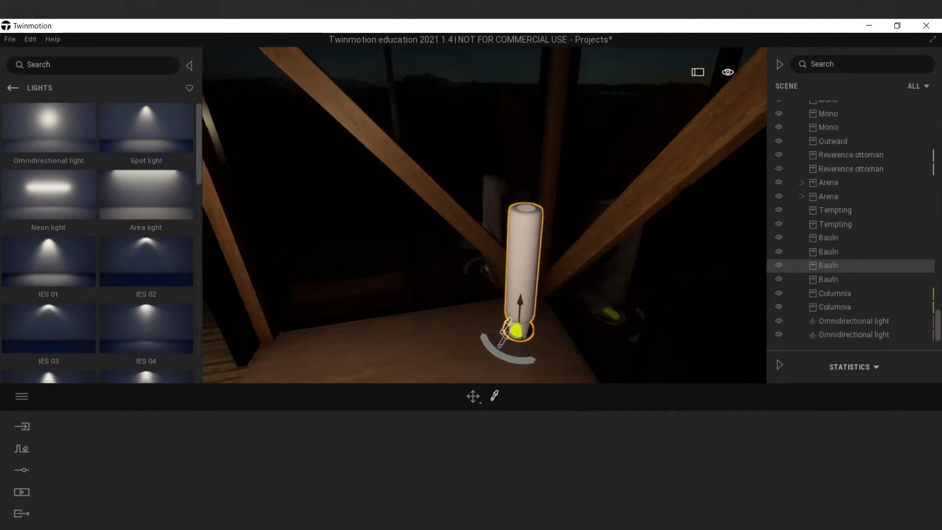
left_click(521, 261)
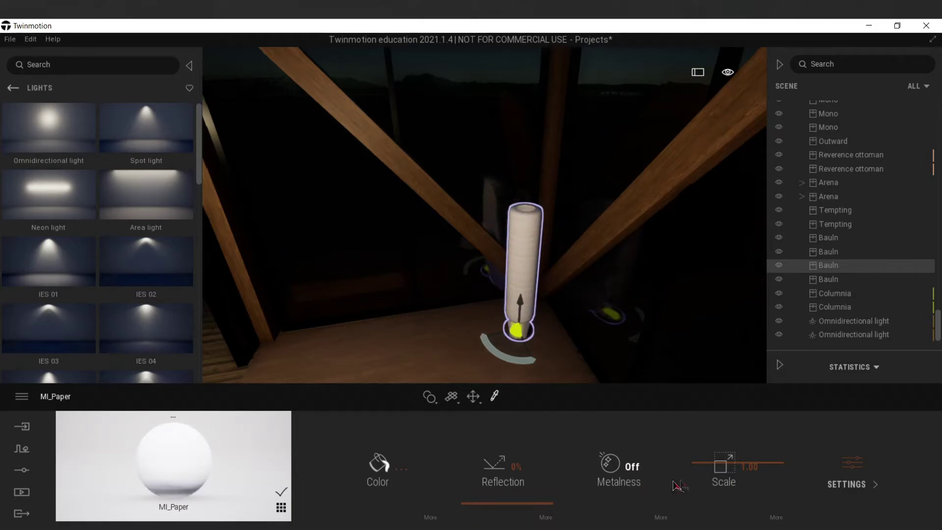
left_click(849, 470)
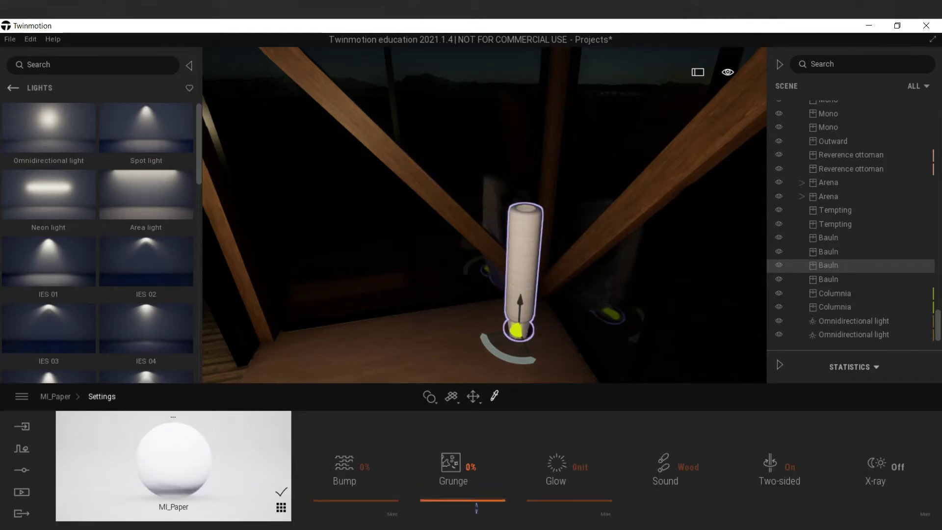
mouse_move(570, 485)
left_mouse_down()
mouse_move(581, 485)
mouse_move(559, 484)
mouse_move(572, 485)
left_mouse_up()
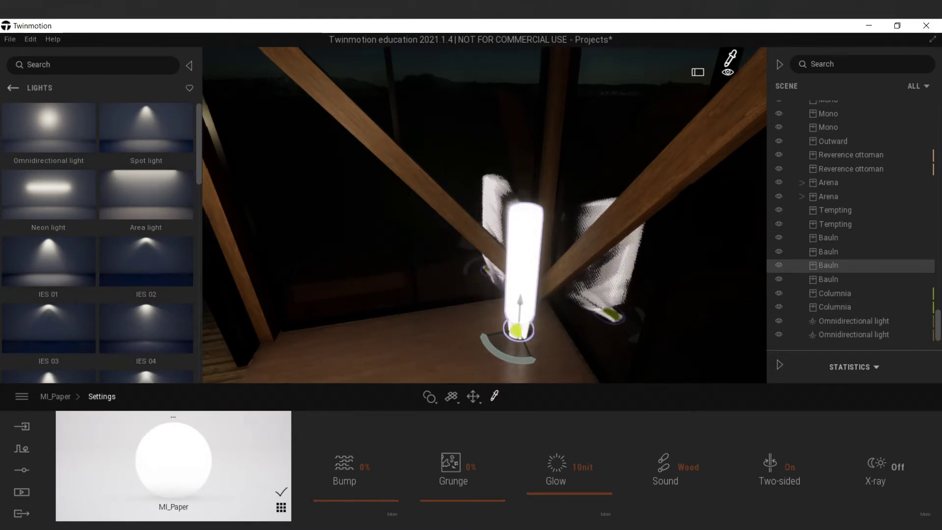
Step: Set the scene's time of day to 23:58
left_click(728, 73)
left_click(660, 191)
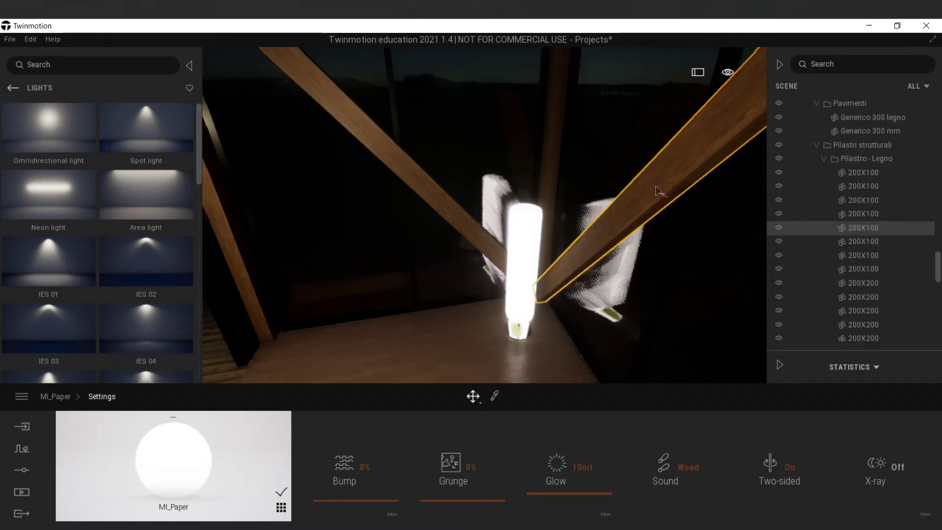
left_click(731, 74)
left_click(730, 101)
mouse_move(682, 186)
left_mouse_down()
mouse_move(674, 186)
mouse_move(699, 186)
left_mouse_up()
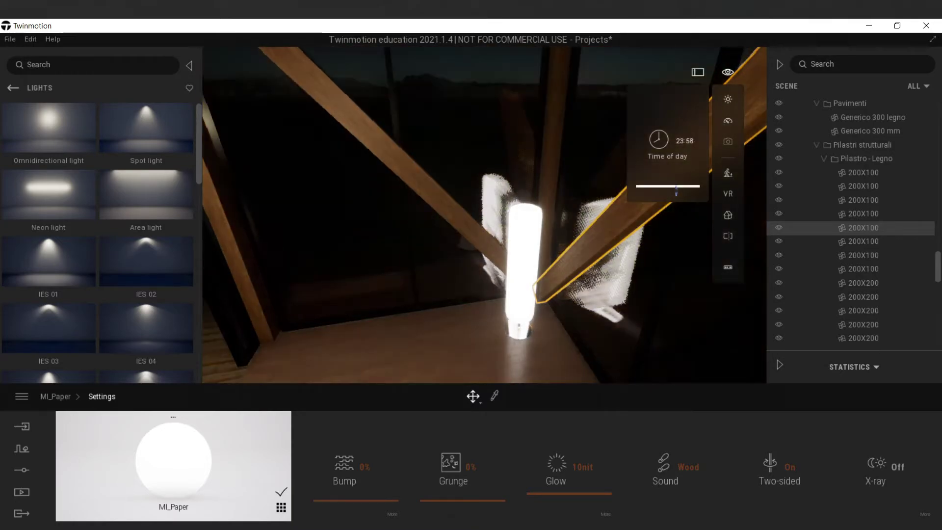
Step: Open the glow options of the MI_Paper material and shift the scene's time of day slightly
left_click(604, 507)
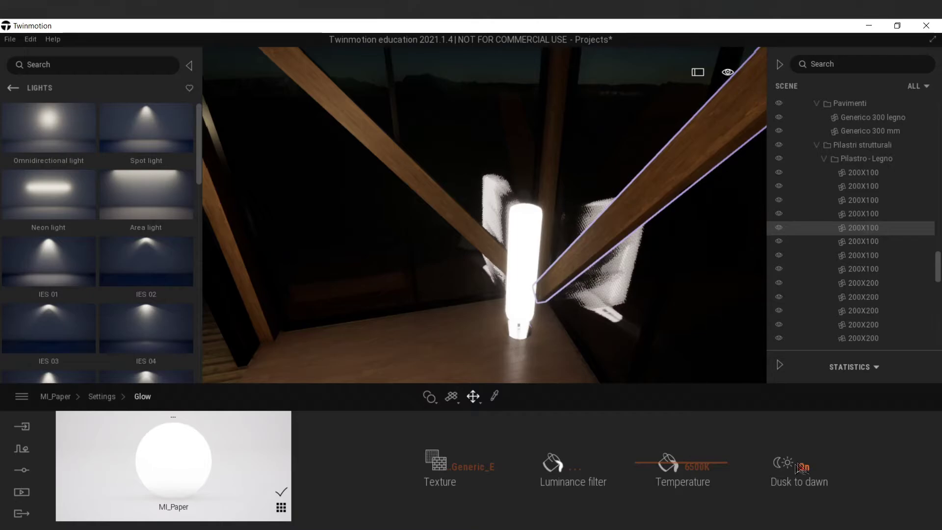
left_click(728, 74)
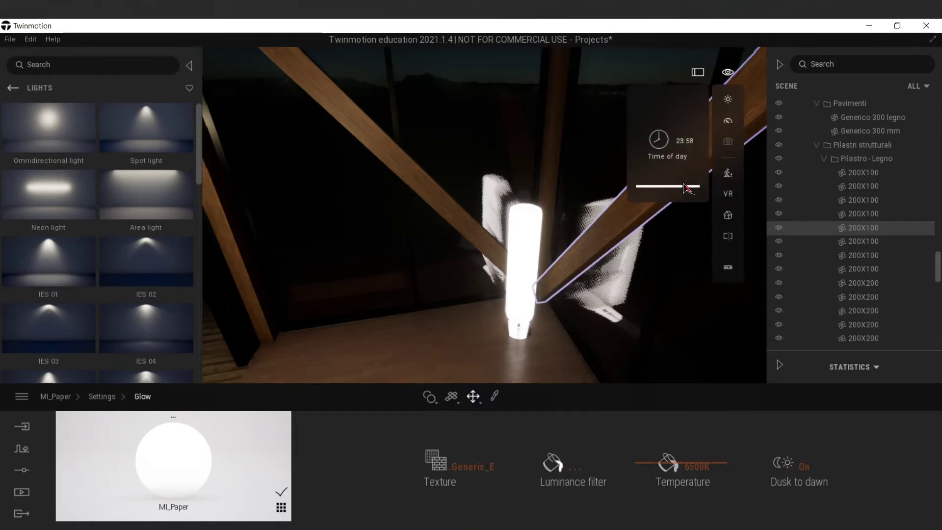
mouse_move(686, 188)
left_mouse_down()
mouse_move(684, 161)
mouse_move(682, 185)
left_mouse_up()
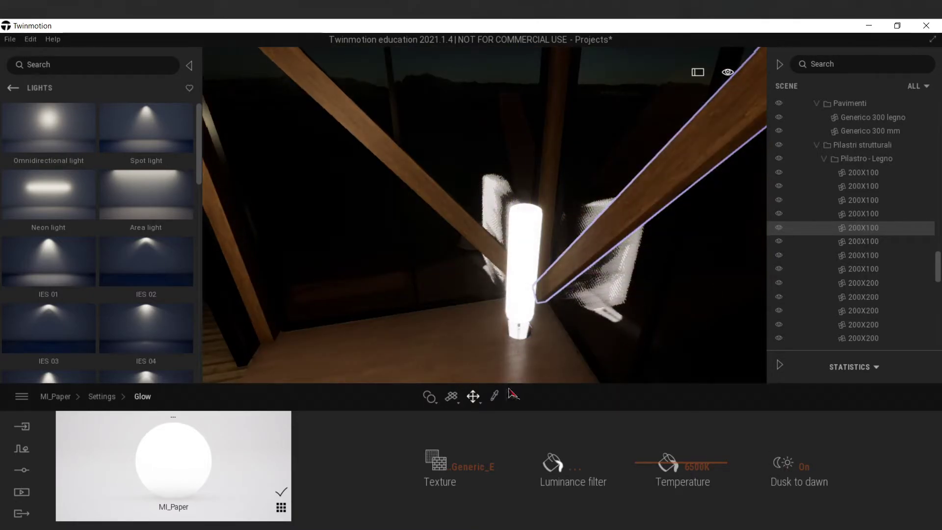
Step: Apply the glowing MI_Paper material to the shades of the remaining Bauln lamps around the building
right_click_drag(536, 288, 345, 328)
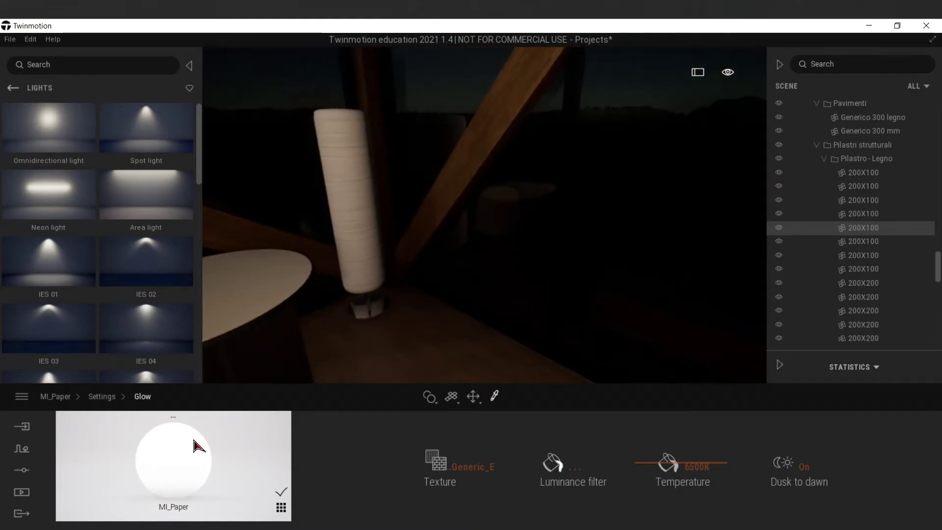
left_click_drag(195, 440, 396, 253)
right_click_drag(395, 253, 156, 411)
left_click_drag(210, 465, 395, 330)
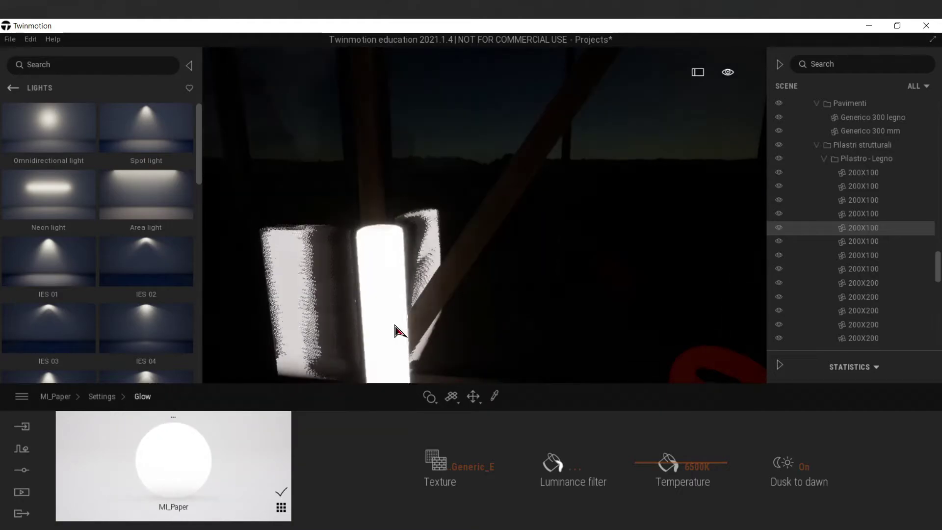
right_click_drag(395, 330, 490, 319)
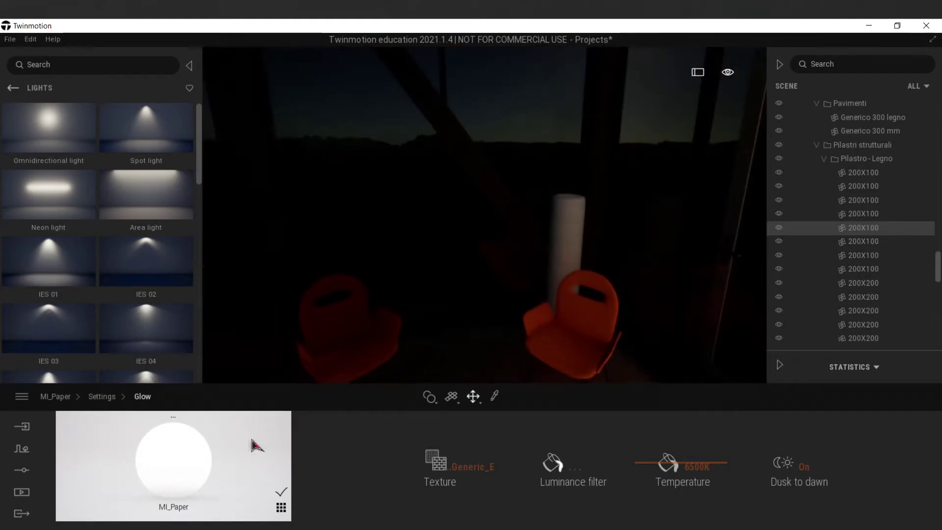
left_click_drag(185, 458, 555, 242)
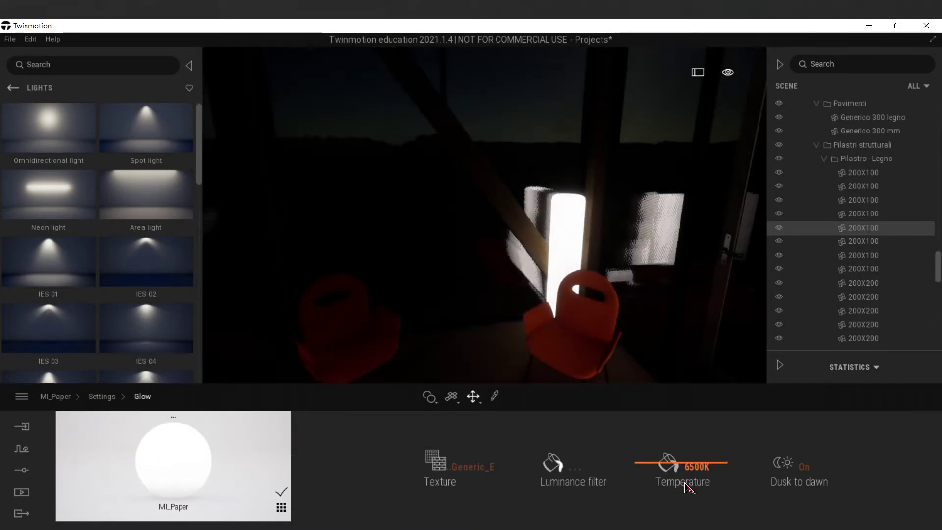
Step: Set the glow of the MI_Paper material to 5 nit
left_click(116, 398)
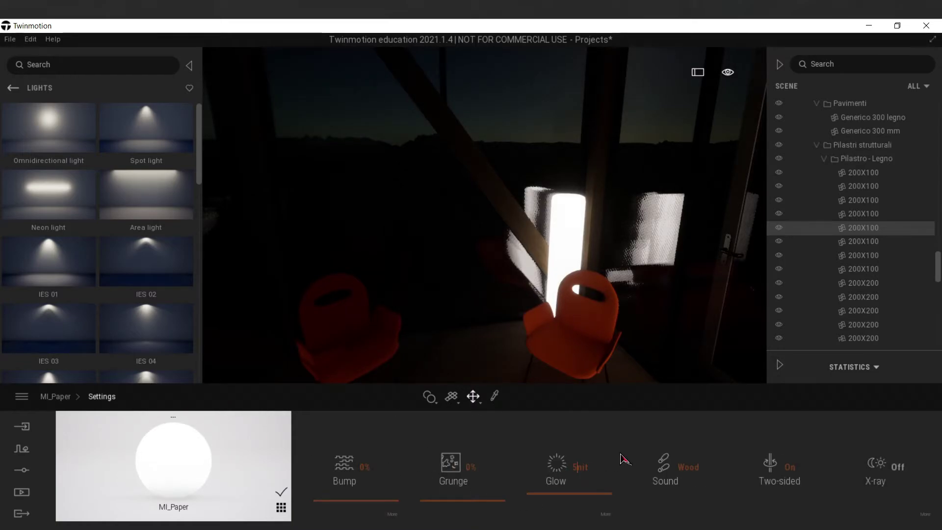
key("Return")
left_click(465, 317)
scroll(464, 318, "down", 5)
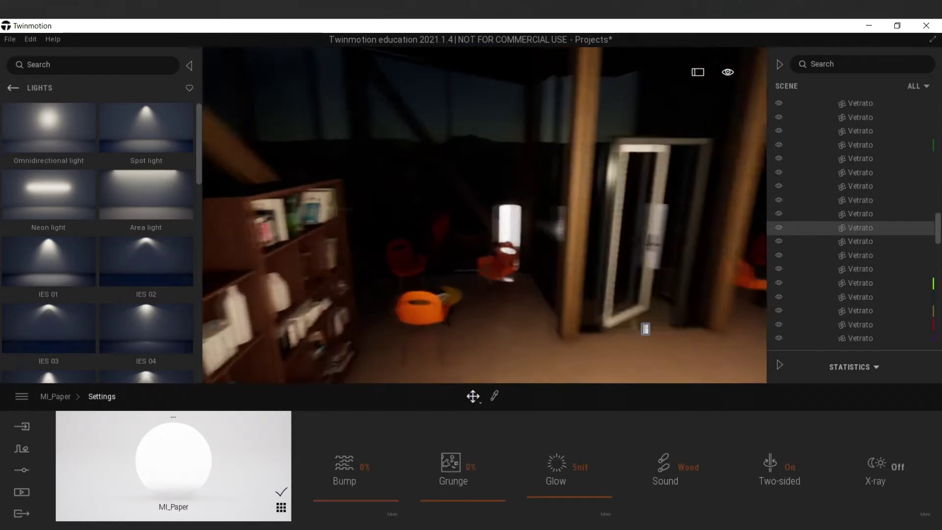
Step: Place a spot light from the lights library beside the bookcase, raise it to the ceiling and set its intensity to 50 lm
right_click_drag(645, 329, 494, 290)
left_click_drag(151, 133, 463, 340)
left_click_drag(462, 304, 489, 35)
scroll(454, 147, "down", 5)
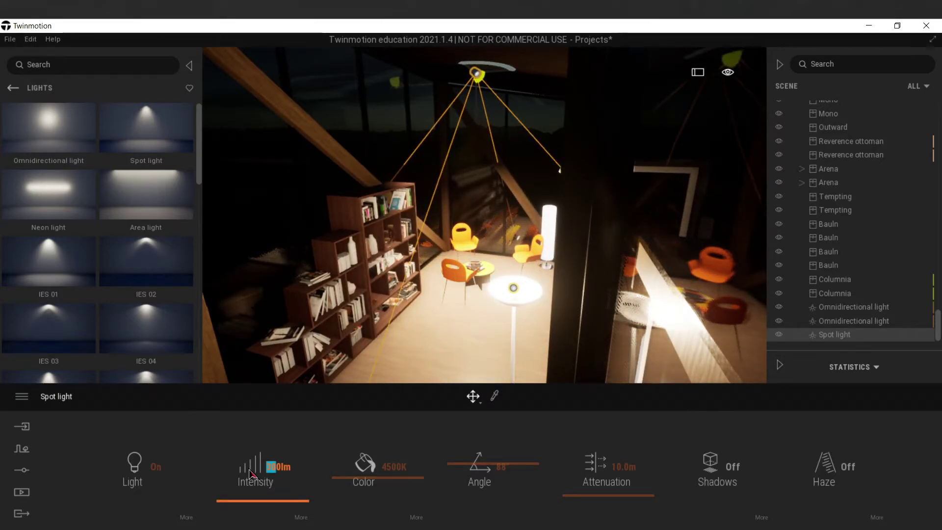
type("1")
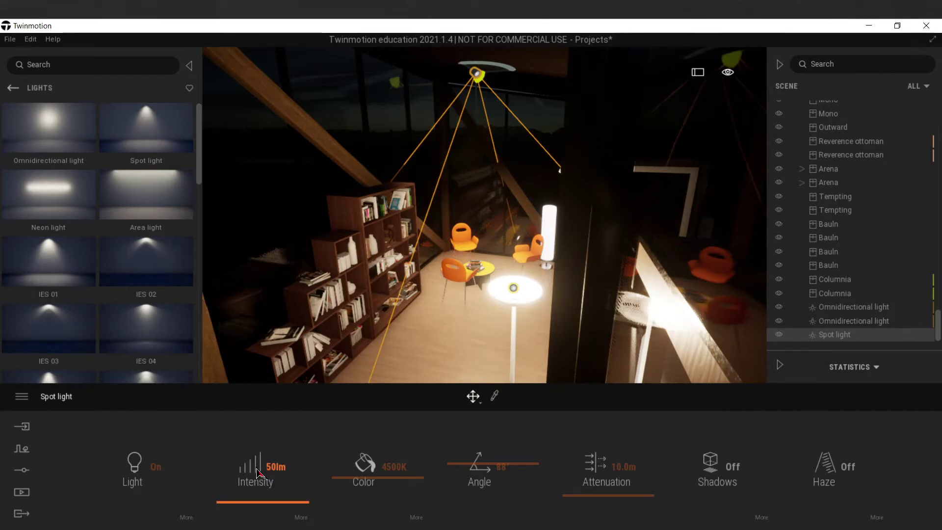
key("Return")
left_click(524, 270)
Step: Copy the ceiling spot light as an instance, move it to the other reading area past the door and adjust its position
right_click_drag(549, 263, 550, 263)
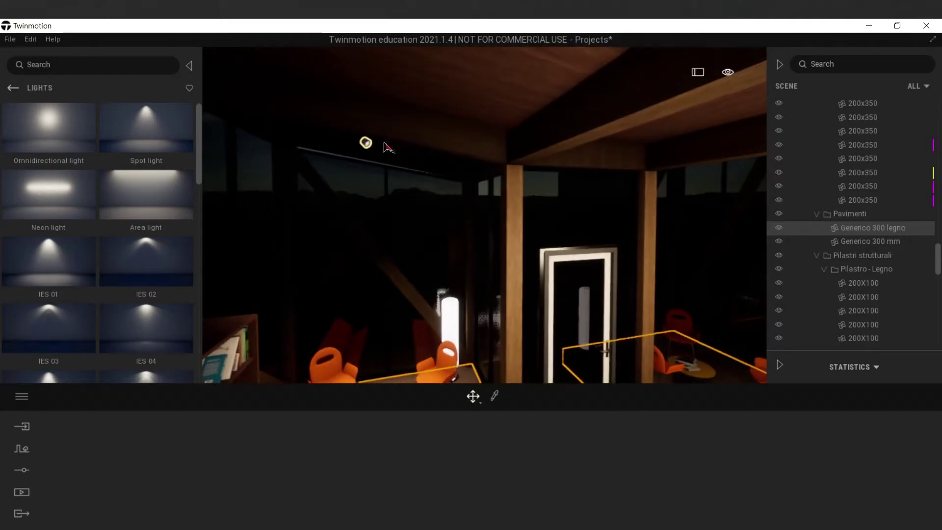
left_click(368, 144)
key("ctrl+c")
key("ctrl+v")
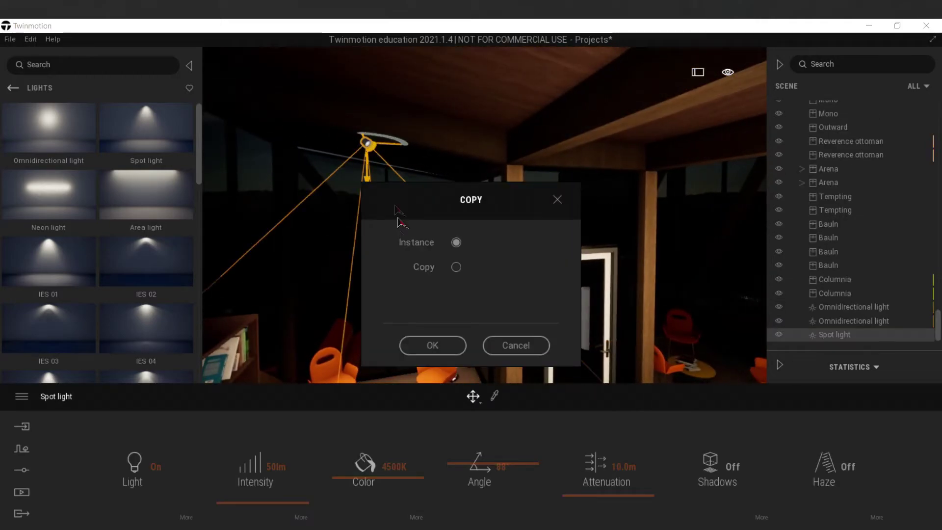
left_click(433, 345)
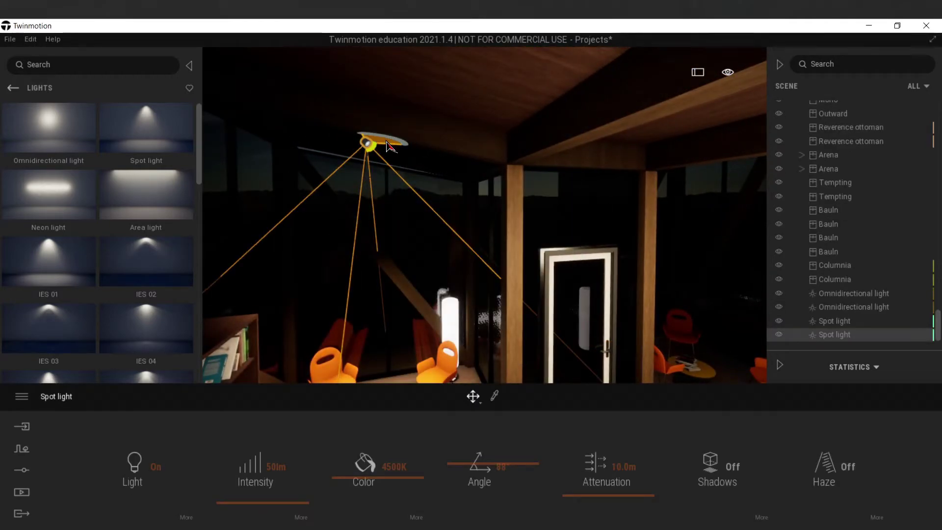
left_click_drag(394, 148, 704, 163)
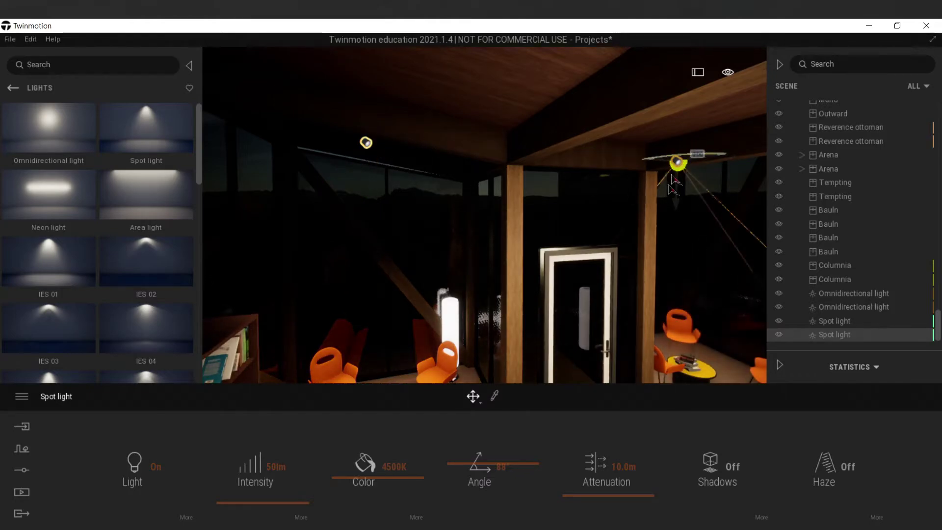
middle_click_drag(703, 163, 658, 185, "shift")
left_click(548, 174)
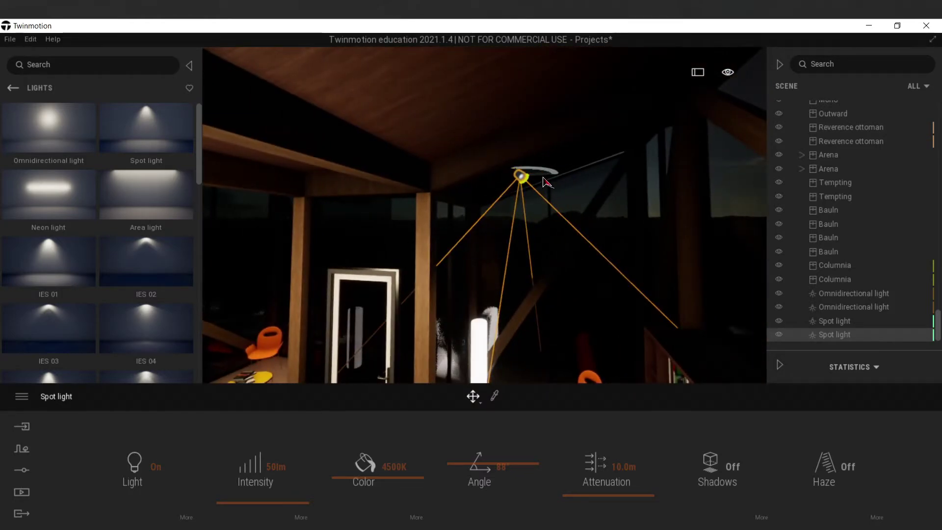
left_click_drag(543, 183, 592, 216)
Step: Copy both ceiling spot lights as instances and move the pair under the roof on the opposite side of the building
left_click(842, 323, "ctrl")
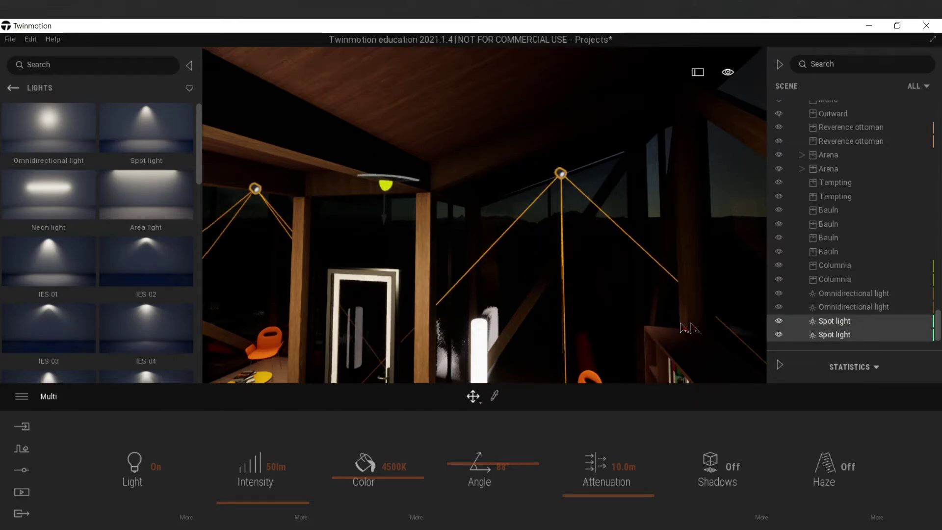
key("ctrl+c")
key("ctrl+v")
left_click(433, 343)
right_click_drag(566, 207, 657, 169)
left_click_drag(657, 167, 332, 146)
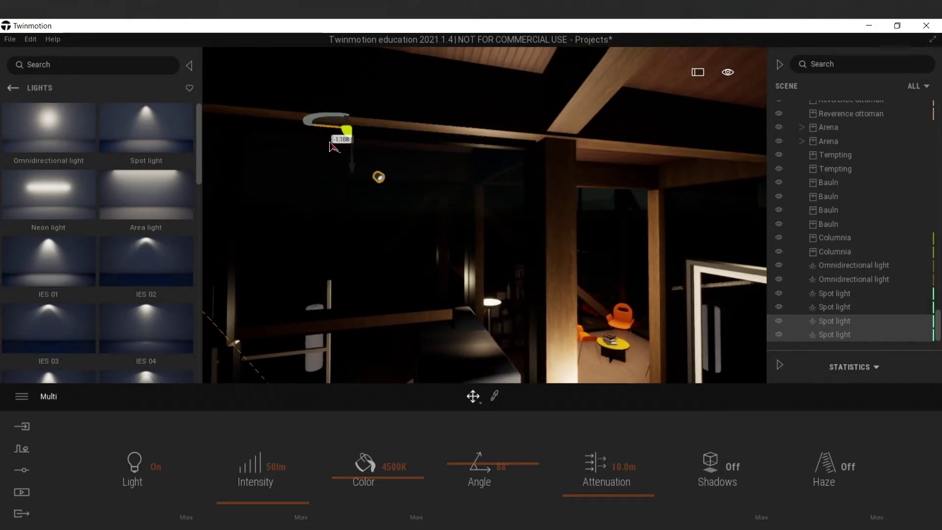
right_click_drag(385, 193, 653, 230)
right_click_drag(533, 301, 446, 433)
key("w")
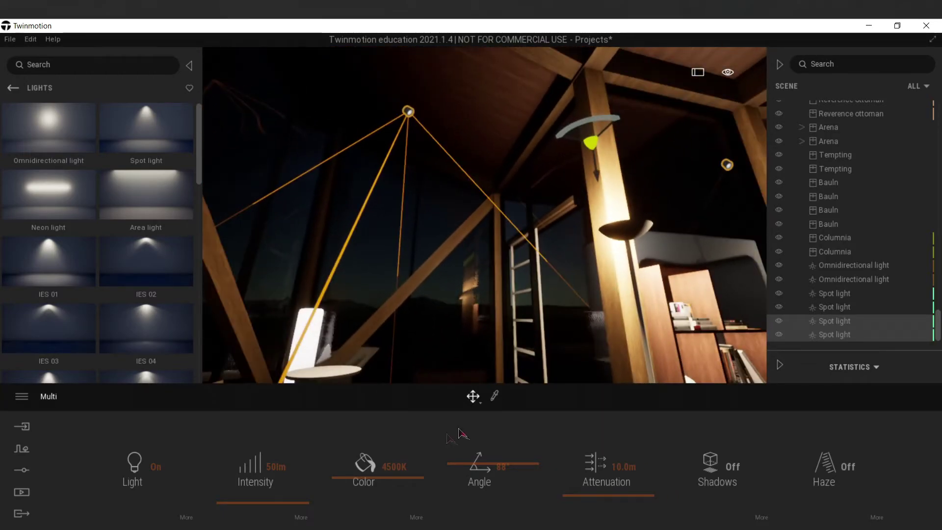
left_click(271, 467)
left_click(406, 337)
Step: Change the scene's time of day from night to bright daylight
right_click_drag(405, 336, 495, 364)
key("w")
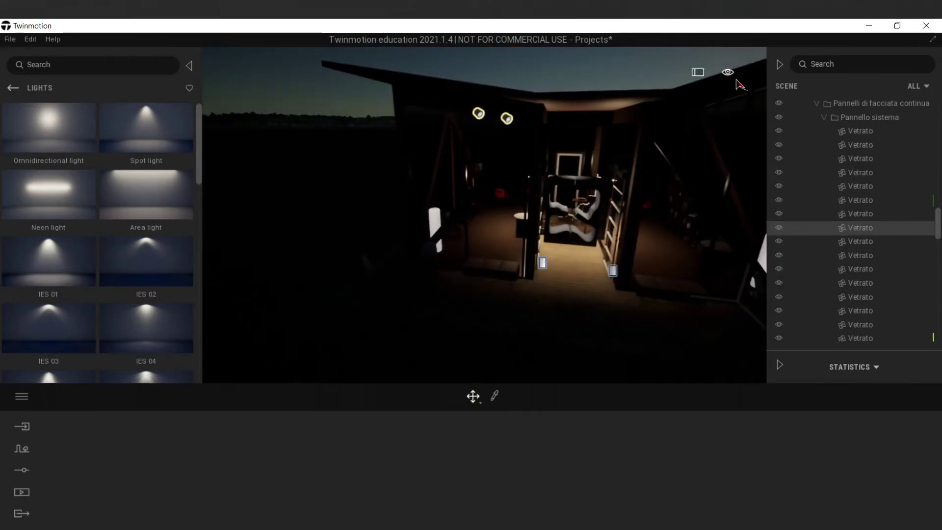
mouse_move(729, 100)
left_click_drag(696, 147, 660, 166)
left_click(477, 349)
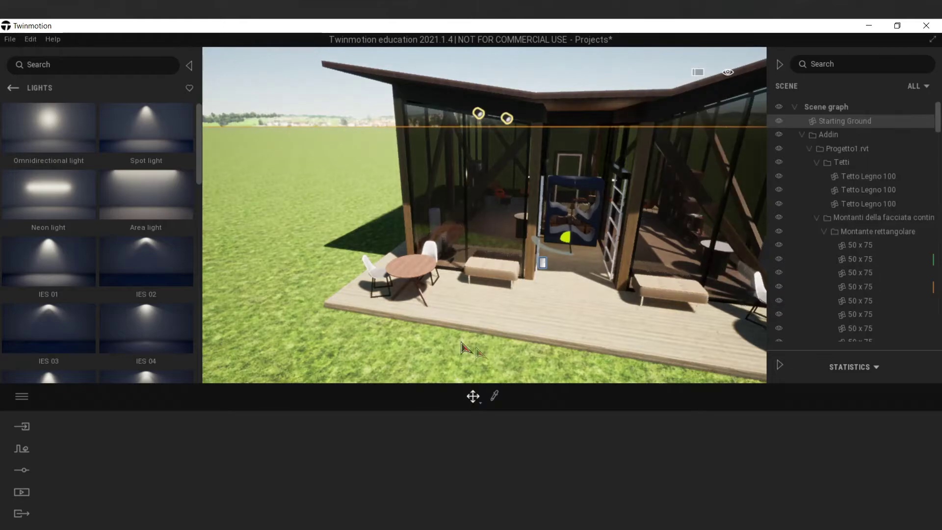
Step: Open the living room lamps collection in the library's home objects
left_click(14, 91)
left_click(48, 216)
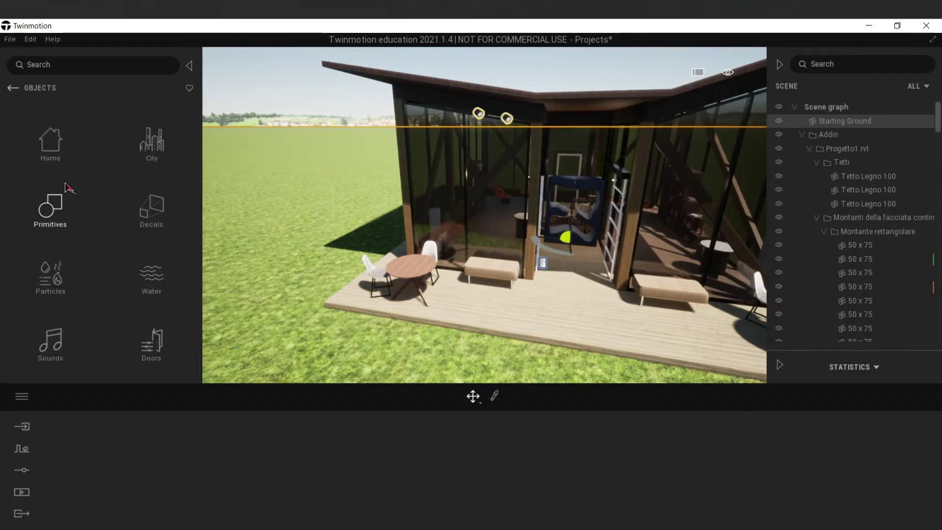
left_click(50, 142)
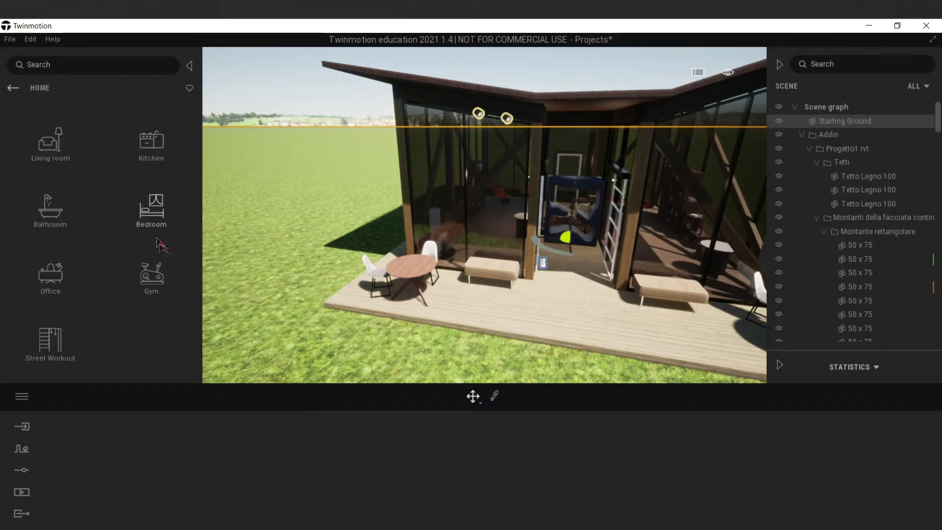
left_click(72, 146)
left_click(54, 216)
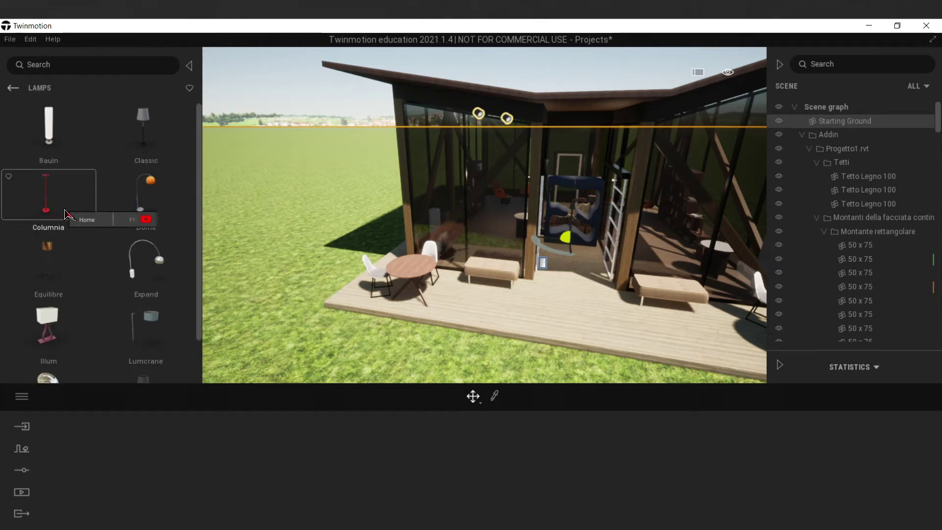
scroll(113, 295, "down", 3)
scroll(308, 264, "down", 3)
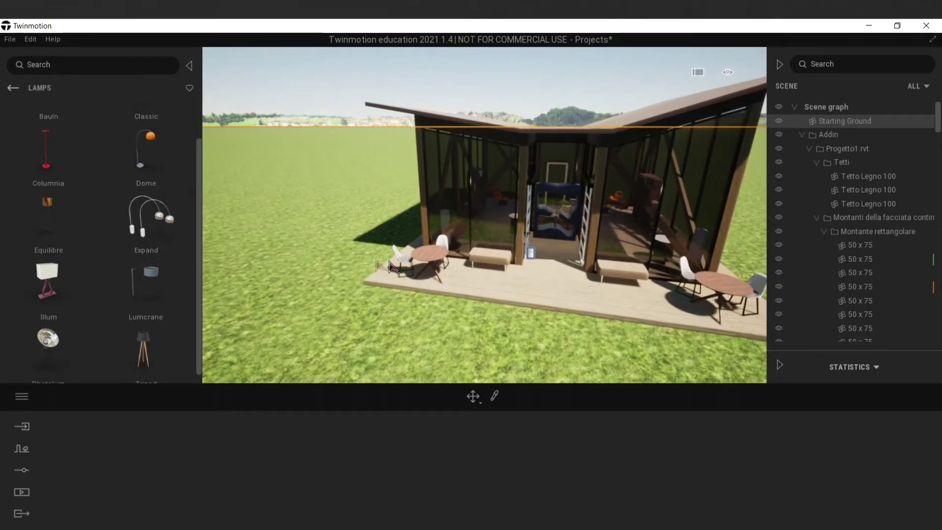
Step: Try an Expand arc lamp on the deck corner beside the outdoor table and chairs
left_click_drag(390, 263, 412, 254)
middle_click_drag(425, 305, 483, 320)
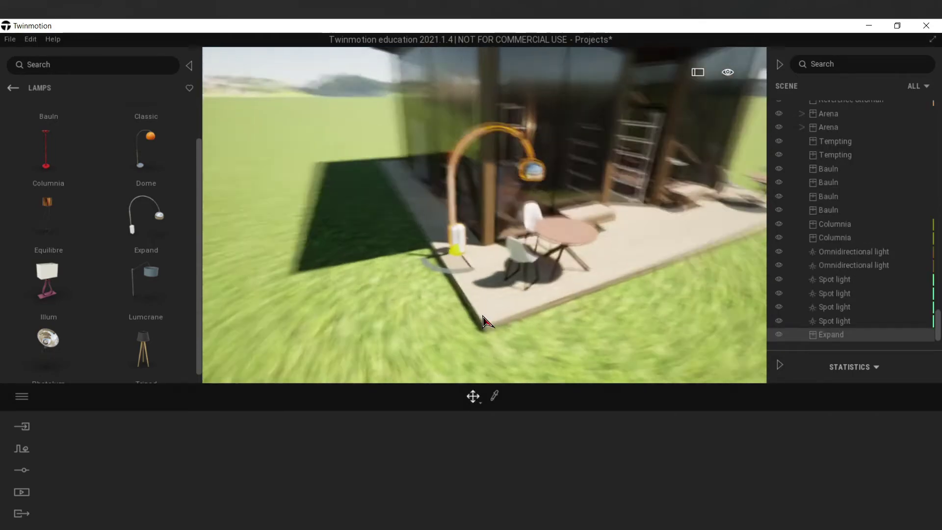
scroll(484, 320, "up", 3)
left_click_drag(527, 284, 528, 304)
Step: Try a taller scale and a slightly different position for the Expand lamp, and delete the lamp
key("space")
key("space")
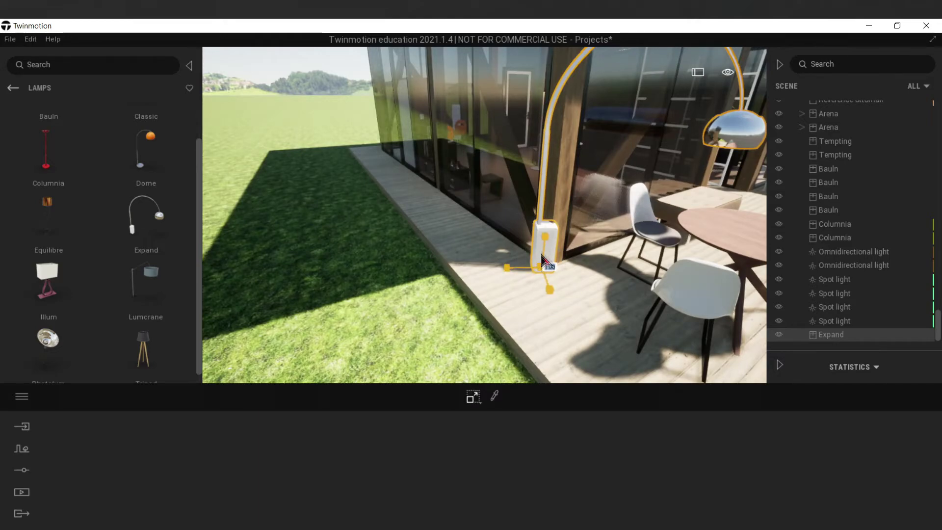
left_click_drag(544, 239, 543, 181)
scroll(505, 258, "down", 3)
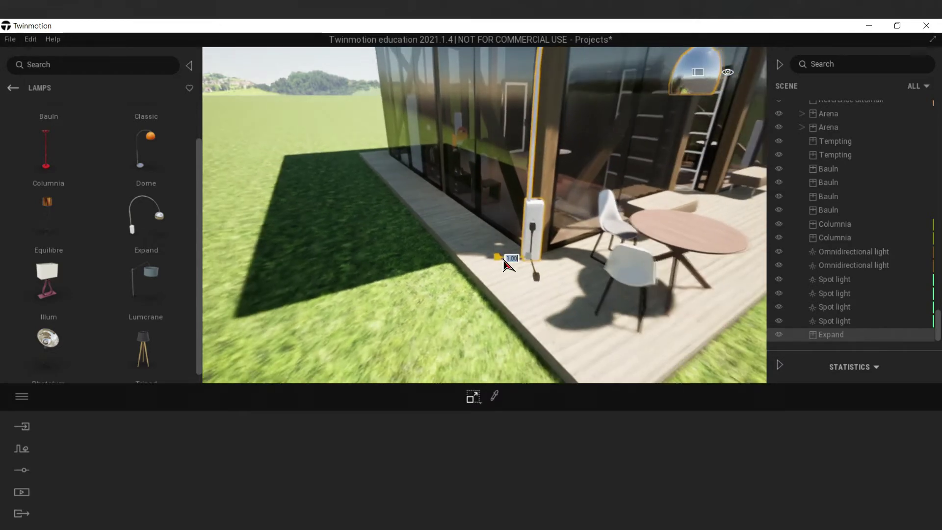
middle_click_drag(505, 258, 497, 252)
mouse_move(461, 255)
left_mouse_down()
mouse_move(470, 254)
mouse_move(460, 266)
left_mouse_up()
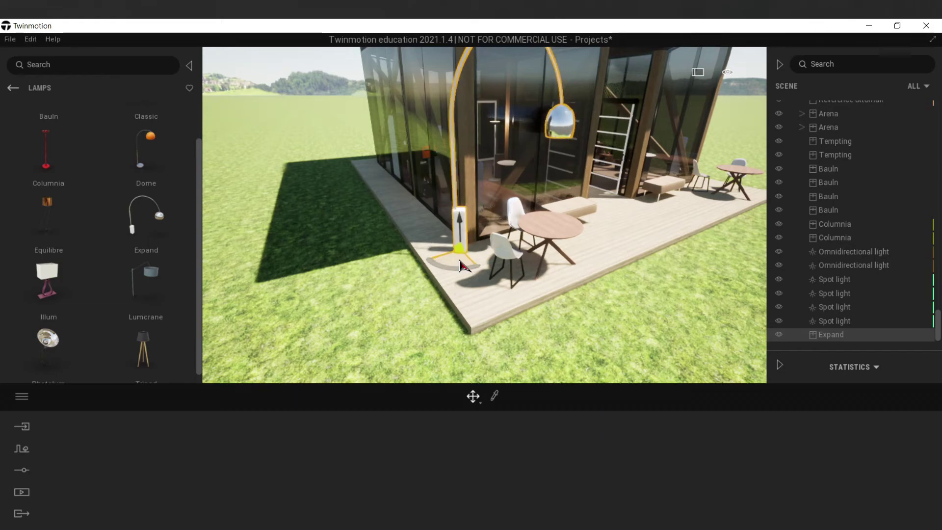
right_click_drag(615, 271, 622, 277)
key("Delete")
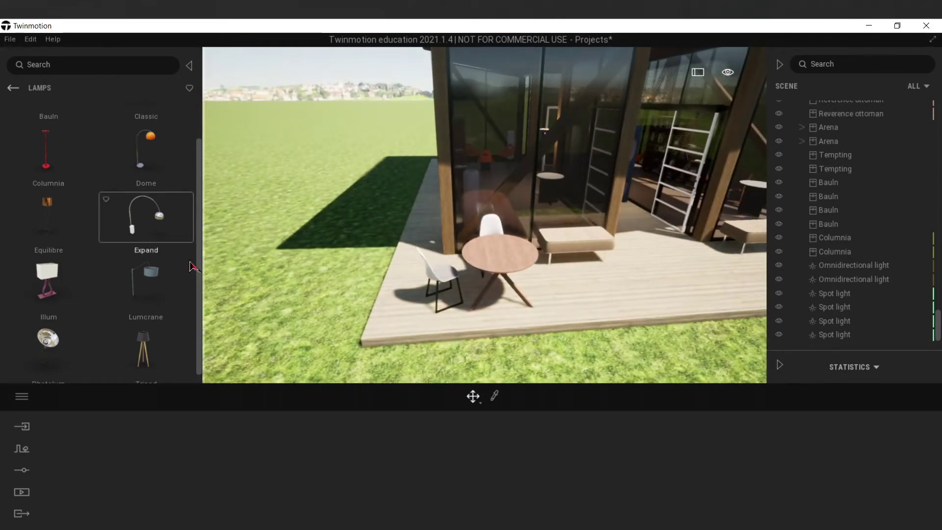
Step: Place a Classic lamp from the lamps collection on the round outdoor table at the deck's corner
scroll(69, 262, "up", 1)
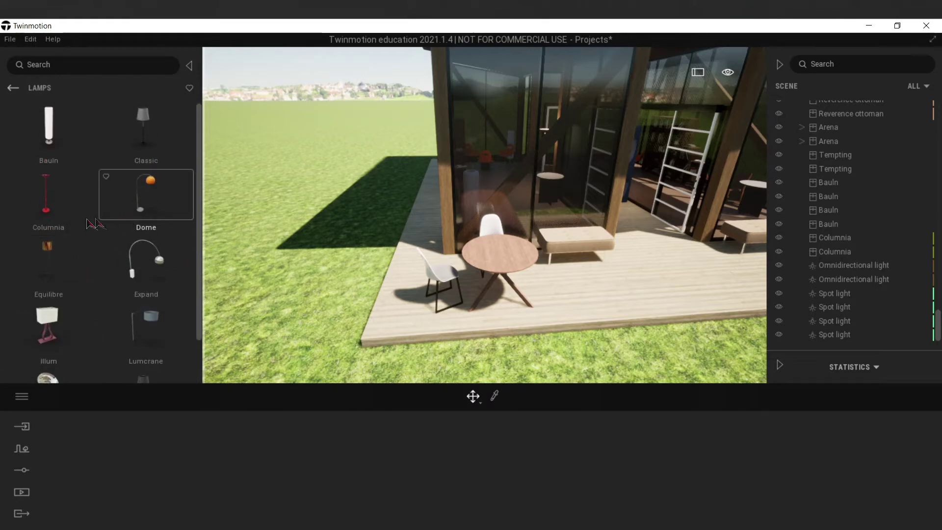
scroll(80, 223, "down", 1)
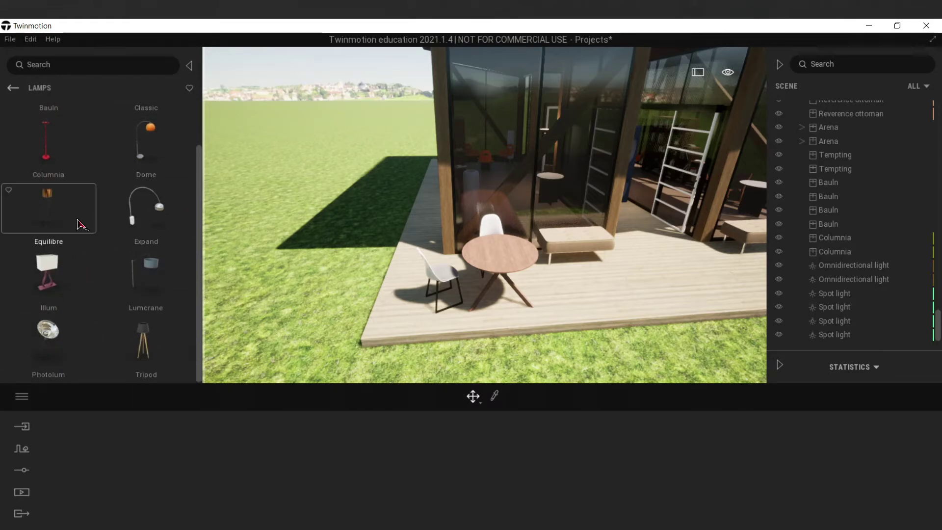
scroll(80, 223, "up", 1)
left_click_drag(434, 248, 456, 353)
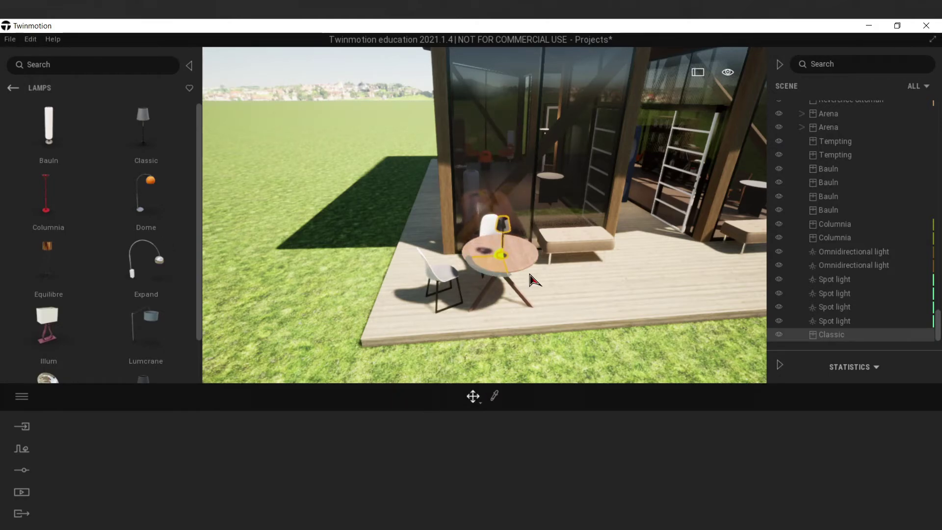
left_click(583, 295)
scroll(574, 290, "up", 6)
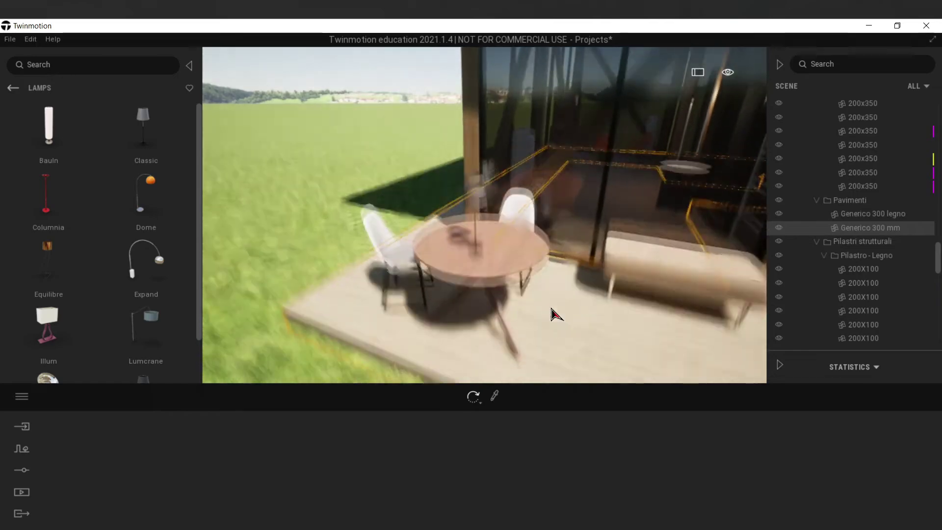
scroll(517, 280, "down", 4)
Step: Examine the light options of the ceiling spot light near the bookcase inside the building
left_click(13, 87)
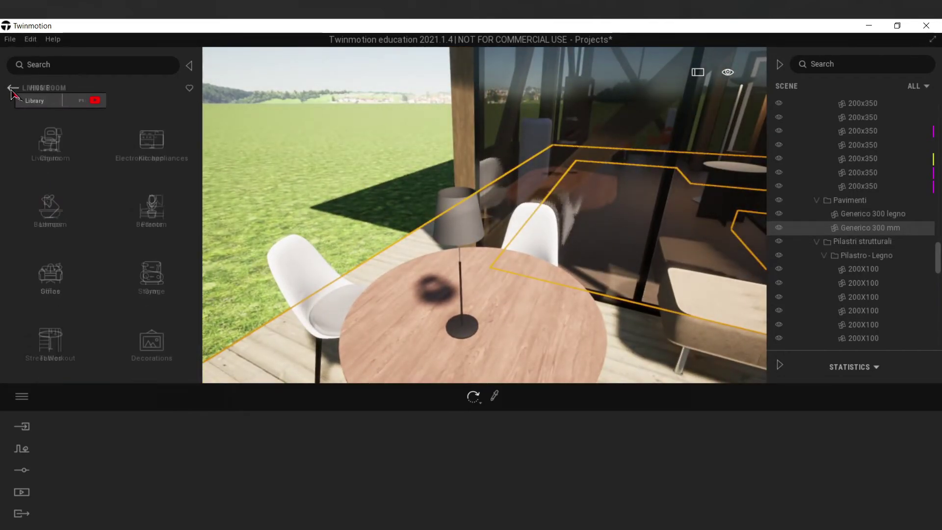
left_click(13, 88)
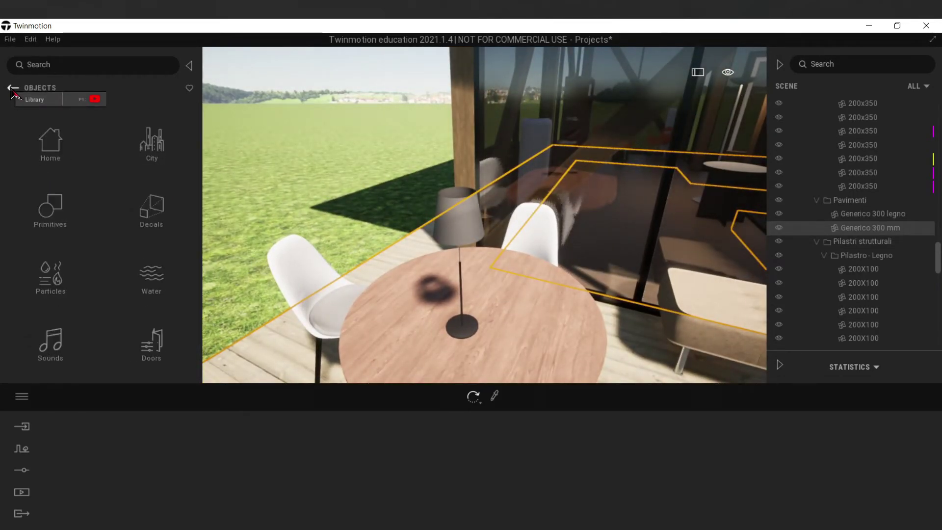
key("w")
right_click_drag(539, 246, 587, 181)
left_click(515, 193)
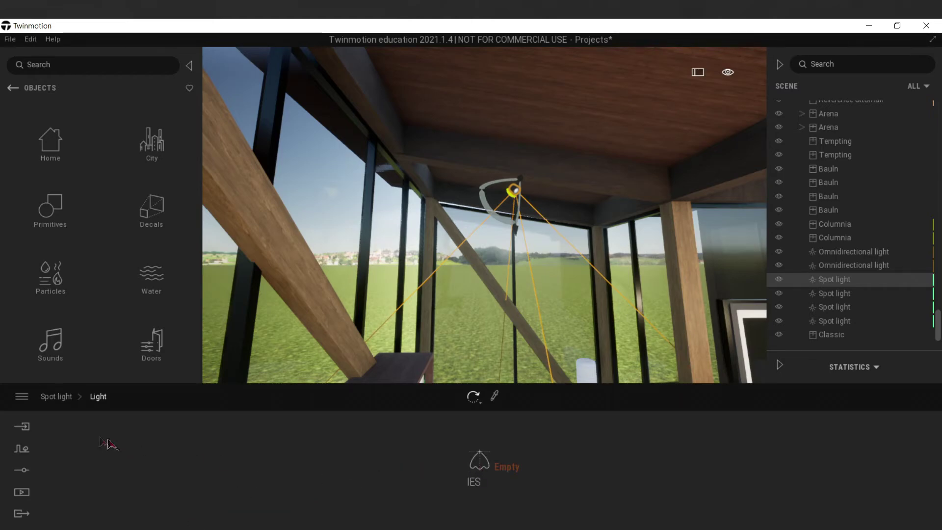
left_click(64, 397)
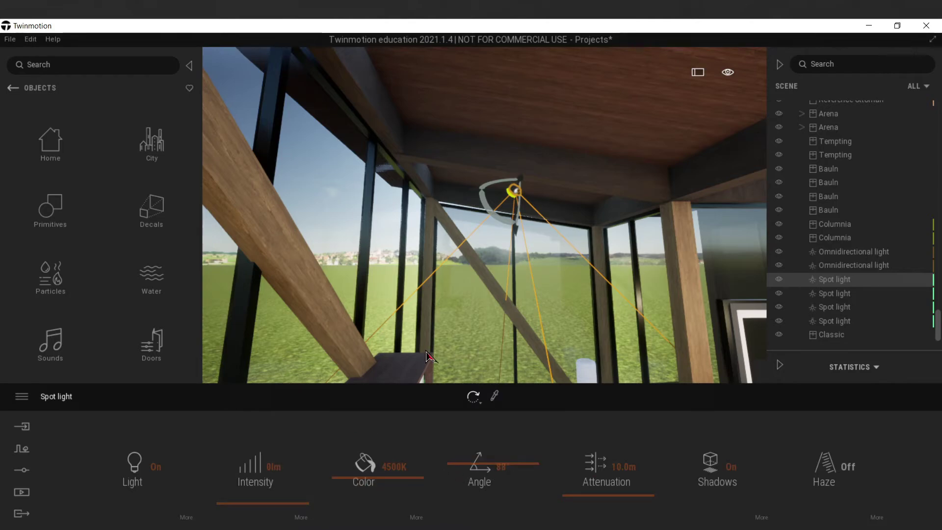
Step: Set the time of day to 23:58 for a night view of the interior
right_click_drag(430, 346, 461, 305)
scroll(461, 305, "down", 3)
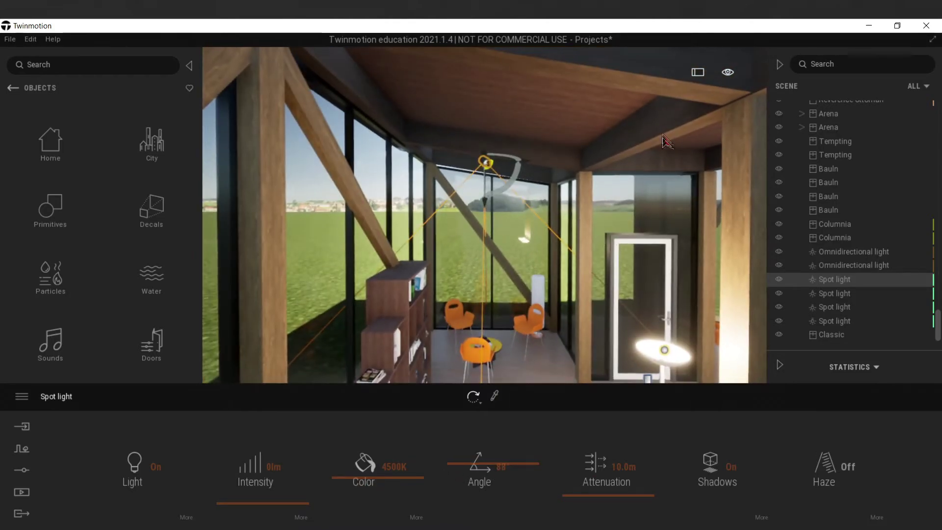
left_click(726, 74)
left_click(727, 100)
left_click(730, 107)
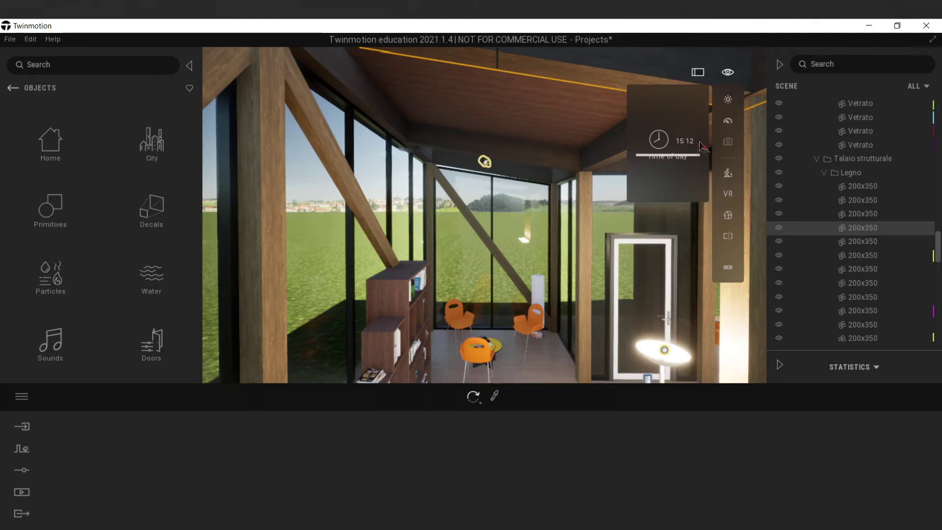
left_click_drag(686, 161, 681, 186)
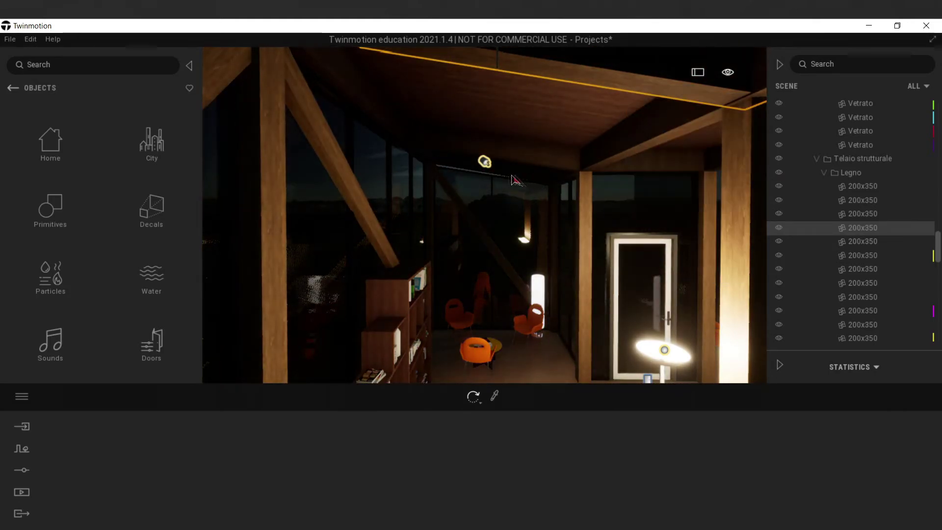
Step: Set the intensity of the ceiling spot light near the bookcase to 25 lm
left_click(485, 162)
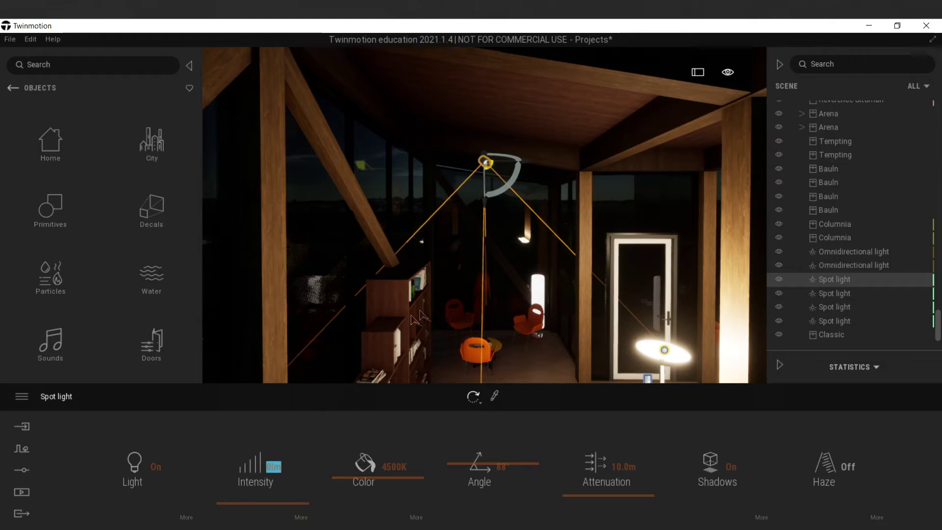
right_click_drag(420, 310, 415, 308)
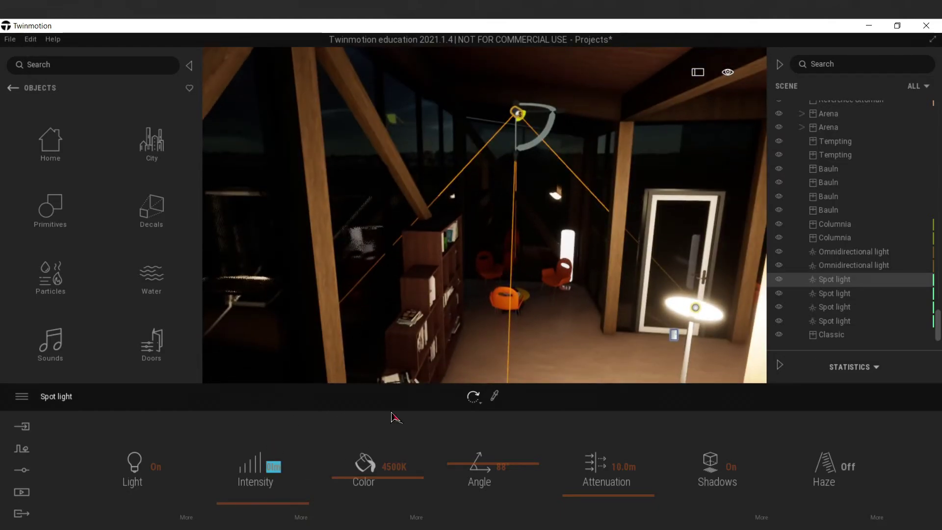
type("0")
key("Return")
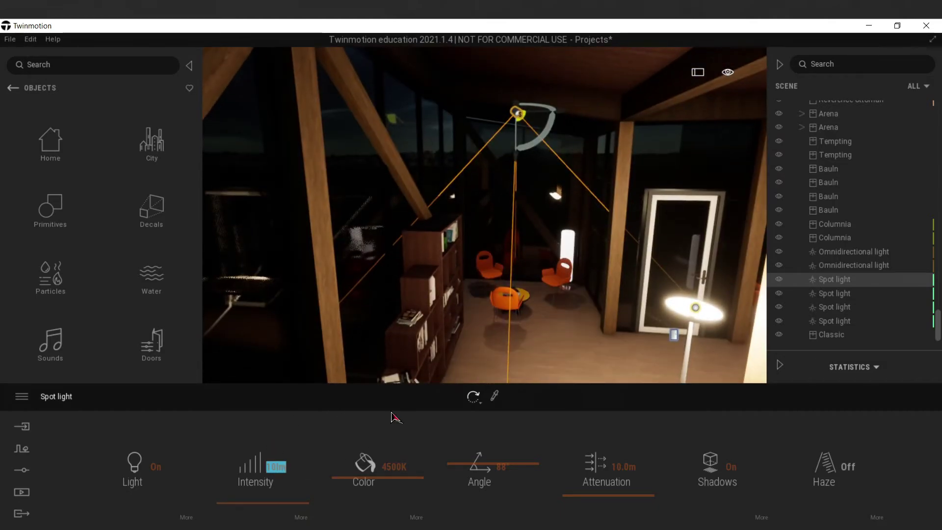
type("25")
key("Return")
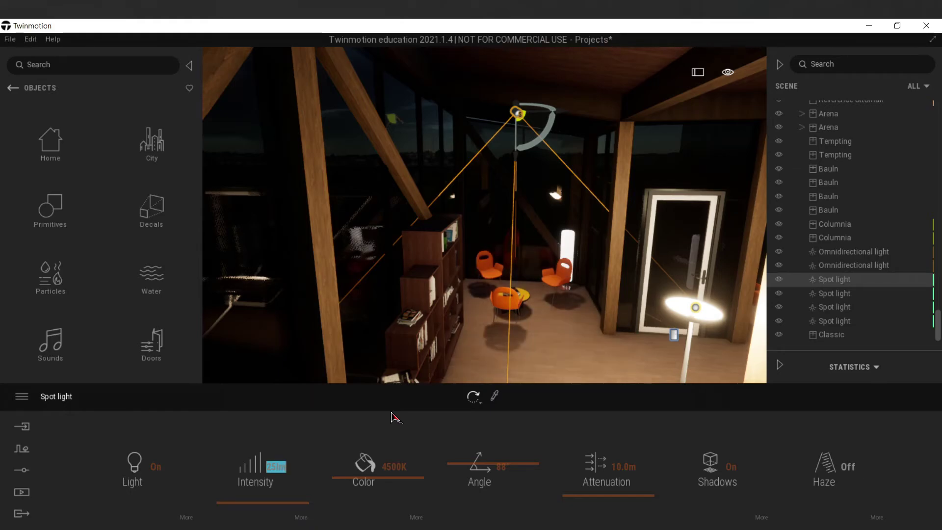
Step: Set the time of day back to daytime while viewing the interior from beside the round white table
left_click(546, 290)
right_click_drag(546, 290, 724, 76)
left_click(728, 75)
left_click(729, 102)
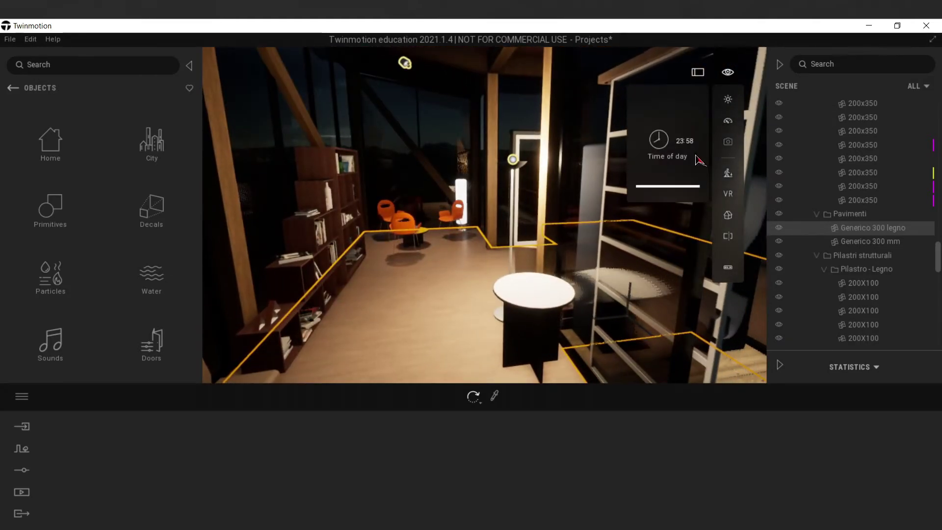
left_click_drag(675, 166, 676, 155)
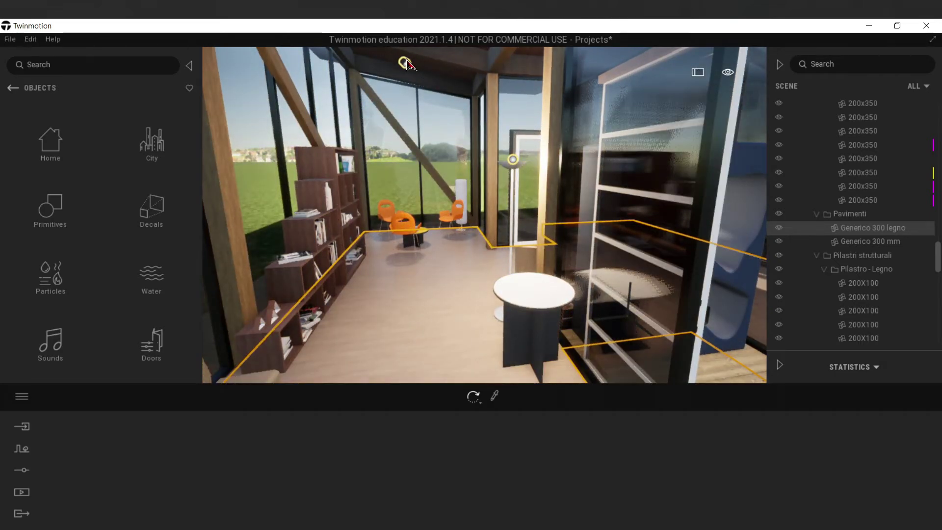
Step: Examine the haze and intensity options of the ceiling spot light near the bookcase
left_click(406, 63)
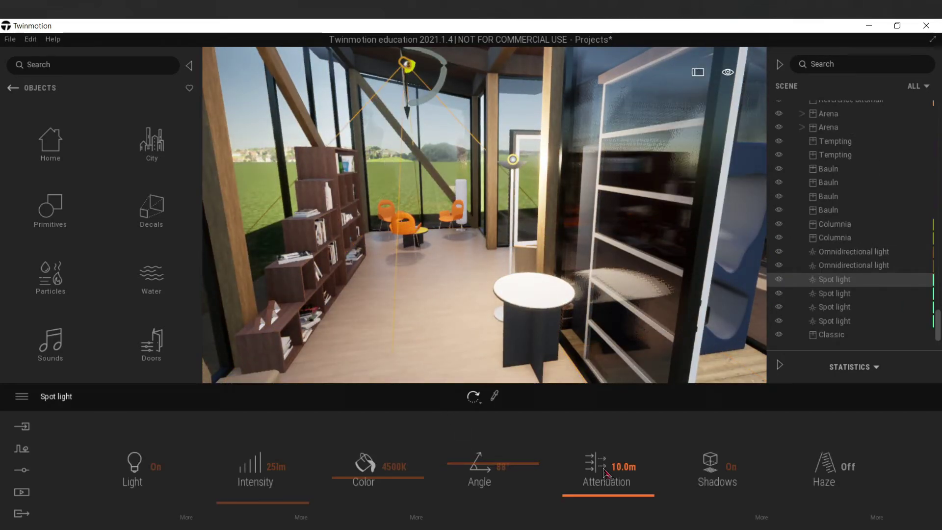
left_click(877, 518)
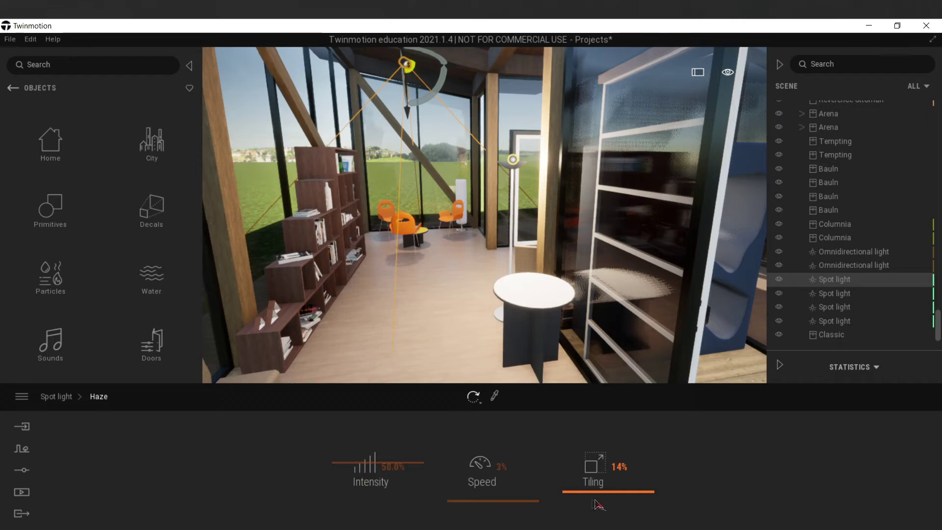
left_click(55, 397)
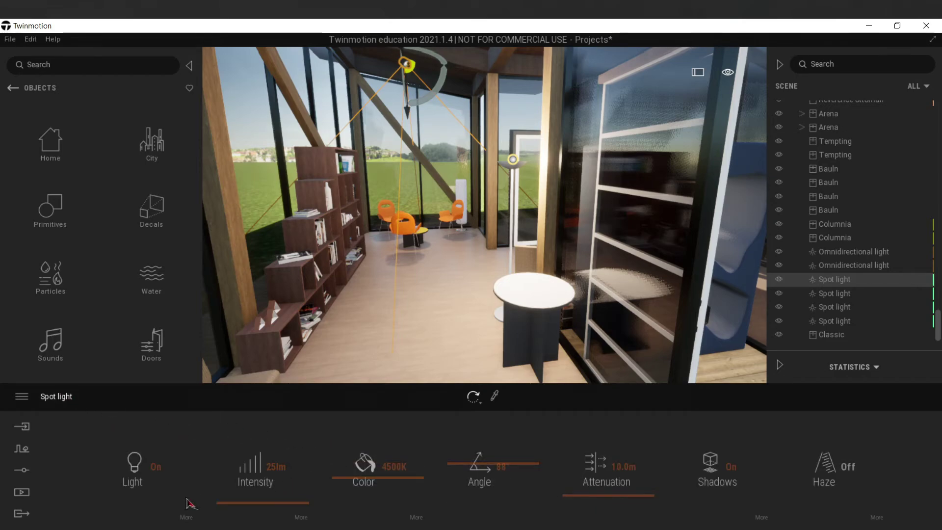
left_click(300, 518)
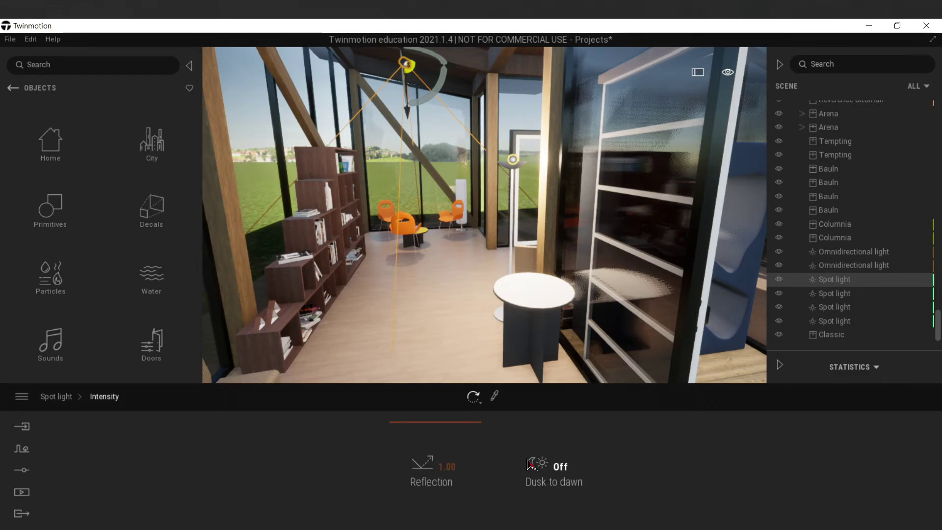
left_click(469, 305)
Step: Set the time of day to 23:58 with the Classic lamp on the outdoor table in view
scroll(472, 295, "down", 10)
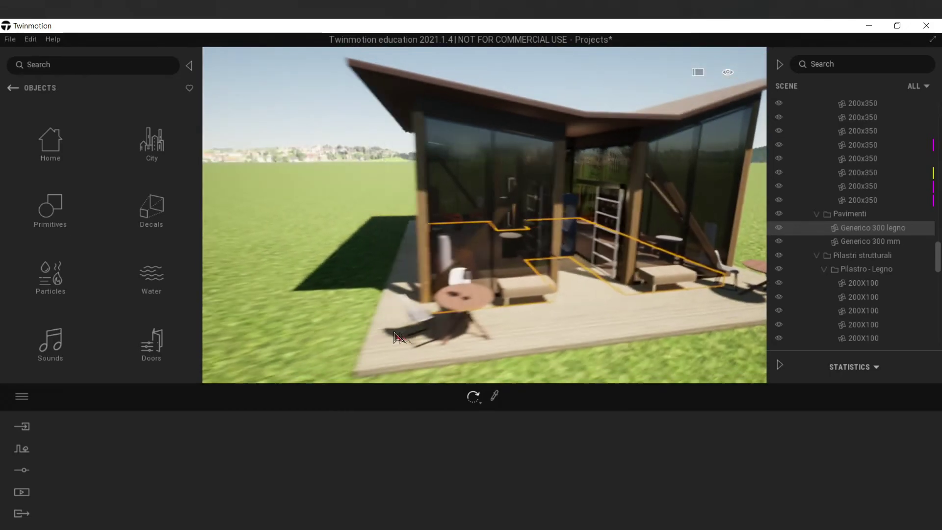
mouse_move(484, 305)
middle_mouse_down()
mouse_move(598, 339)
mouse_move(498, 299)
middle_mouse_up()
scroll(612, 342, "up", 5)
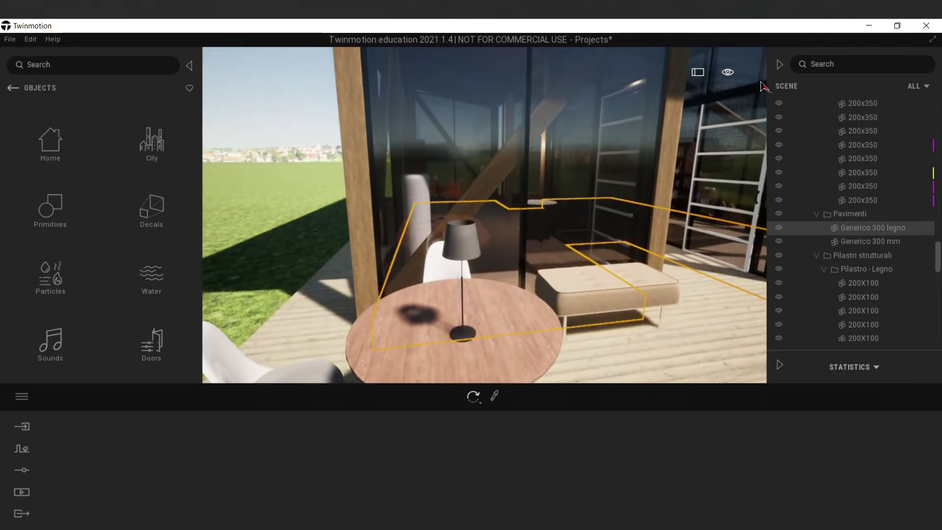
left_click(733, 73)
left_click(727, 98)
left_click_drag(678, 186, 700, 186)
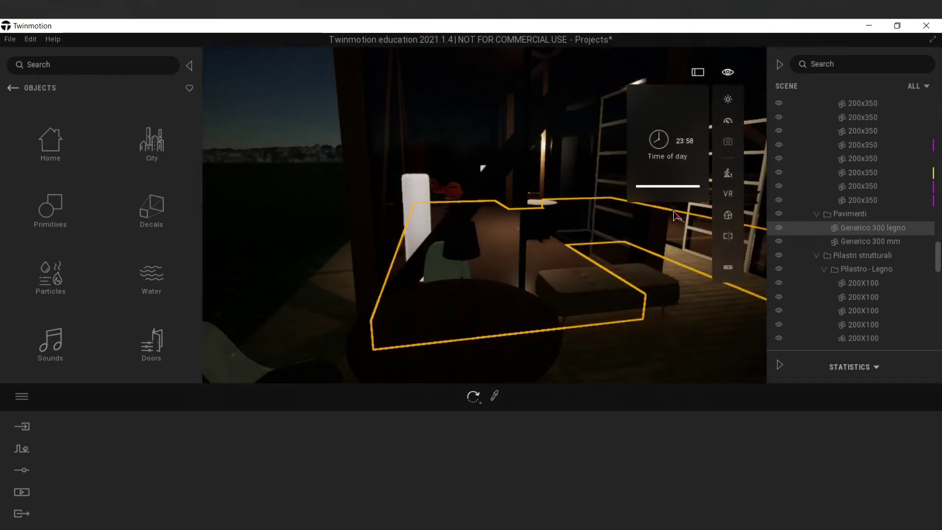
left_click(51, 142)
left_click(51, 142)
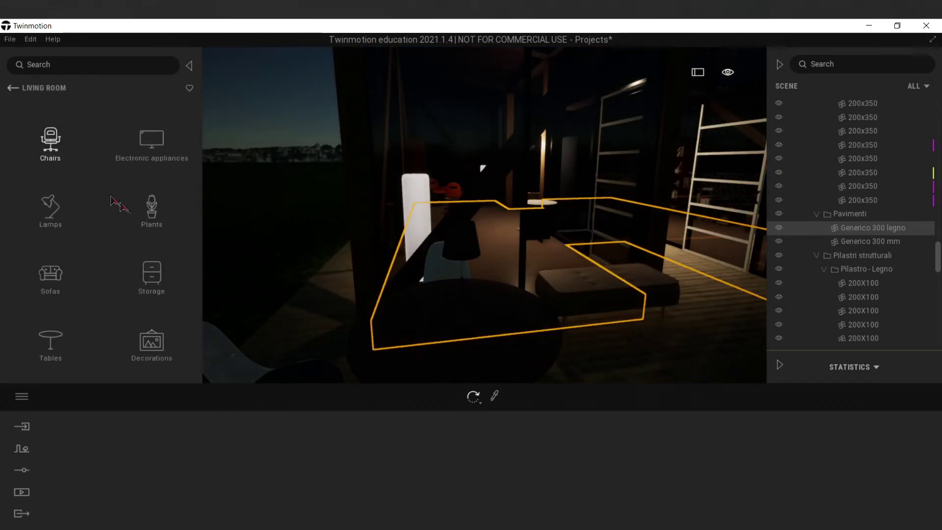
left_click(156, 225)
left_click(13, 89)
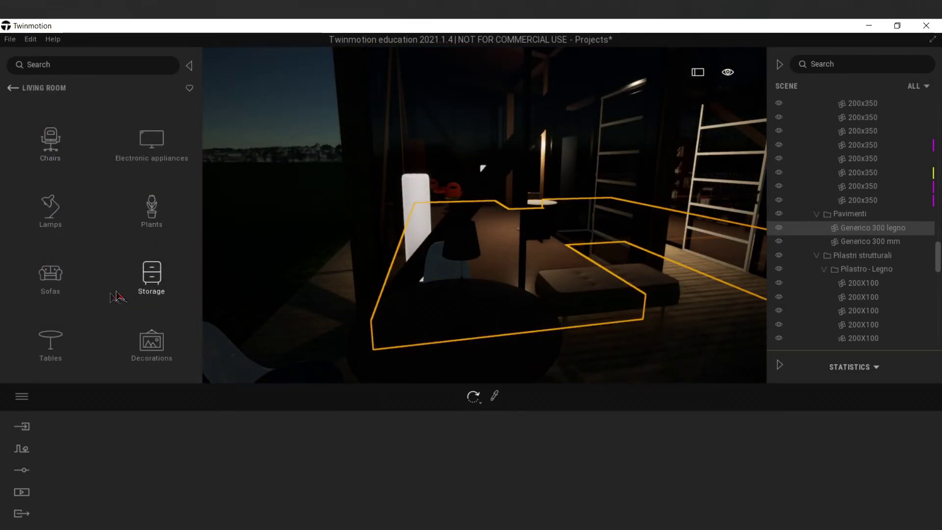
left_click(14, 91)
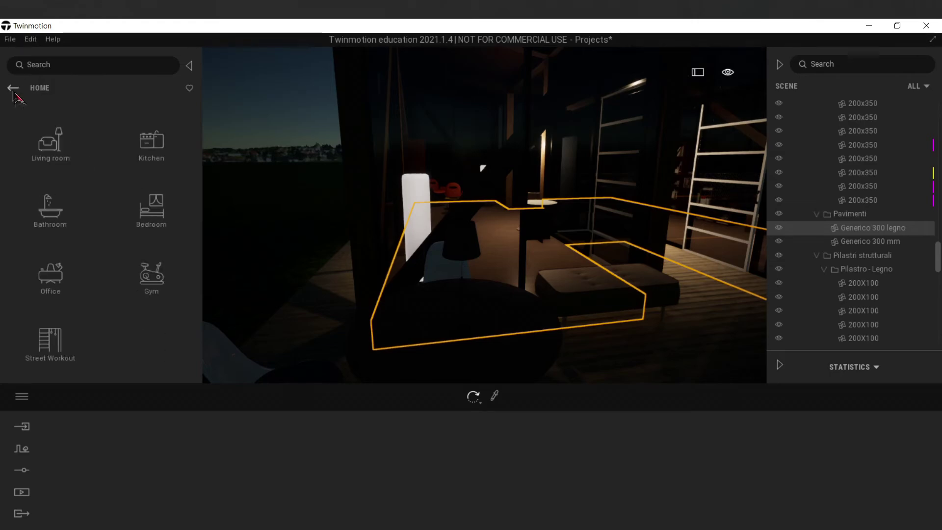
left_click(13, 88)
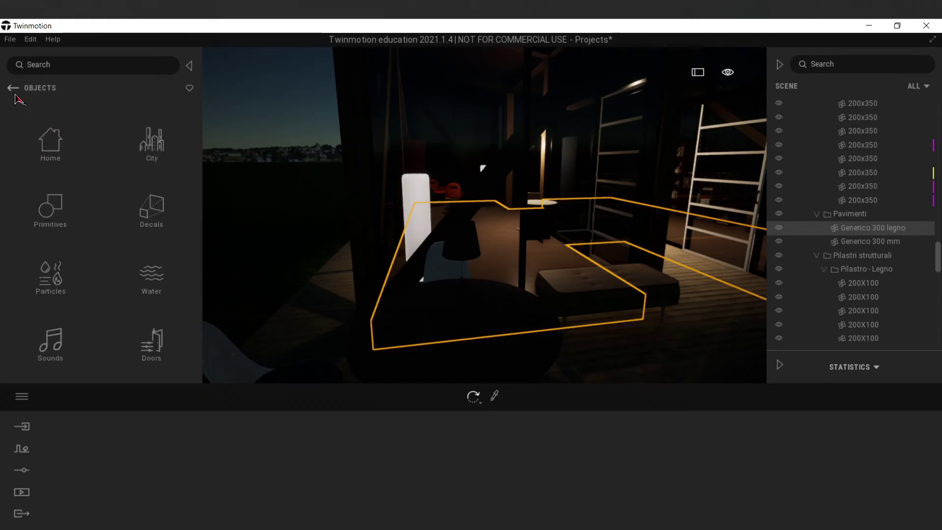
Step: Place a spot light from the library's lights at the shade of the Classic lamp on the outdoor table
left_click(13, 89)
left_click(147, 206)
left_click_drag(130, 148, 448, 240)
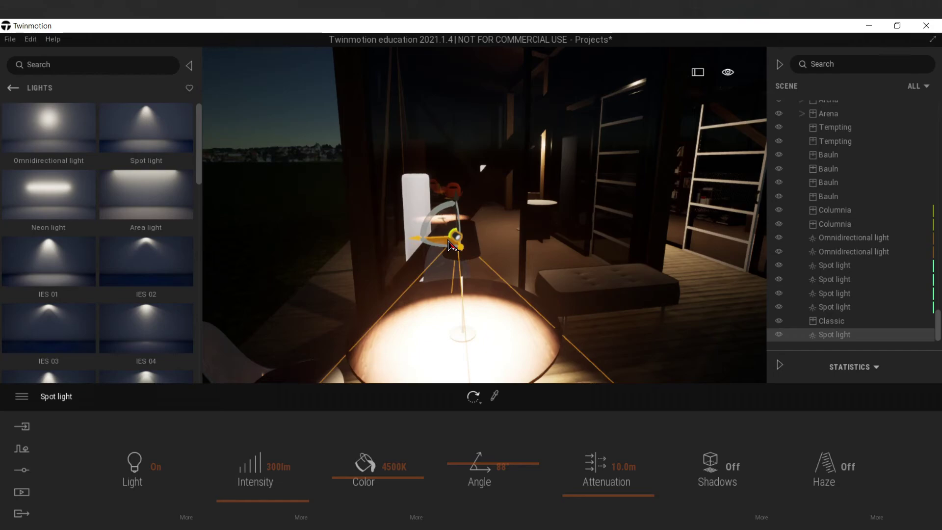
middle_click_drag(448, 240, 511, 240, "shift")
scroll(491, 246, "up", 3)
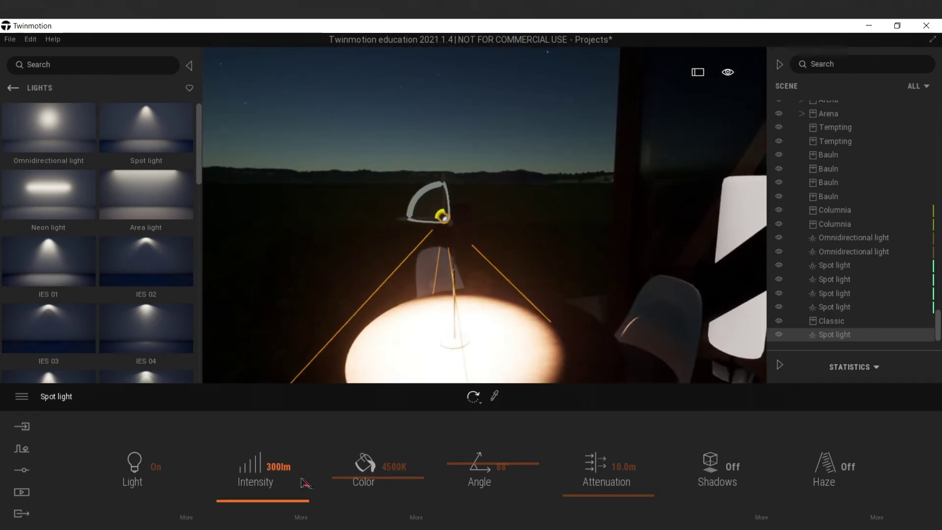
Step: Set the table lamp's spot light to 5 lm, shift it slightly sideways and turn on its shadows
type("5")
key("Return")
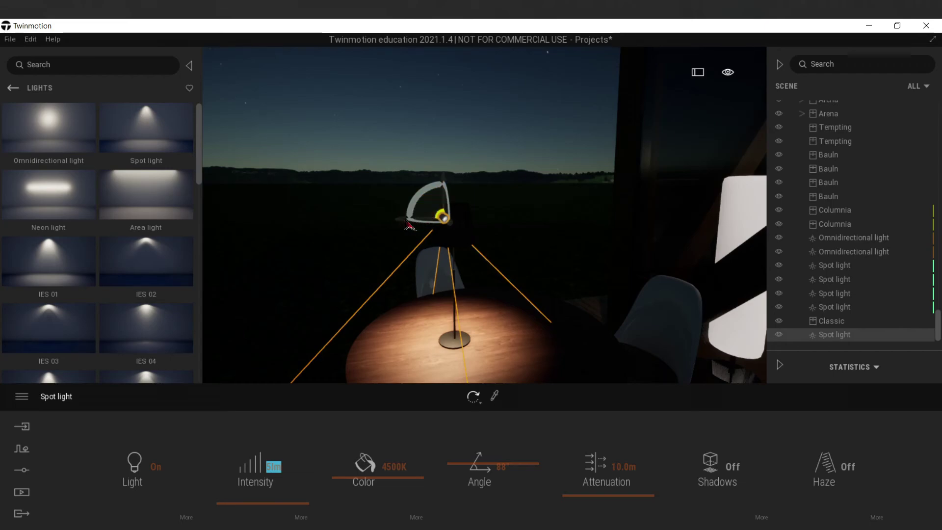
left_click_drag(434, 218, 419, 229)
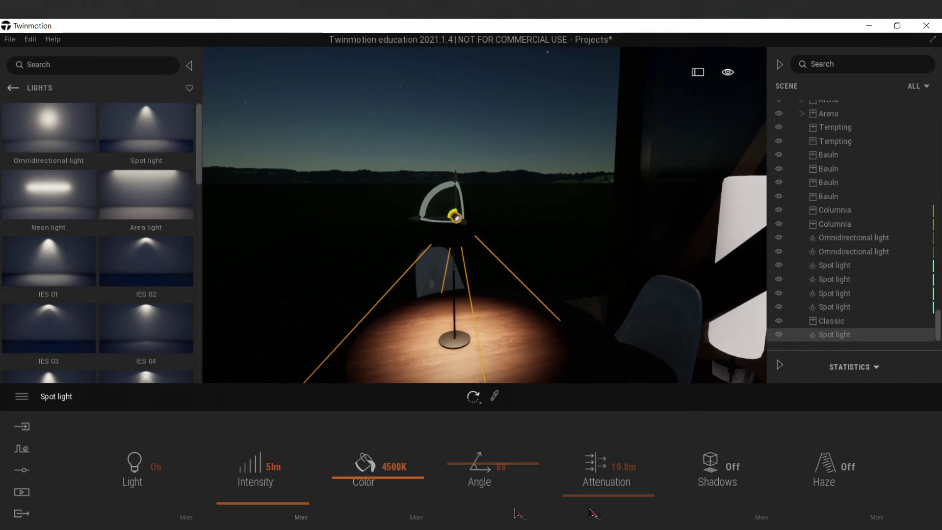
left_click(726, 479)
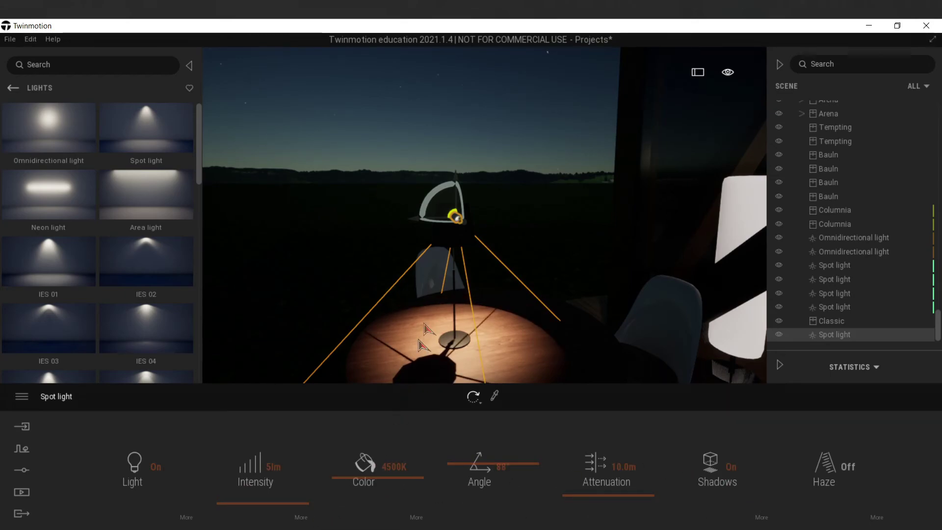
Step: Reselect the table lamp's spot light and move it to the middle of the lampshade, centring its light on the tabletop
left_click(508, 240)
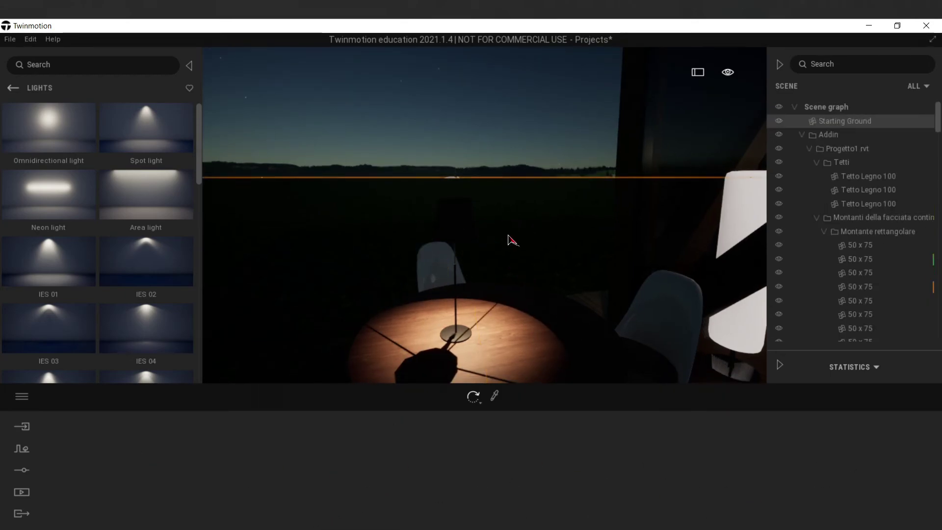
middle_click_drag(504, 261, 505, 314, "shift")
scroll(506, 294, "down", 3)
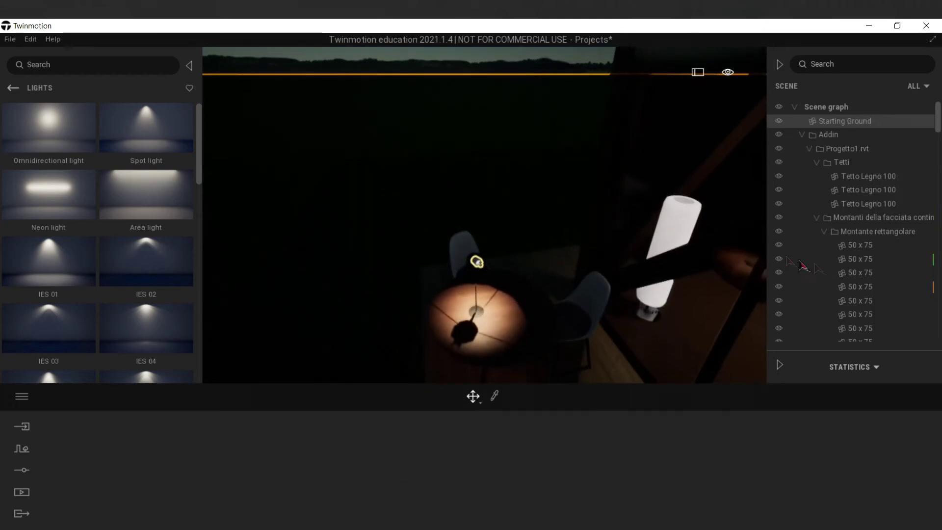
scroll(825, 239, "down", 3)
left_click_drag(940, 132, 935, 344)
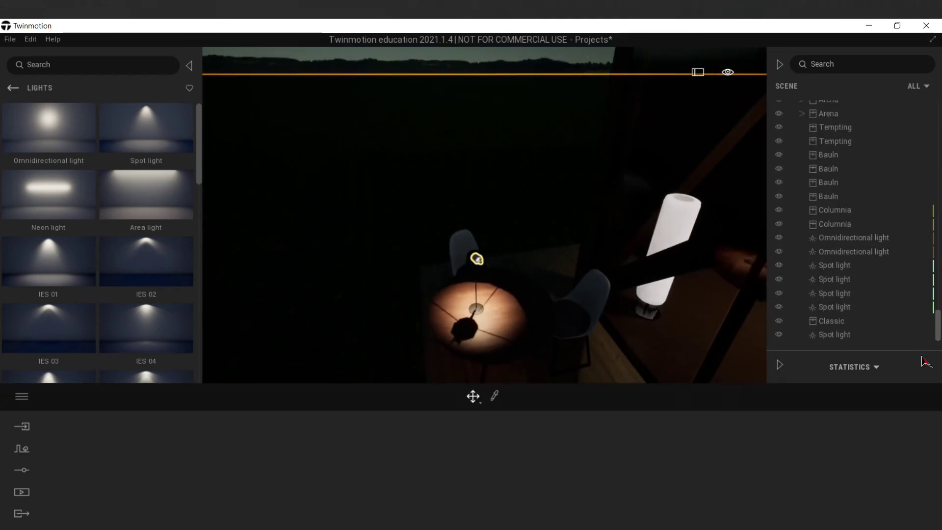
left_click(854, 335)
left_click_drag(472, 273, 470, 279)
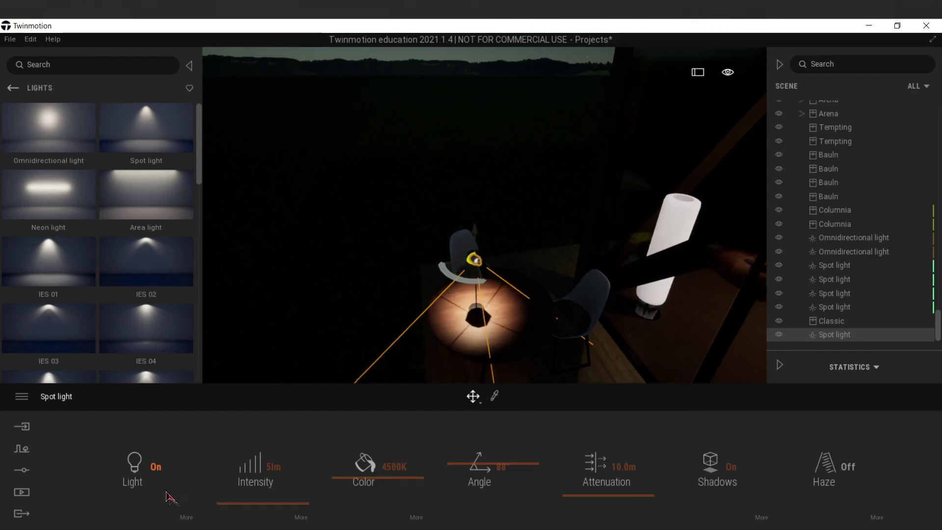
Step: Turn on Dusk to dawn in the intensity options of the table lamp's spot light
left_click(186, 517)
left_click(71, 399)
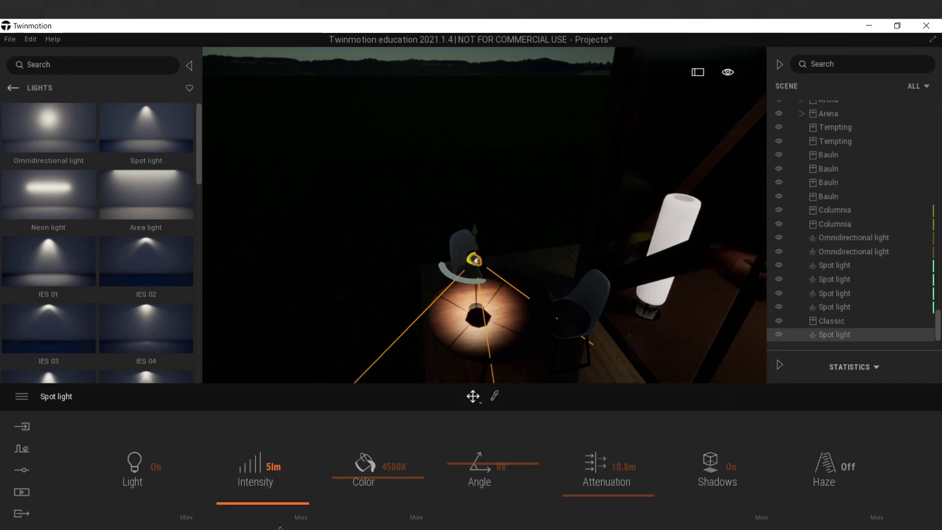
left_click(297, 521)
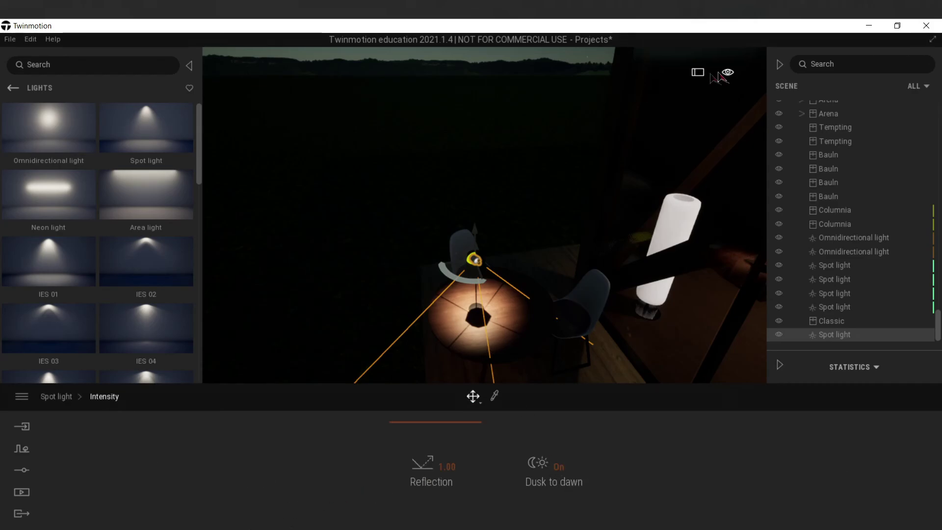
Step: Set the scene's time of day to 17:26 to return to daylight
mouse_move(733, 78)
mouse_move(726, 147)
left_click(669, 182)
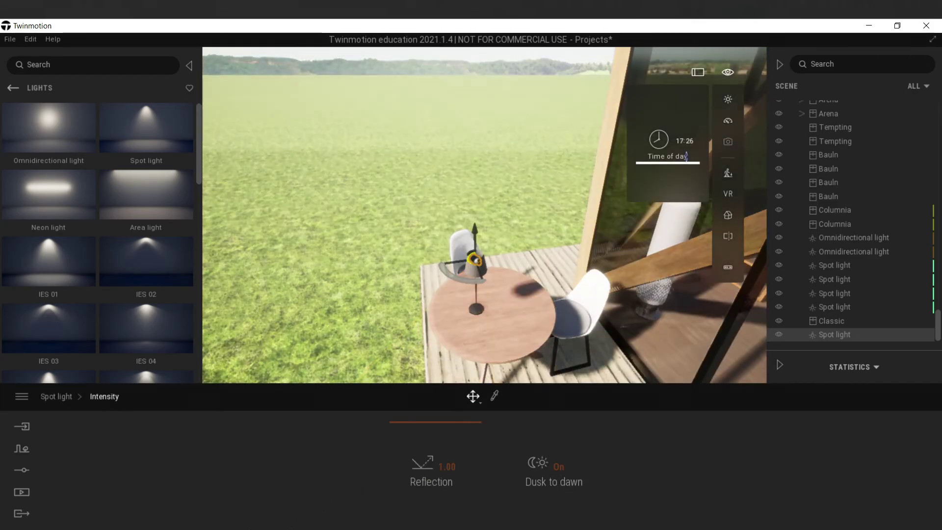
Step: Select the outdoor table's Classic lamp together with its spot light and paste a copy of both in place
left_click(375, 247)
right_click_drag(375, 246, 564, 265)
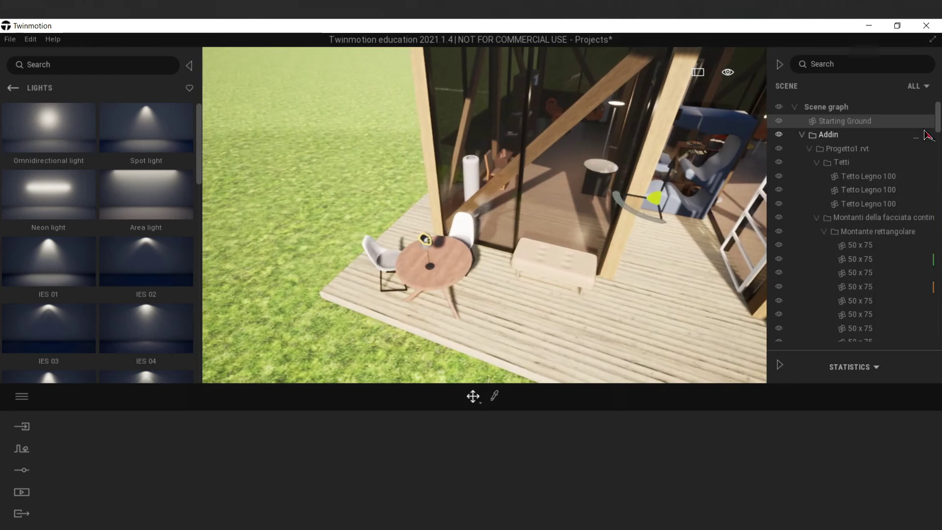
scroll(927, 179, "down", 4)
scroll(928, 182, "down", 5)
left_click(834, 334)
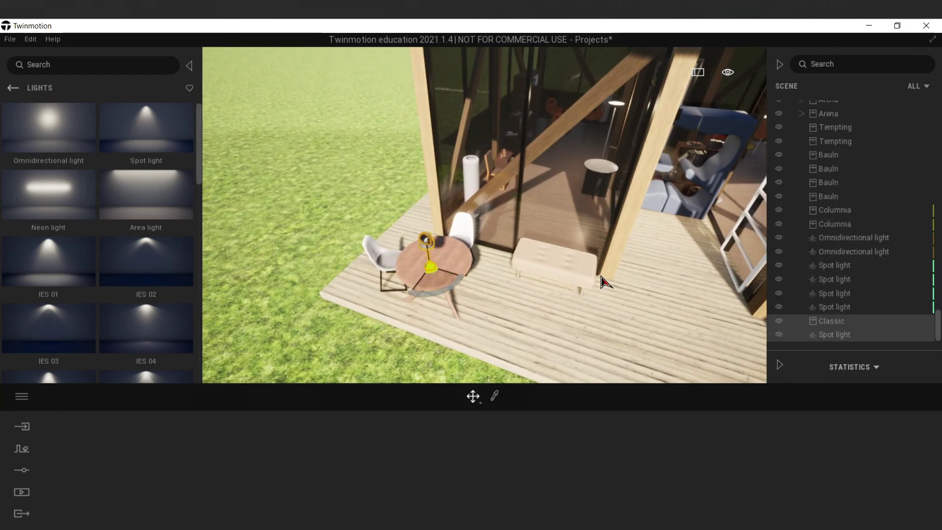
key("ctrl+v")
left_click(443, 345)
Step: Move the copied Classic lamp and spot light across the deck onto the second round table, and deselect them
right_click_drag(440, 300, 498, 295)
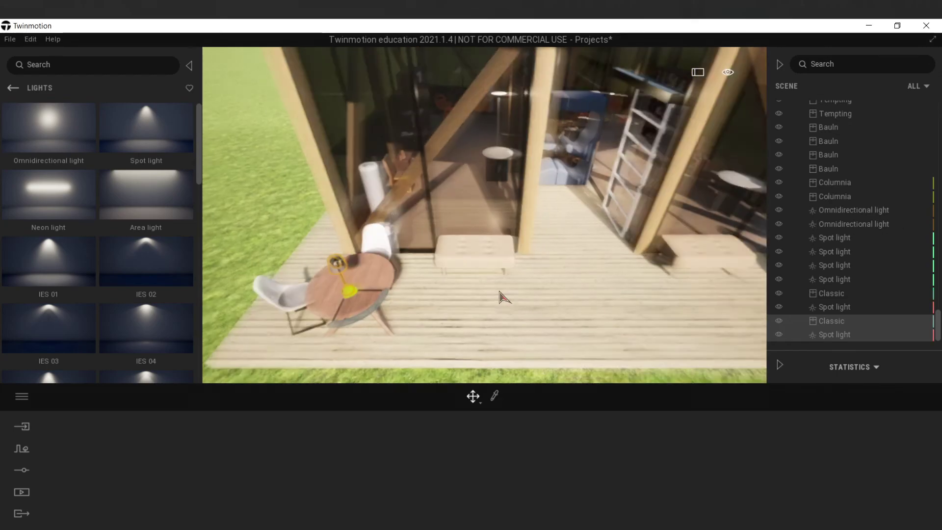
key("s")
key("d")
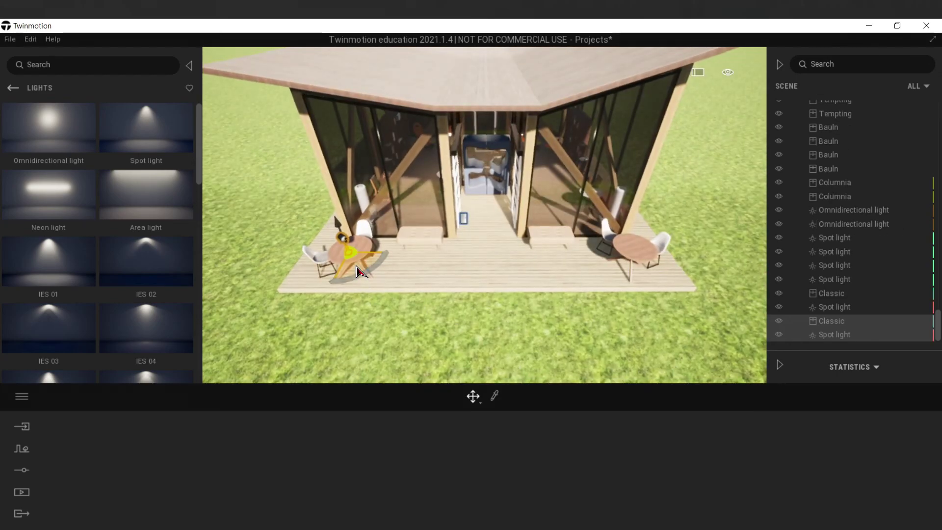
left_click_drag(375, 258, 636, 267)
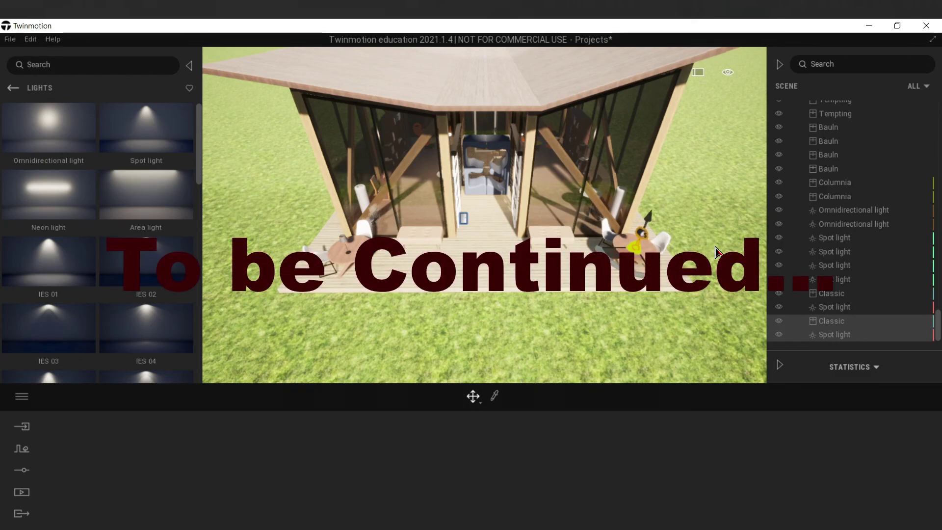
left_click(717, 251)
right_click_drag(717, 253, 457, 248)
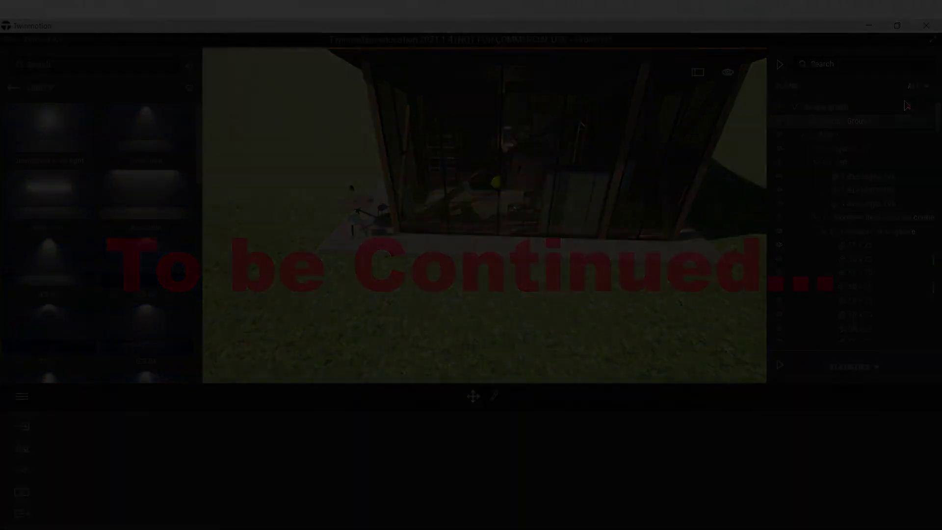